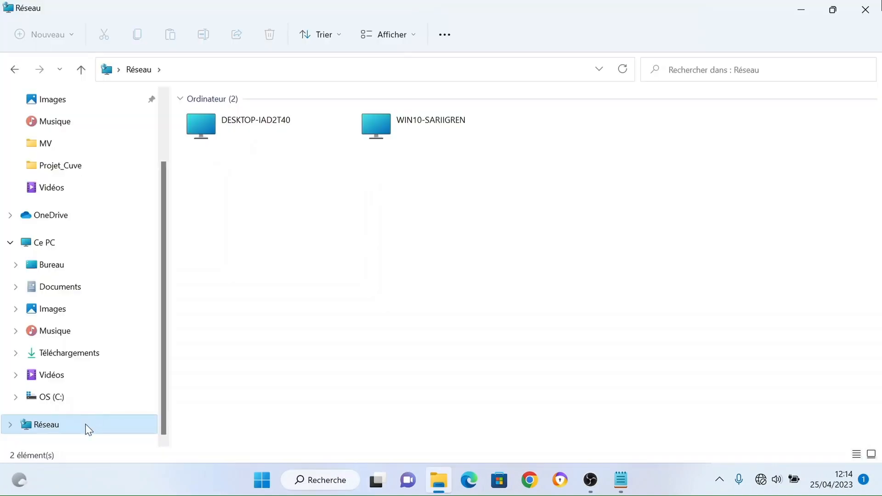
# Open the Ethernet adapter's Internet Protocol version 4 (TCP/IPv4) properties to check its static IP address and subnet mask
pyautogui.rightClick(85, 423)
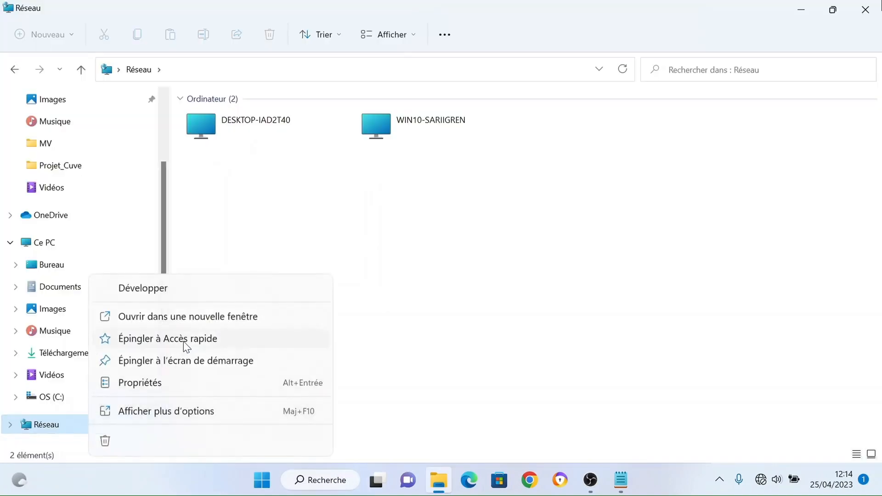
pyautogui.click(169, 384)
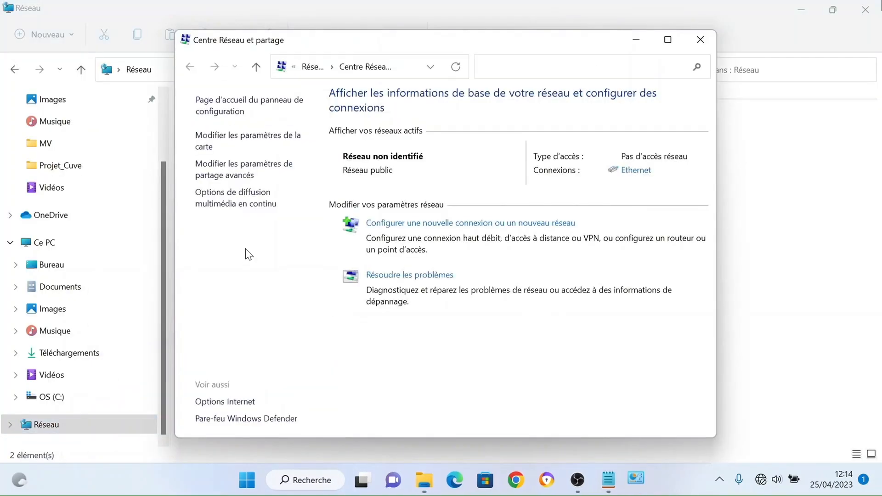
pyautogui.click(272, 145)
pyautogui.rightClick(324, 154)
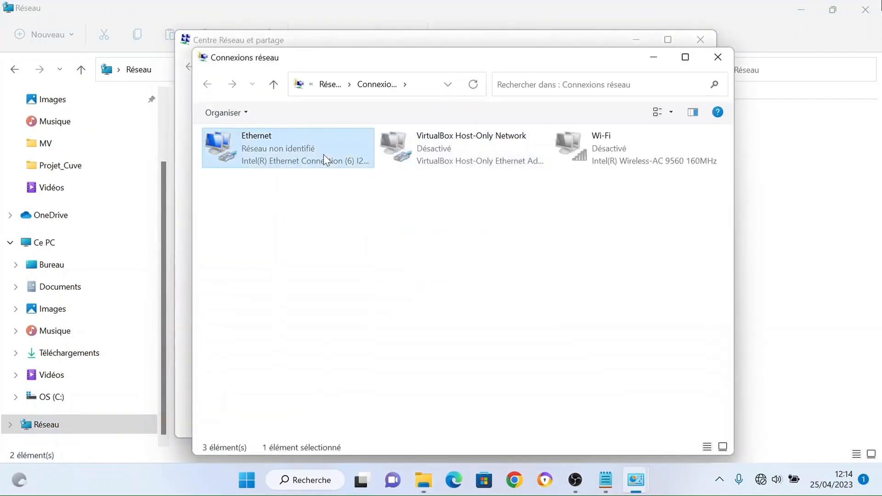
pyautogui.click(367, 285)
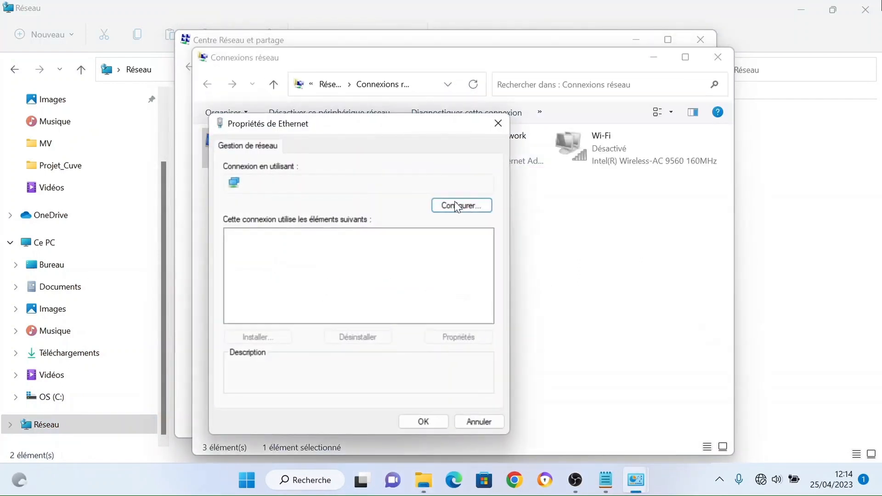
pyautogui.click(351, 306)
pyautogui.doubleClick(352, 306)
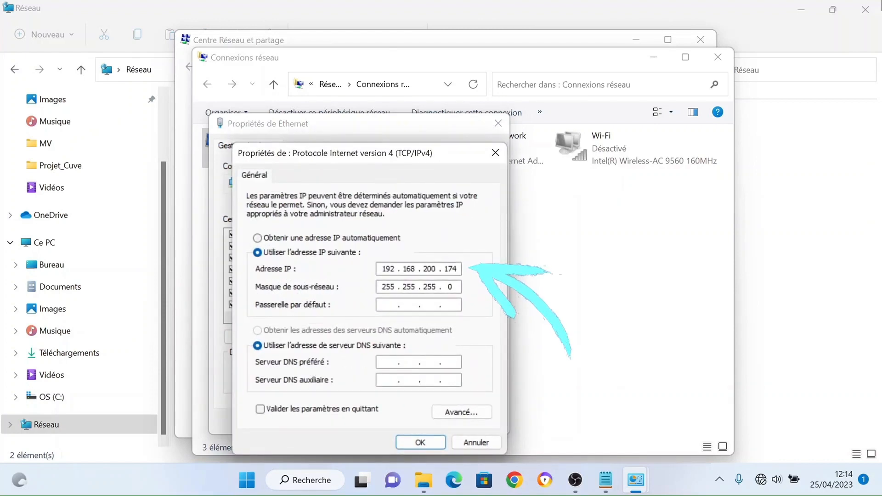
# Accept the IPv4 and Ethernet property dialogs, close the network settings windows and return to the desktop
pyautogui.click(429, 438)
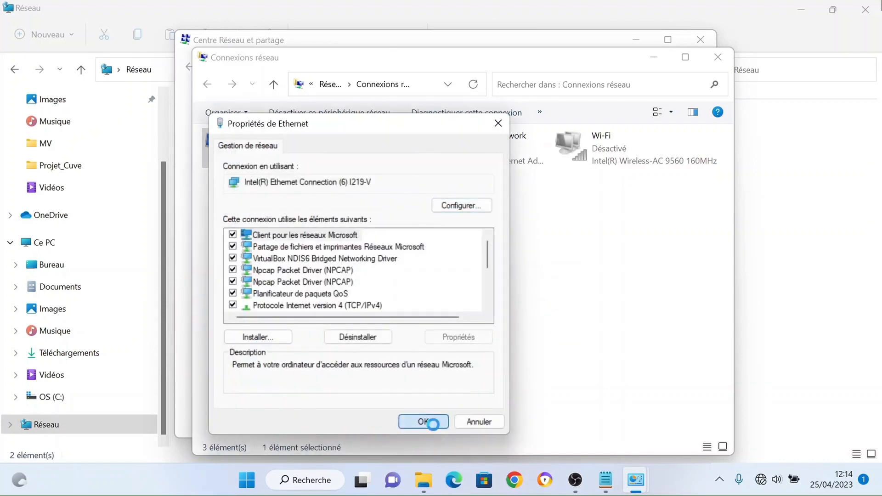
pyautogui.click(423, 421)
pyautogui.click(717, 57)
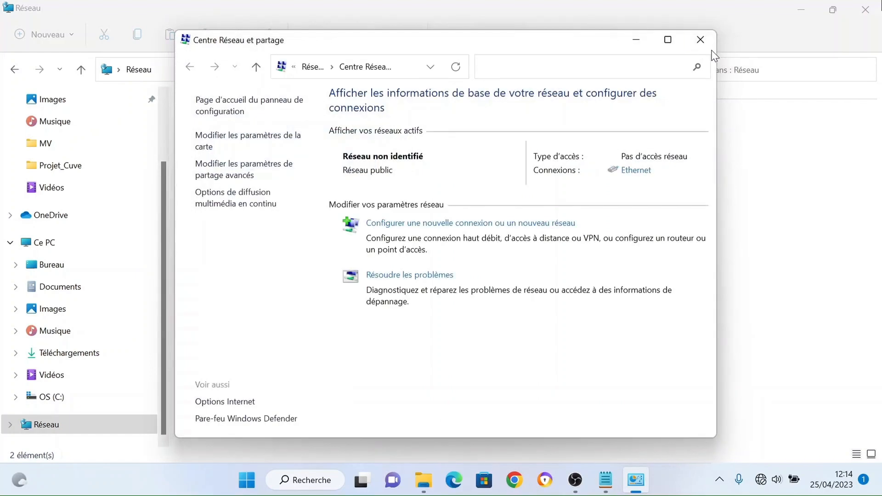
pyautogui.click(700, 40)
pyautogui.click(800, 10)
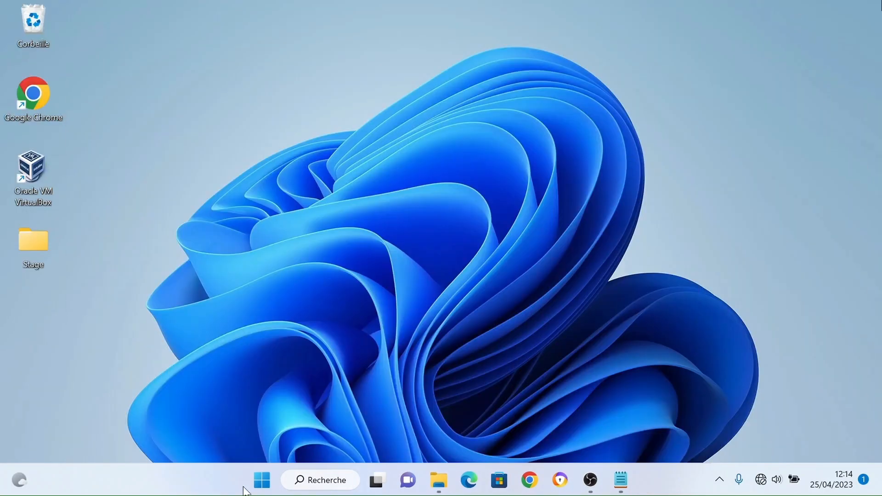
# Open the Command Prompt and run IPCONFIG to check the computer's Ethernet addresses
pyautogui.click(301, 481)
pyautogui.write('I')
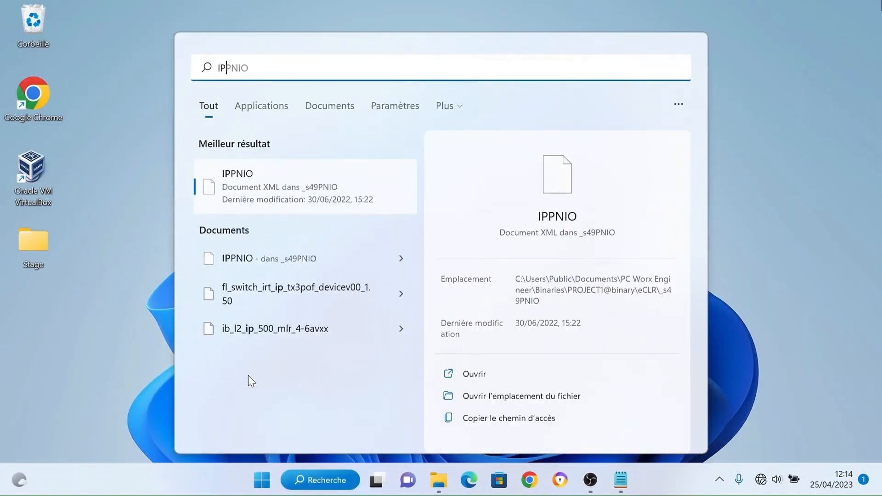
pyautogui.click(278, 197)
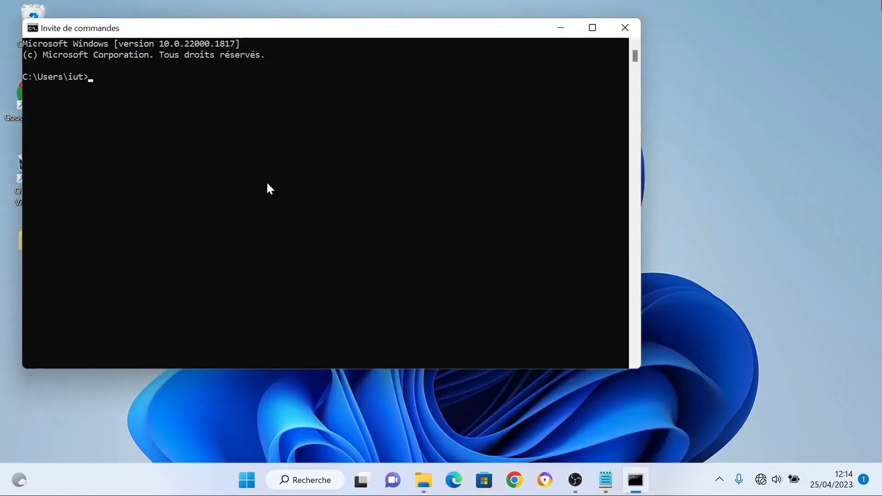
pyautogui.write('IPCOFIG')
pyautogui.press('BackSpace')
pyautogui.press('BackSpace')
pyautogui.press('BackSpace')
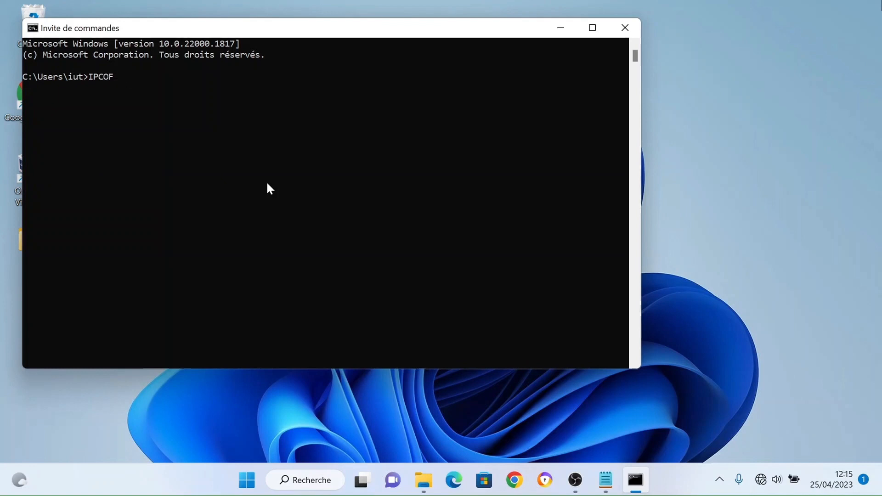
pyautogui.write('NFIG')
pyautogui.press('Return')
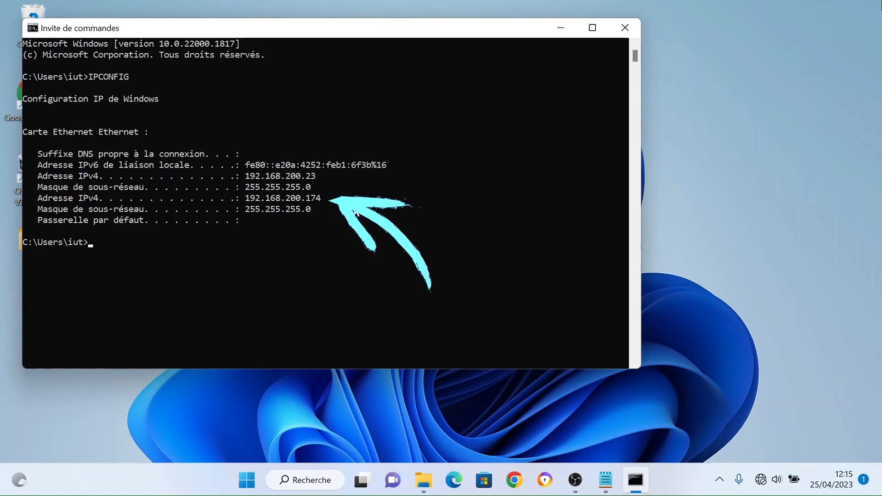
# Ping 192.168.200.116 and 192.168.200.118 to test the connection to both devices
pyautogui.write('PING ')
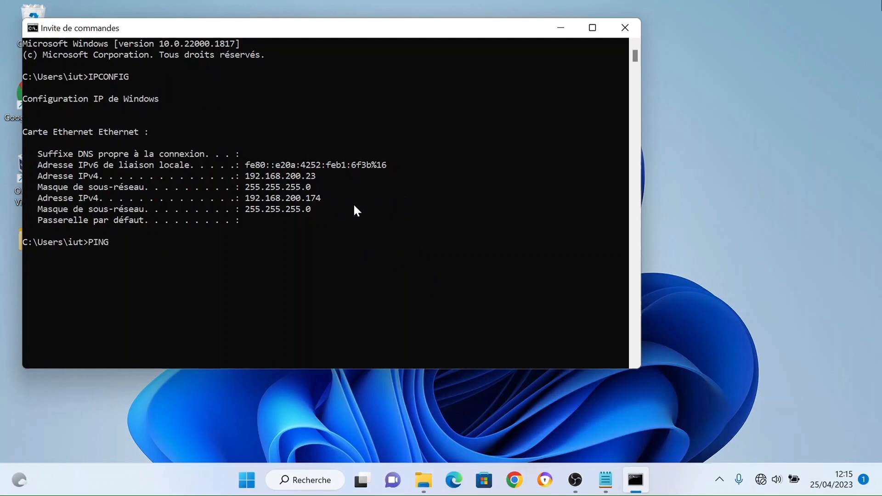
pyautogui.write('192.16')
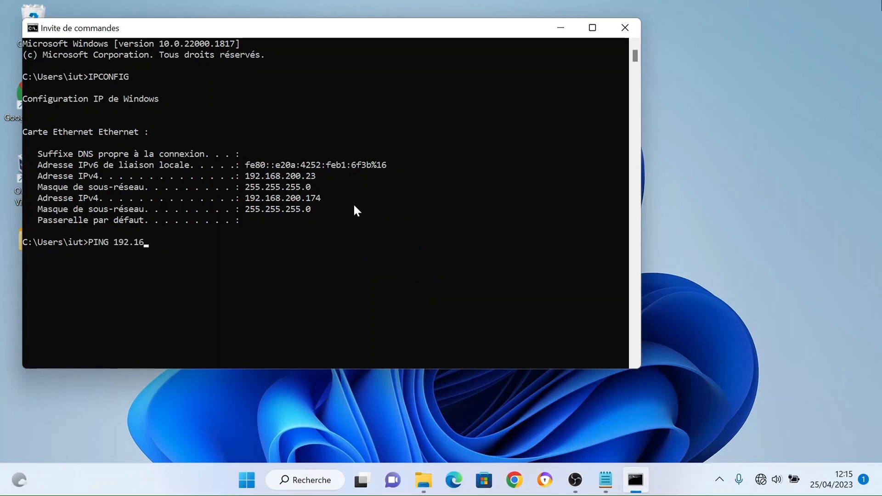
pyautogui.write('8.200.116')
pyautogui.press('Return')
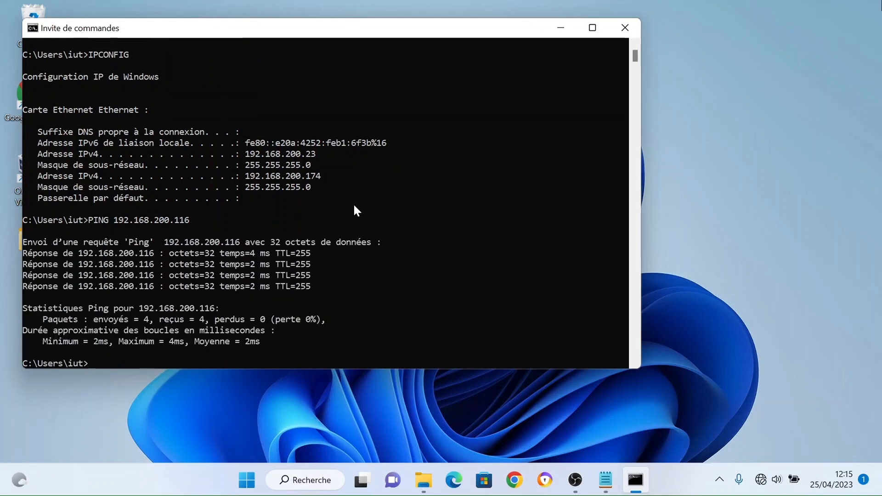
pyautogui.press('Up')
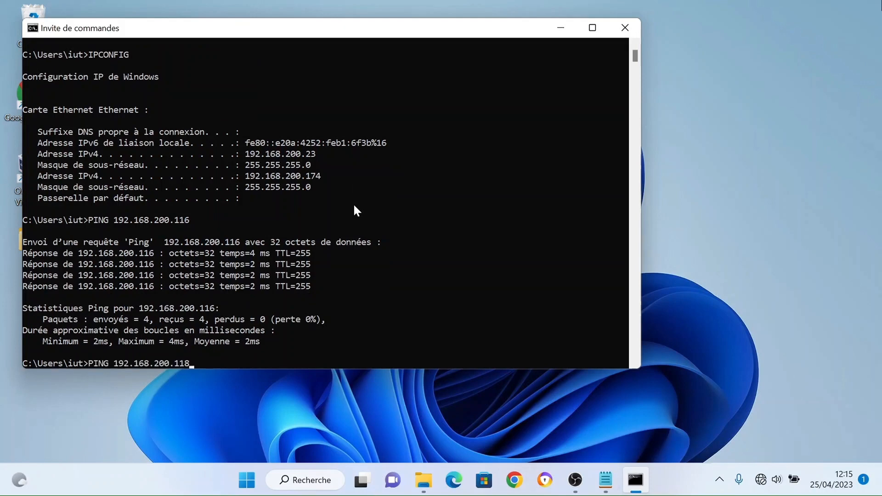
pyautogui.press('Return')
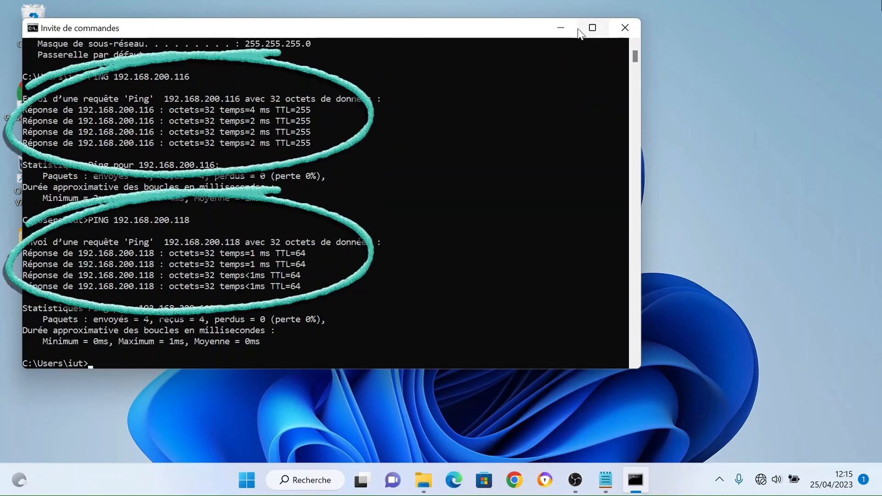
# Minimize the Command Prompt and launch TIA Portal V17
pyautogui.click(561, 28)
pyautogui.click(300, 486)
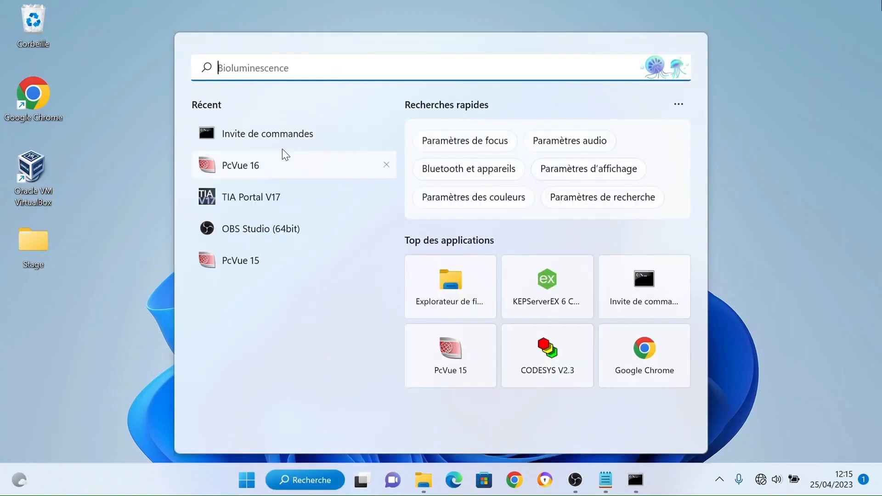
pyautogui.click(271, 205)
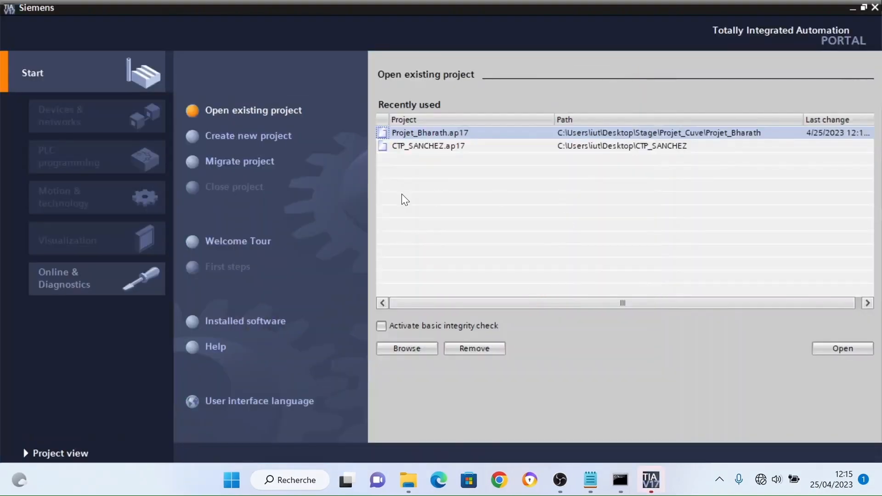
# Create a new project named TUTO1 in the Projet_Cuve folder, using this name instead of TUTO
pyautogui.click(271, 139)
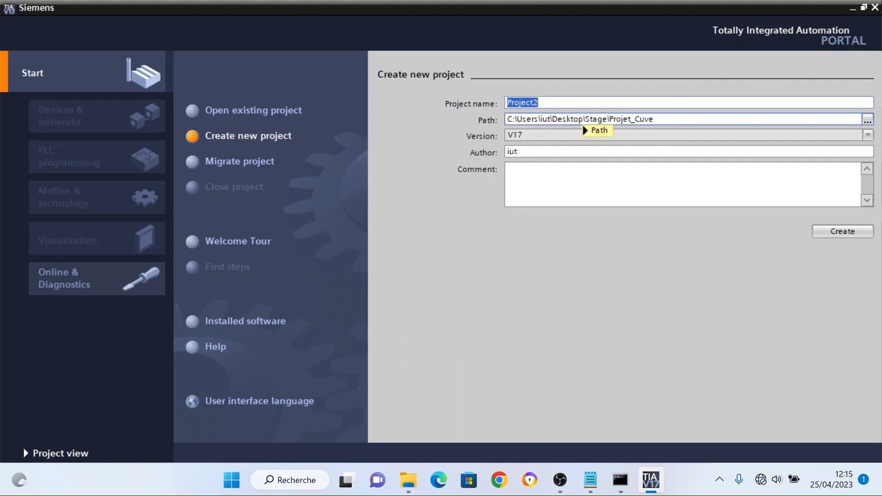
pyautogui.write('TUT')
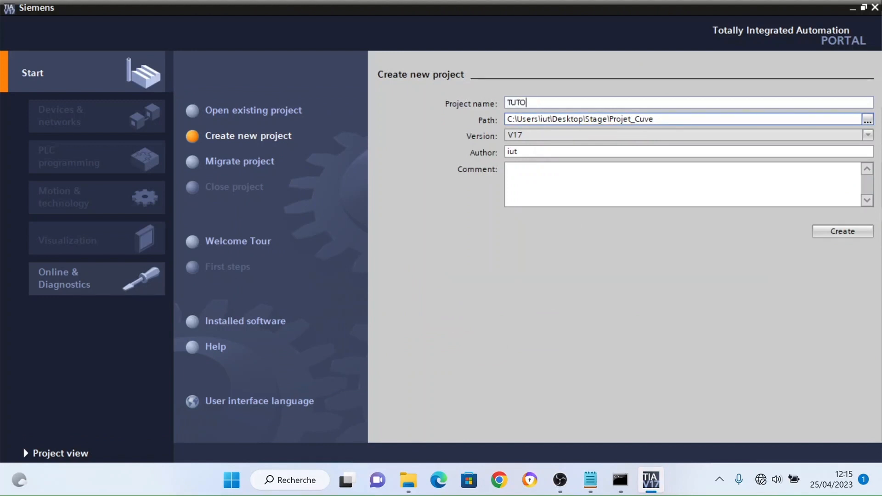
pyautogui.write('O')
pyautogui.click(583, 119)
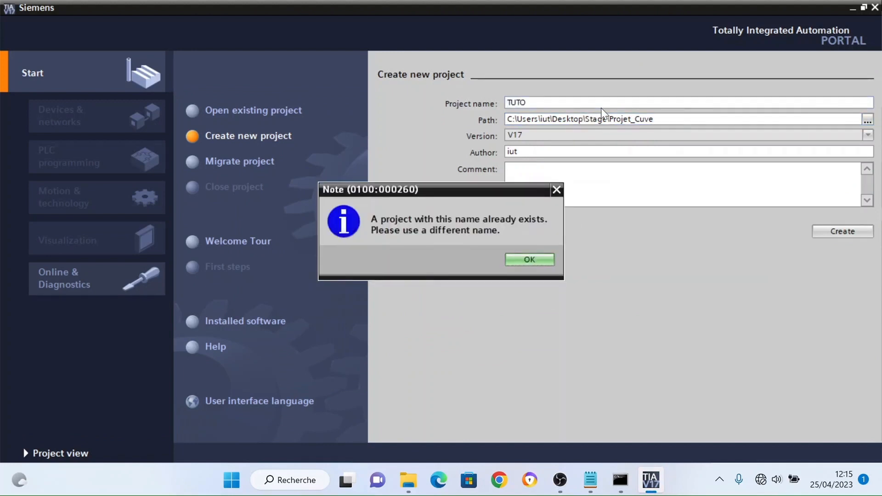
pyautogui.click(546, 260)
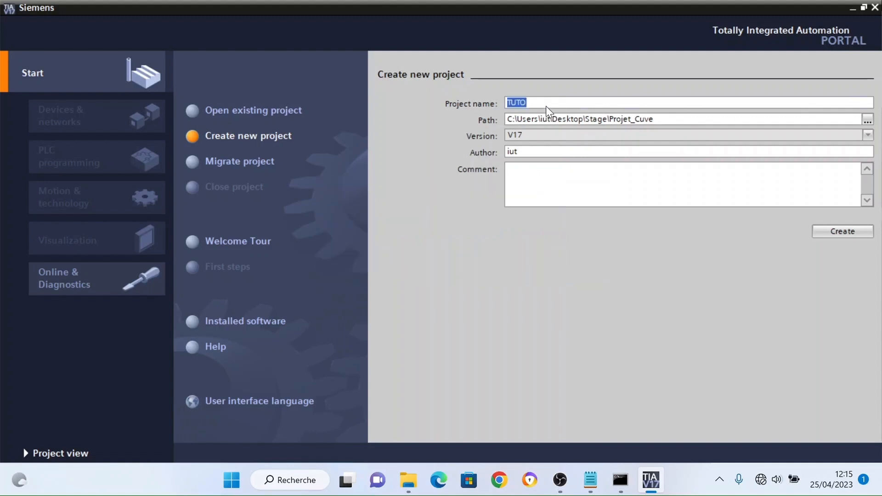
pyautogui.click(546, 103)
pyautogui.write('1')
pyautogui.press('Return')
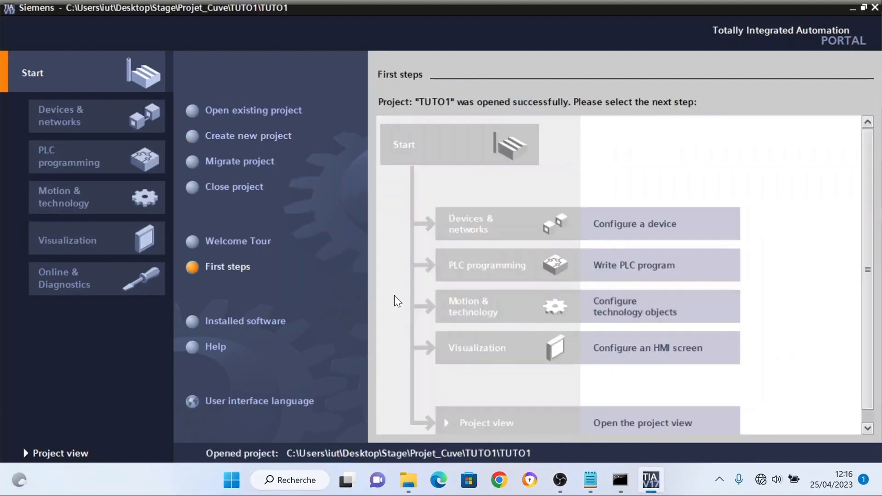
# Start adding a device to the project and select the S7-1200 controller CPU 1212C AC/DC/Rly, article 6ES7 212-1BE40-0XB0
pyautogui.click(611, 225)
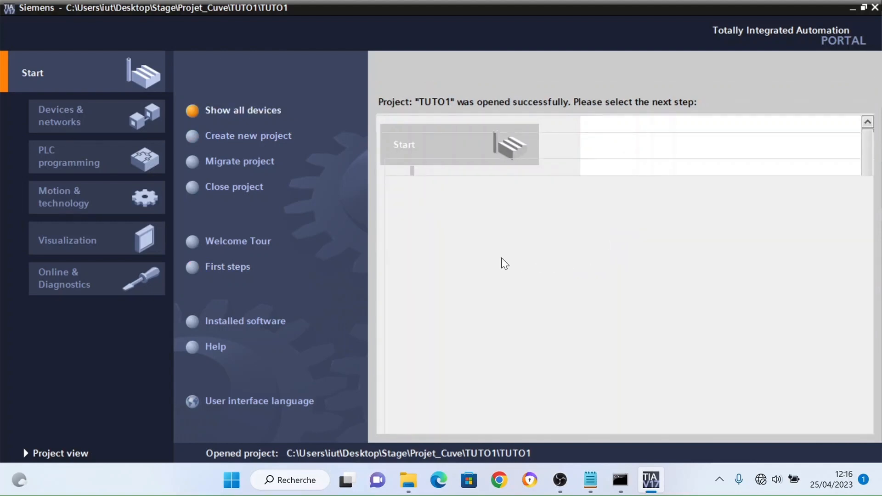
pyautogui.click(248, 136)
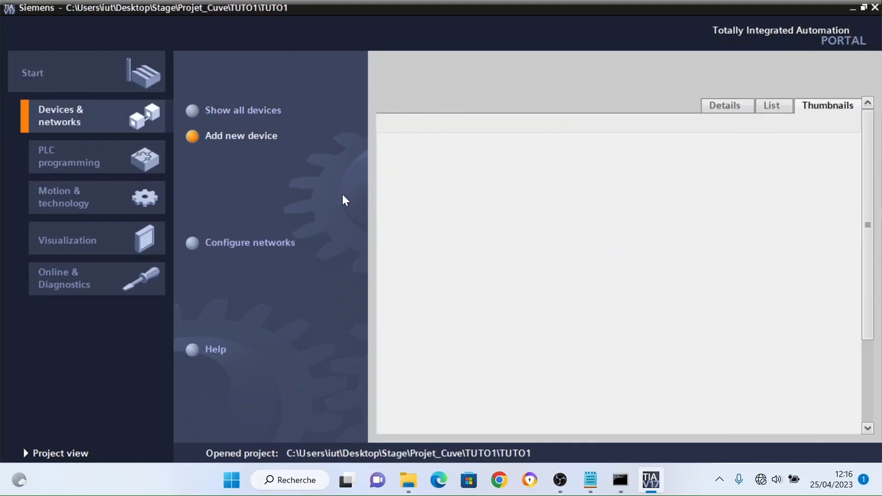
pyautogui.click(419, 186)
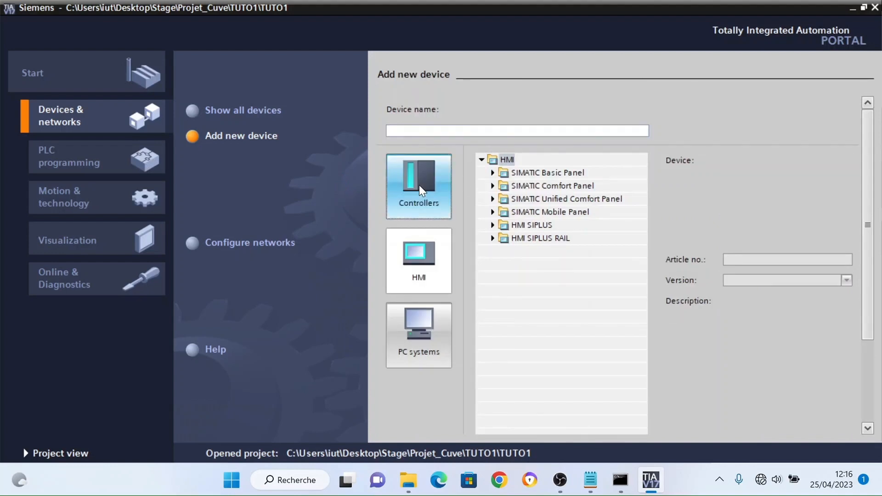
pyautogui.click(492, 173)
pyautogui.click(503, 186)
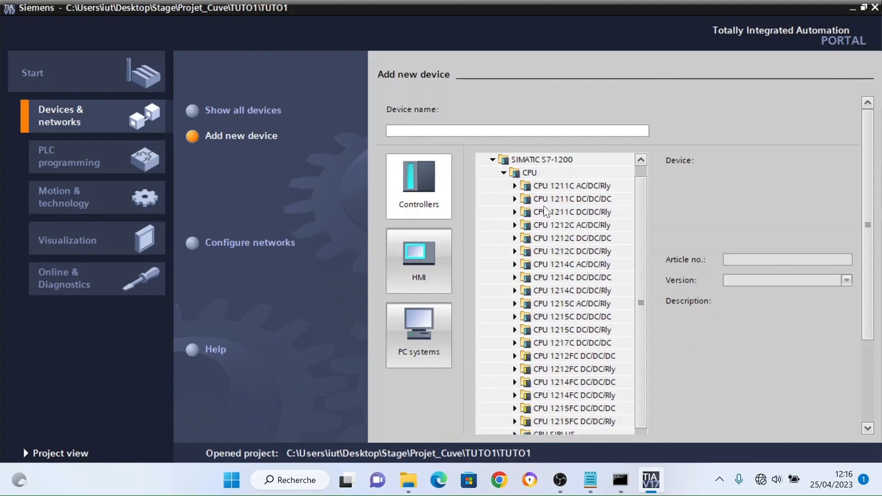
pyautogui.click(514, 225)
pyautogui.click(584, 263)
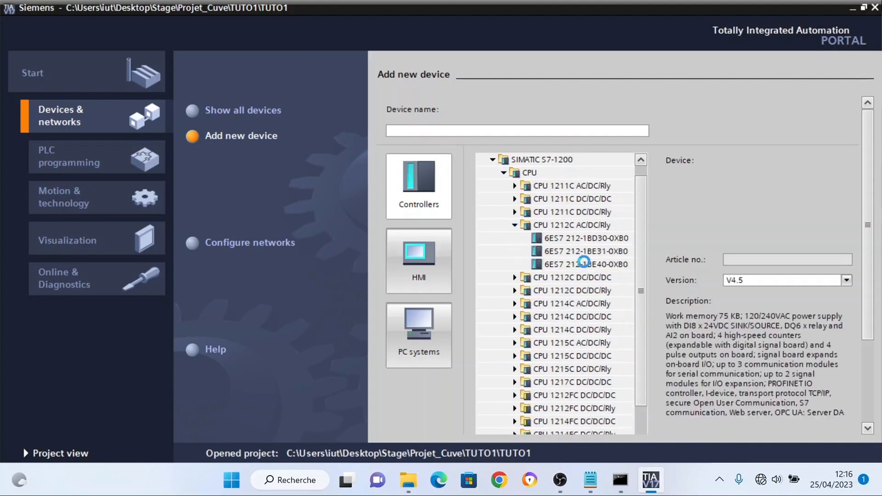
# Choose firmware version V4.5 for the controller and add it to the project
pyautogui.click(845, 282)
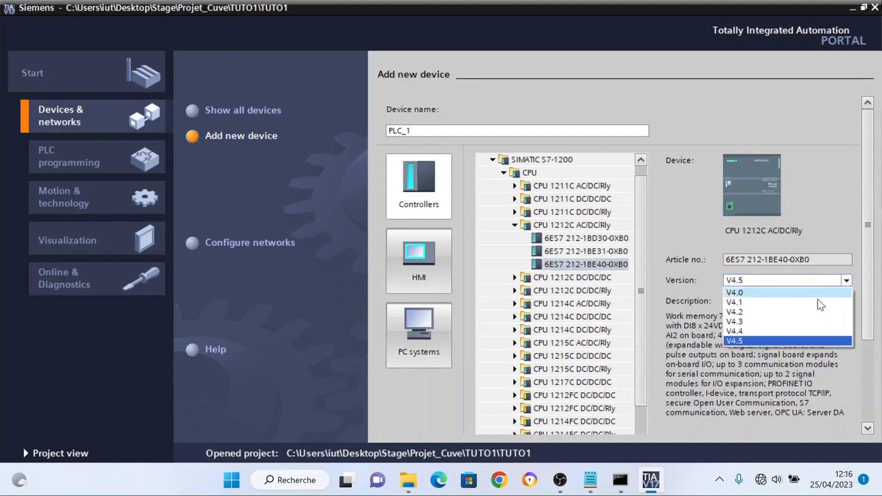
pyautogui.click(748, 341)
pyautogui.click(868, 367)
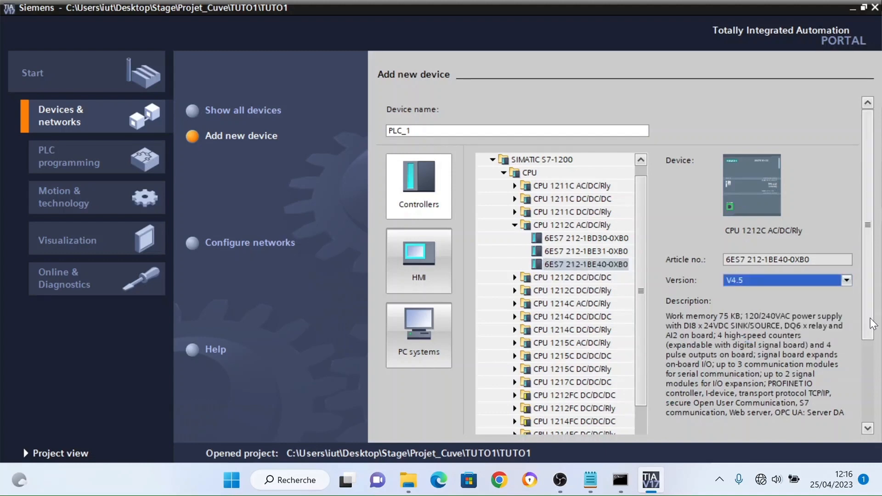
pyautogui.scroll(-1, 866, 391)
pyautogui.click(818, 420)
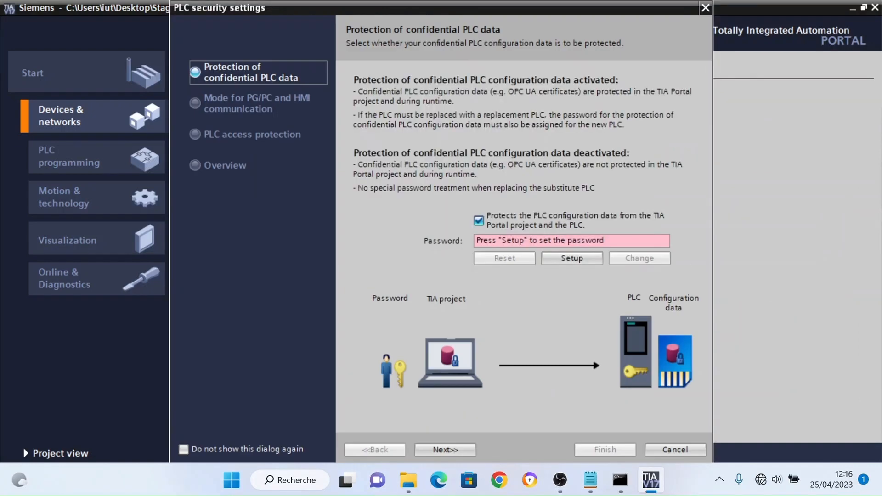
# In the PLC security settings, disable protection of the confidential configuration data and the restriction to secure PG/PC and HMI communication
pyautogui.click(483, 221)
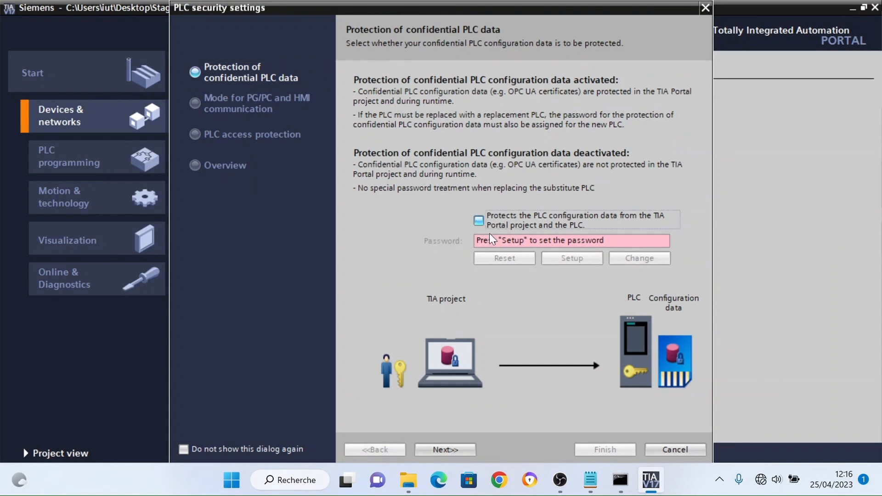
pyautogui.click(459, 449)
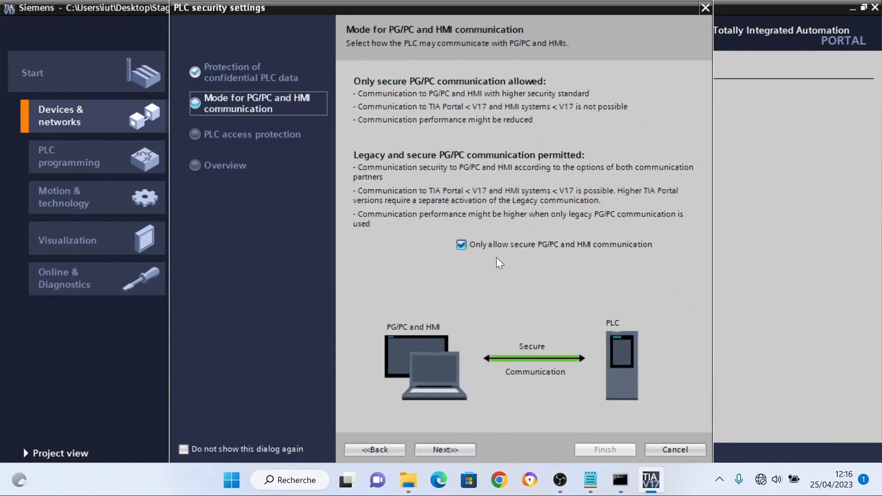
pyautogui.click(461, 244)
pyautogui.click(458, 448)
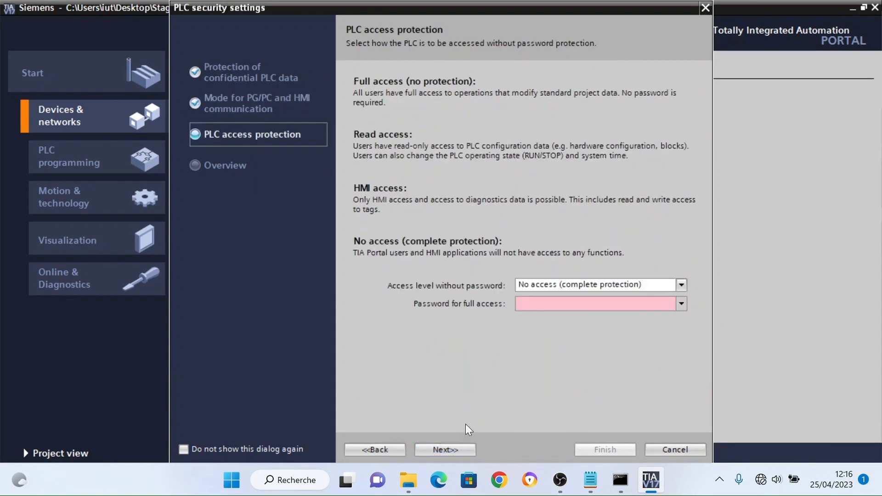
# Set the PLC access level without password to Full access (no protection) and finish the security settings
pyautogui.click(593, 294)
pyautogui.click(574, 296)
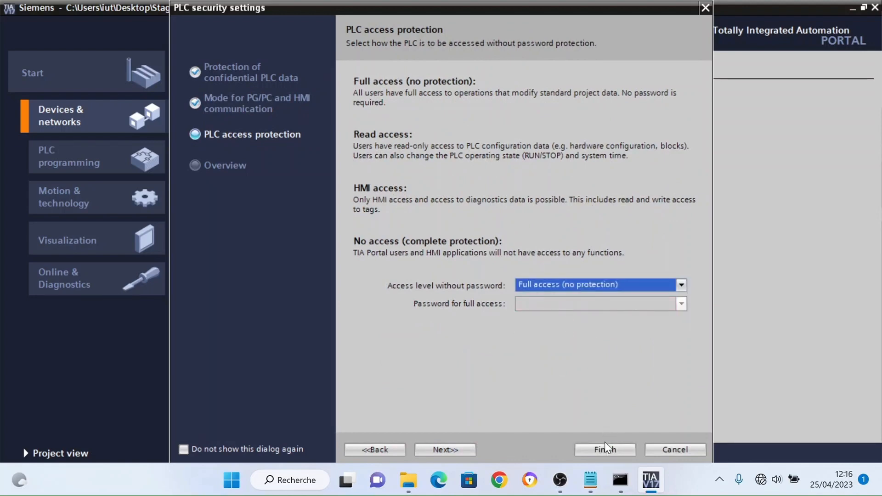
pyautogui.click(451, 450)
pyautogui.click(614, 450)
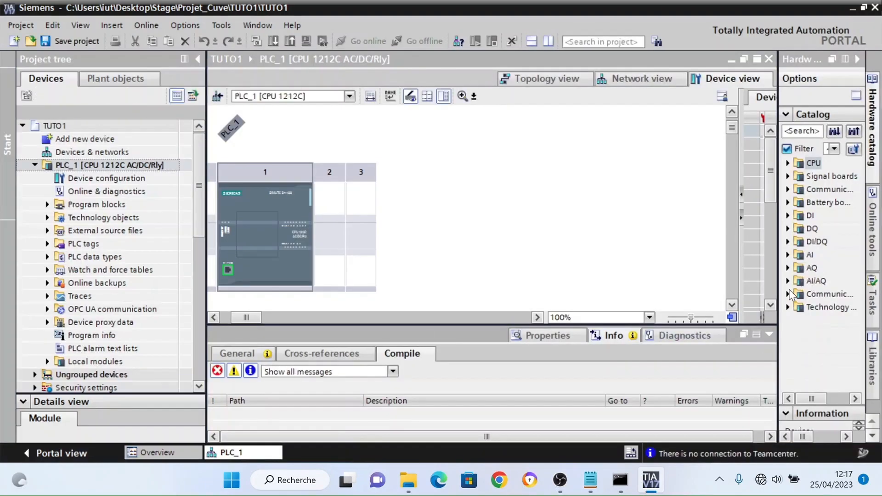
# Look through the PROFIBUS communications modules in the catalog and add the CM 1243-5 (6GK7 243-5DX30-0XE0) to slot 101 beside the CPU
pyautogui.moveTo(777, 295); pyautogui.dragTo(659, 294)
pyautogui.click(668, 294)
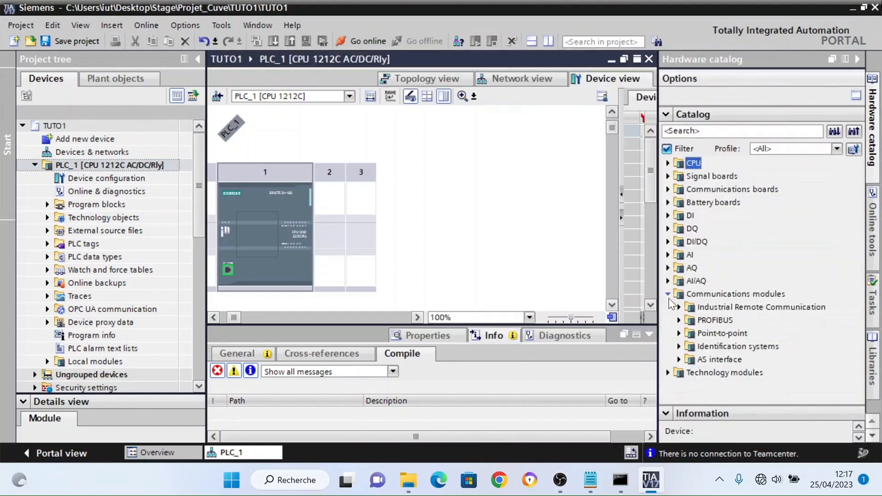
pyautogui.click(679, 320)
pyautogui.click(689, 333)
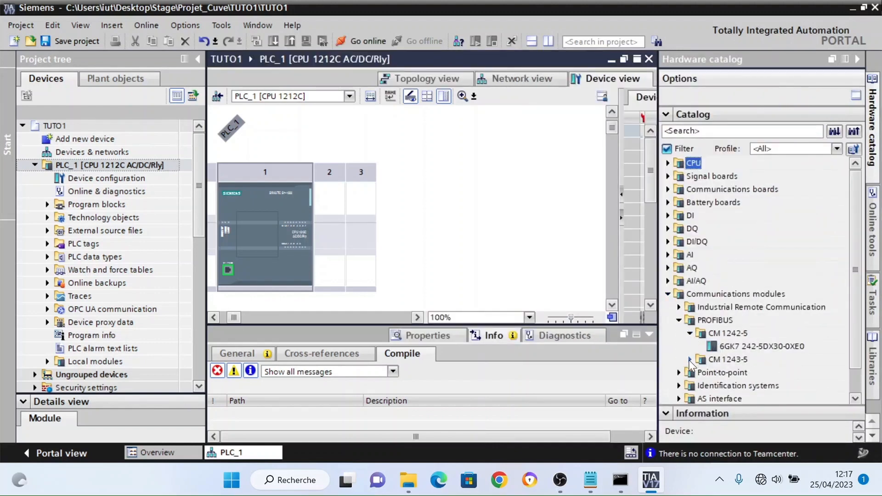
pyautogui.click(690, 359)
pyautogui.moveTo(735, 405); pyautogui.dragTo(734, 353)
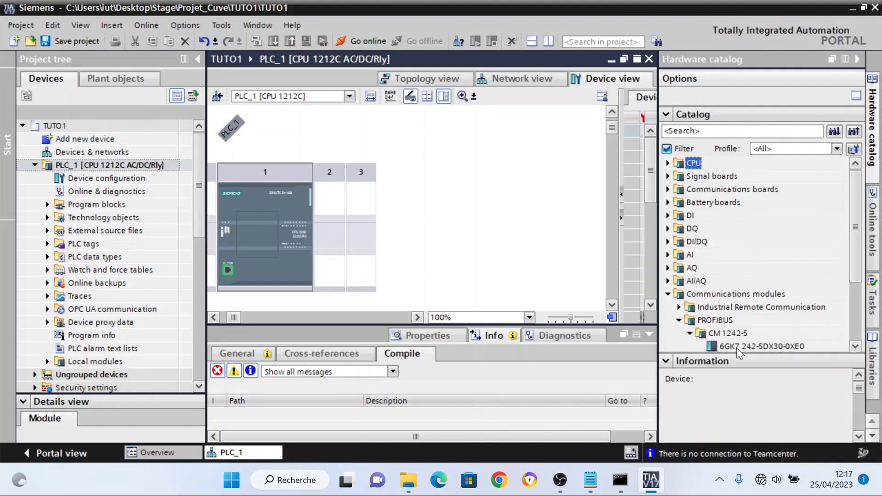
pyautogui.scroll(-1, 784, 323)
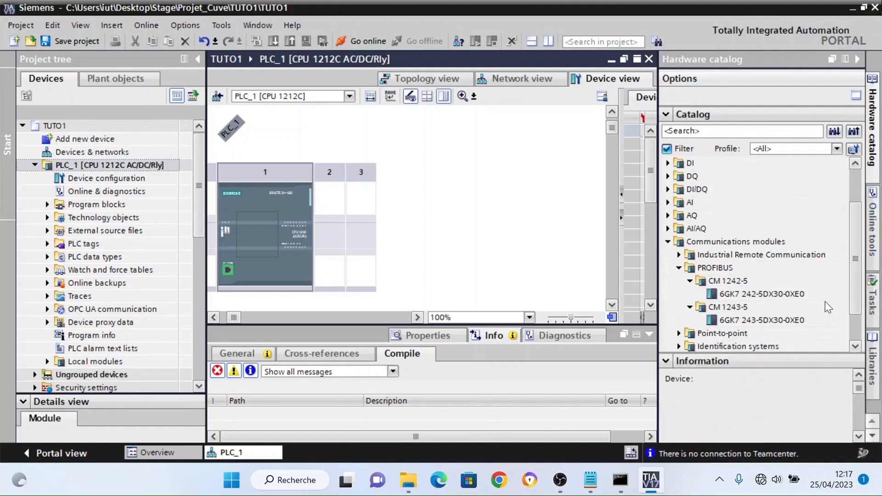
pyautogui.click(780, 294)
pyautogui.scroll(-3, 856, 401)
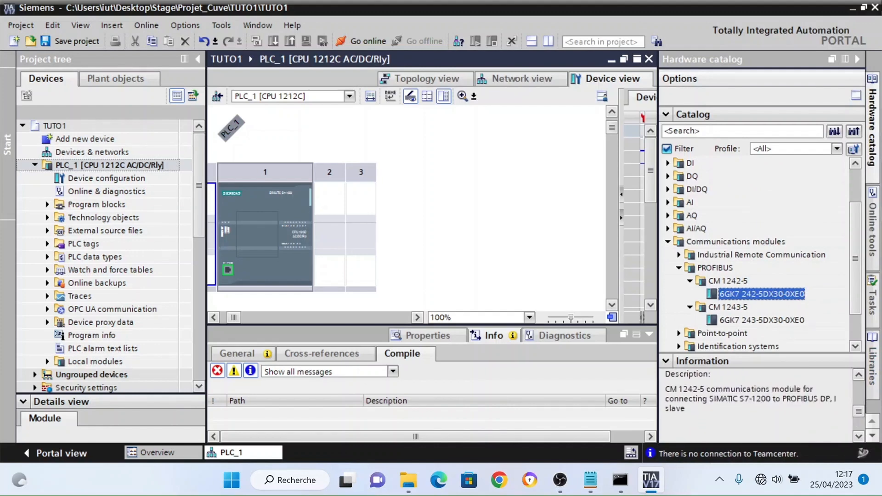
pyautogui.click(772, 322)
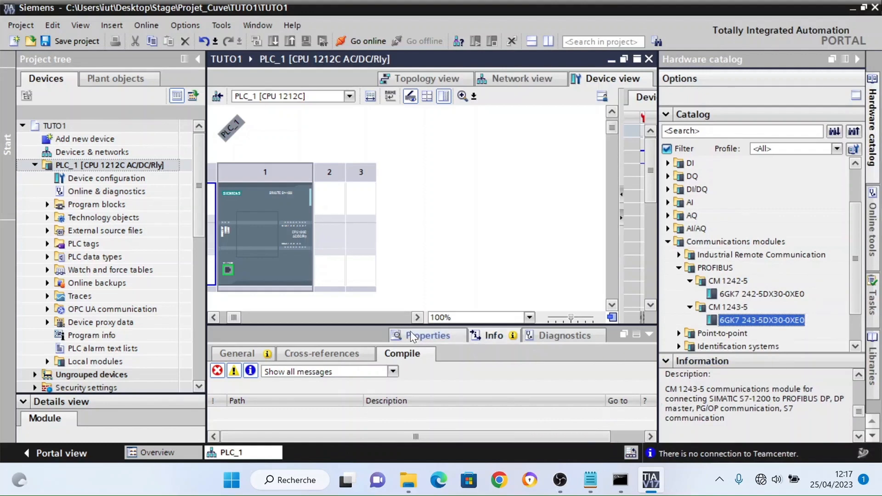
pyautogui.moveTo(241, 318); pyautogui.dragTo(218, 321)
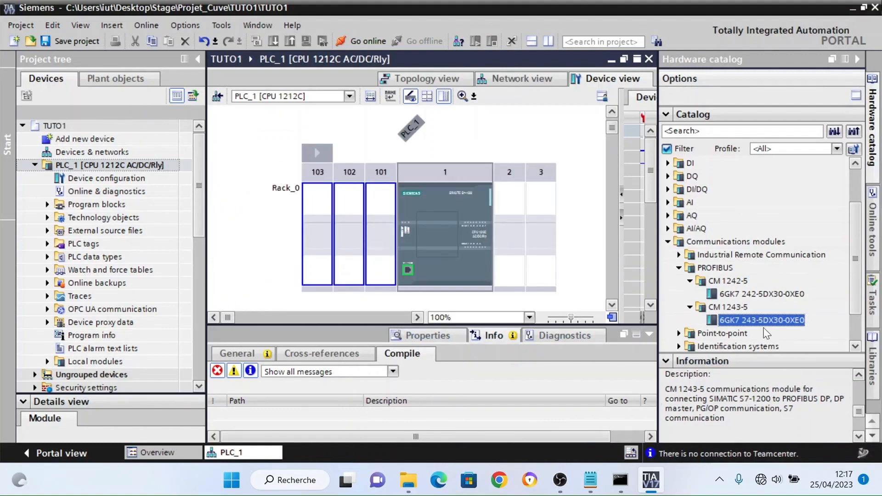
pyautogui.moveTo(763, 322); pyautogui.dragTo(479, 235)
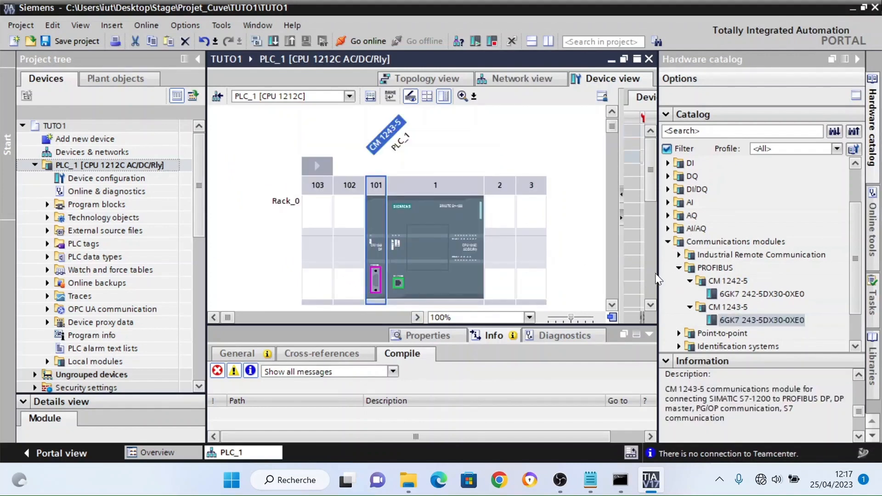
# Set the IP address of the CPU's PROFINET interface to 192.168.200.116
pyautogui.moveTo(656, 275); pyautogui.dragTo(763, 271)
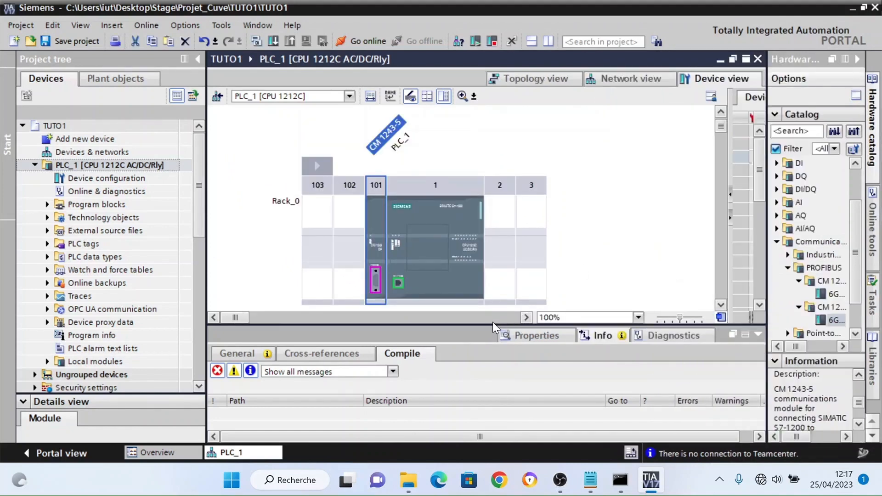
pyautogui.moveTo(493, 324); pyautogui.dragTo(492, 371)
pyautogui.click(396, 284)
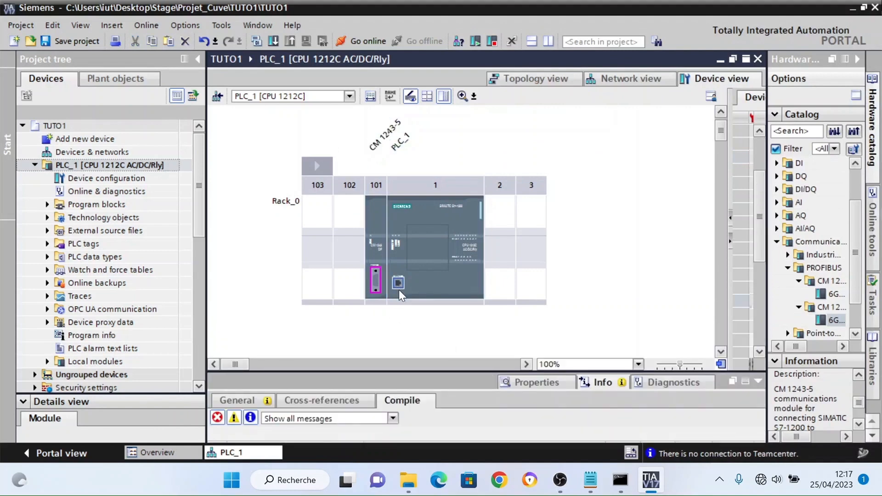
pyautogui.doubleClick(515, 382)
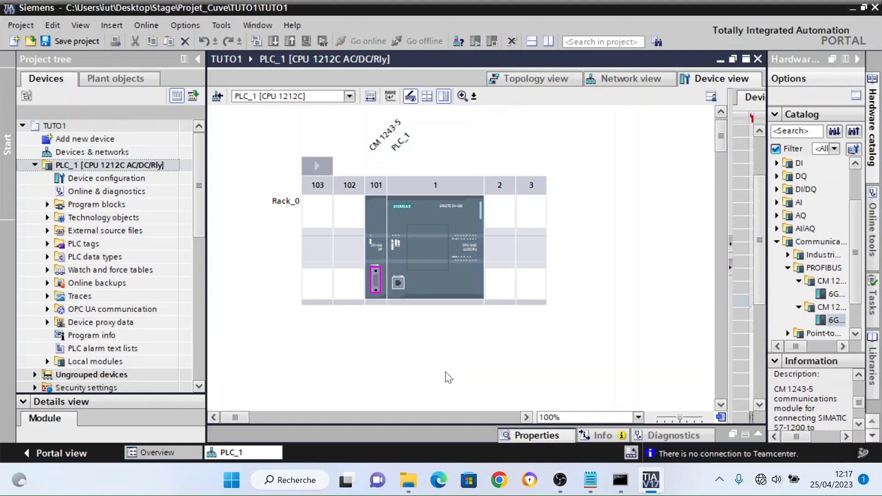
pyautogui.moveTo(463, 425); pyautogui.dragTo(469, 339)
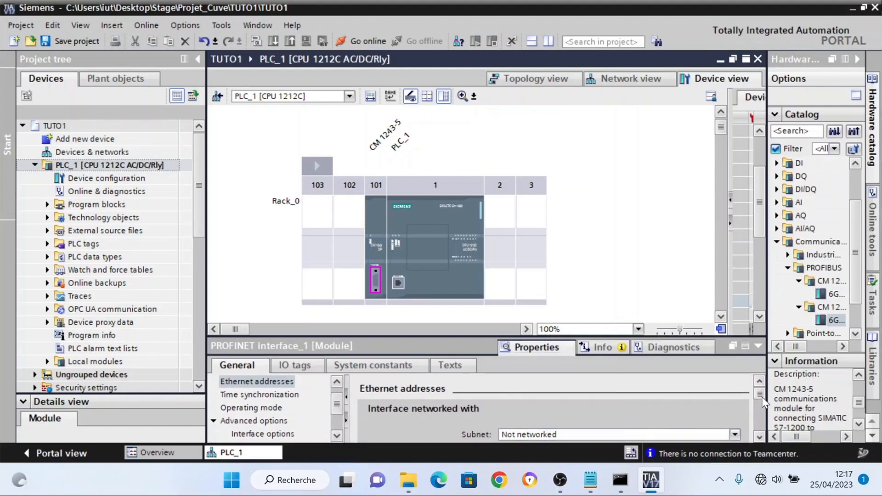
pyautogui.moveTo(759, 395); pyautogui.dragTo(760, 409)
pyautogui.click(641, 397)
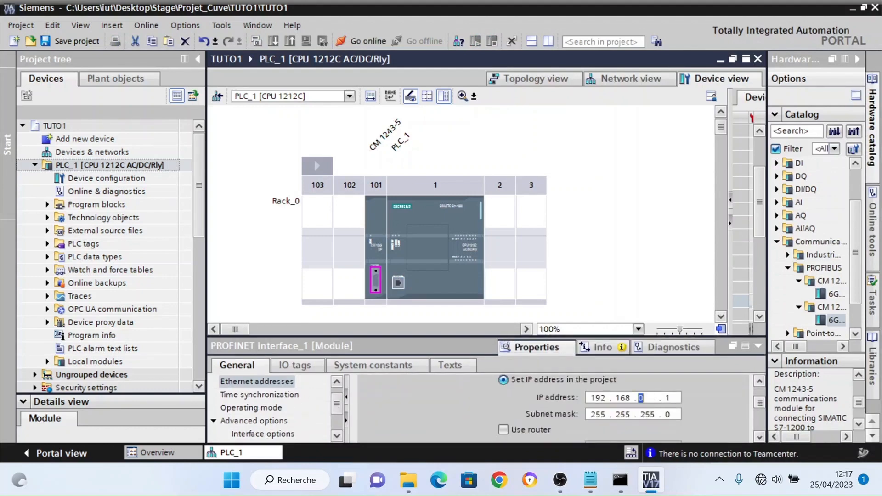
pyautogui.write('20011')
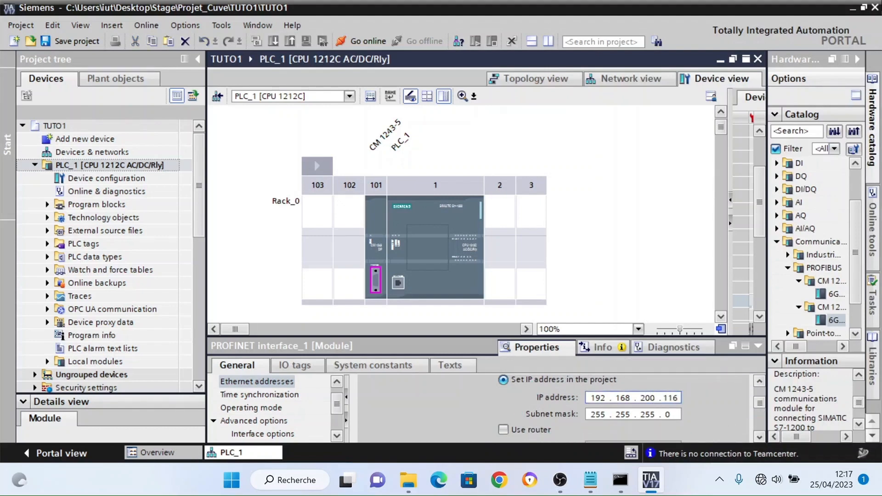
# Add a new subnet for the CPU's PROFINET interface and check its IP address settings
pyautogui.scroll(2, 763, 410)
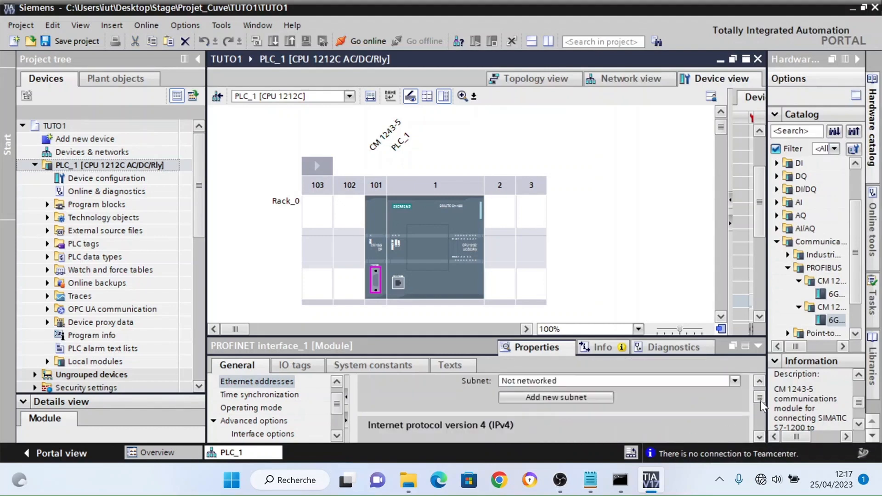
pyautogui.click(561, 396)
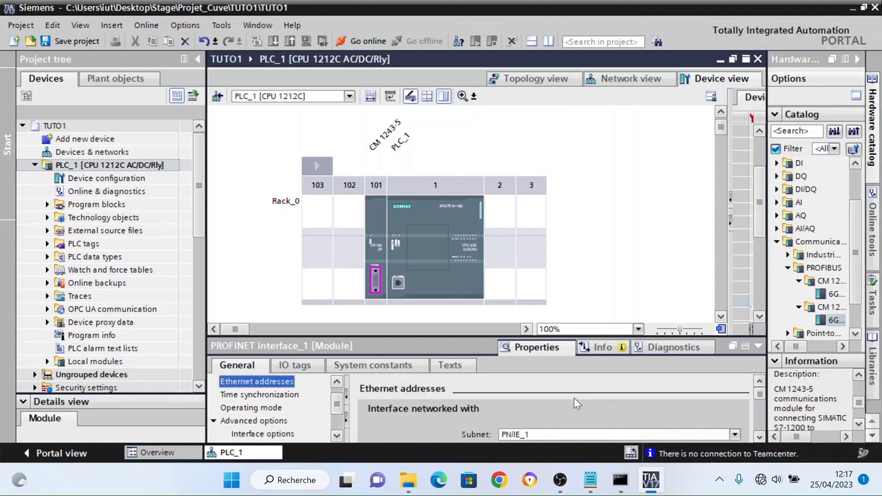
pyautogui.scroll(-2, 535, 406)
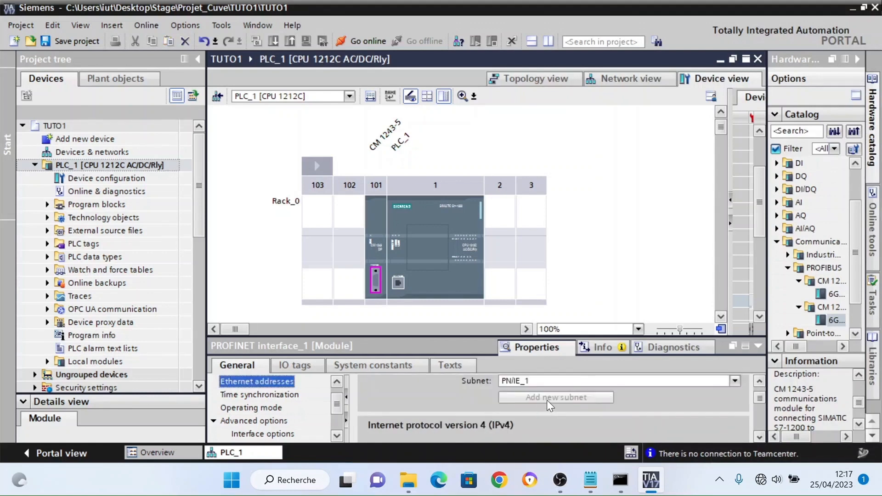
pyautogui.scroll(-4, 547, 399)
pyautogui.click(654, 397)
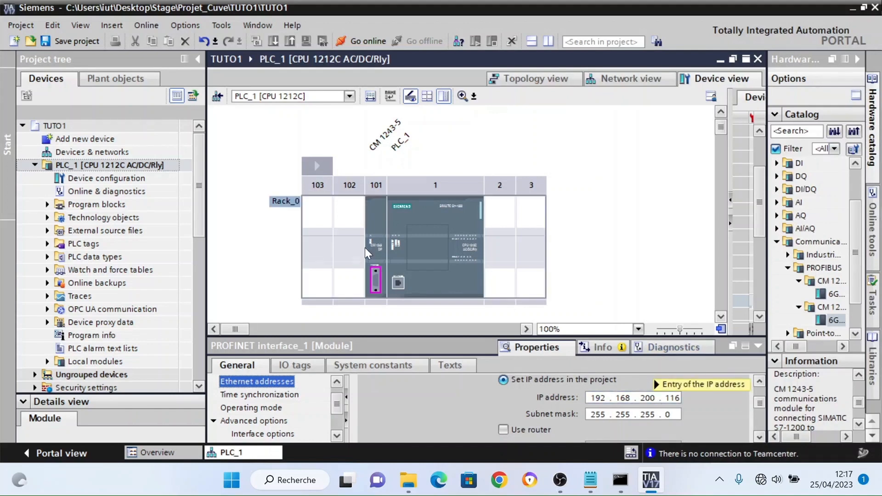
# Add a new PROFIBUS subnet for the CM 1243-5's DP interface and check its address parameters
pyautogui.click(378, 283)
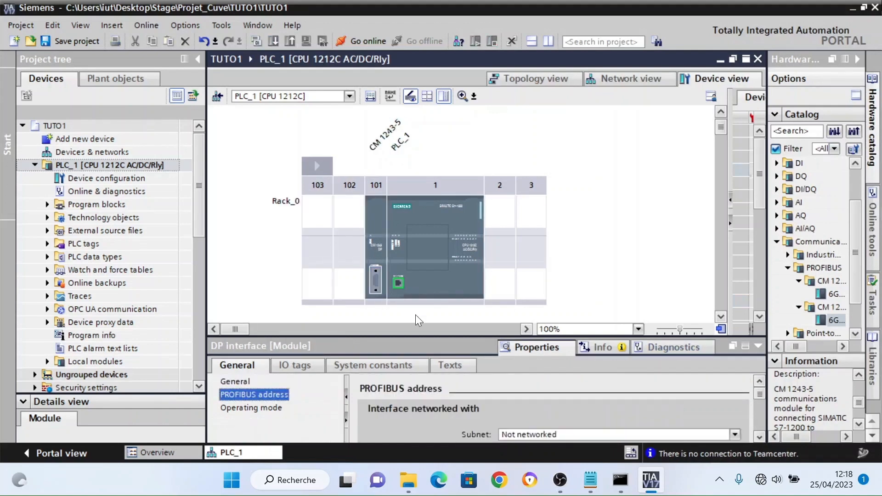
pyautogui.scroll(-2, 551, 416)
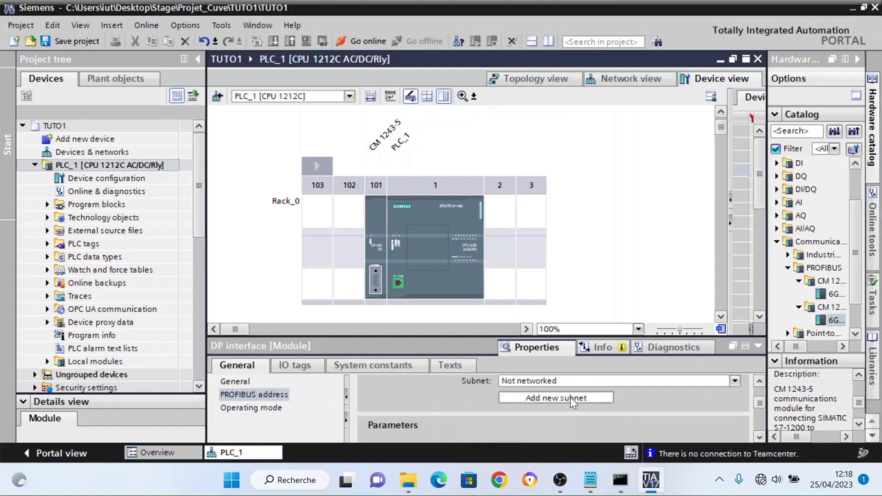
pyautogui.click(569, 397)
pyautogui.scroll(-2, 575, 415)
pyautogui.scroll(-2, 575, 415)
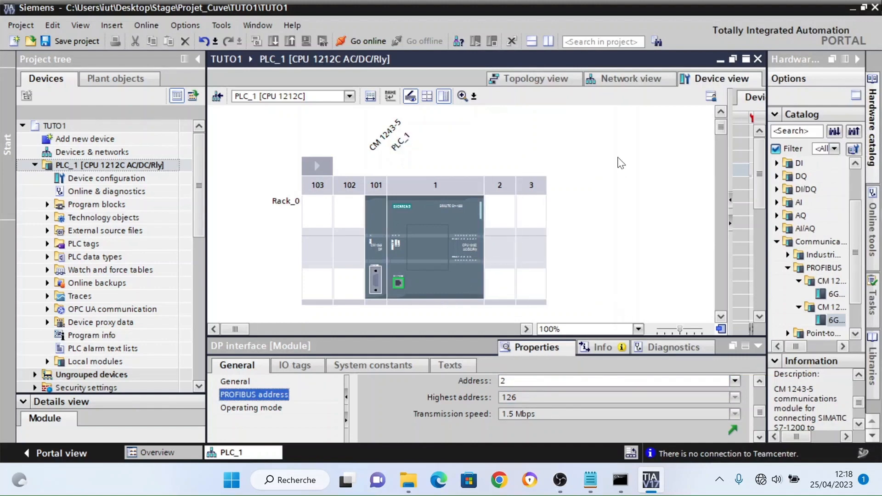
# Add a WAGO 752 slave from the PROFIBUS DP I/O devices (WAGO-IO-SYSTEM, BINARY) to the network view
pyautogui.click(630, 81)
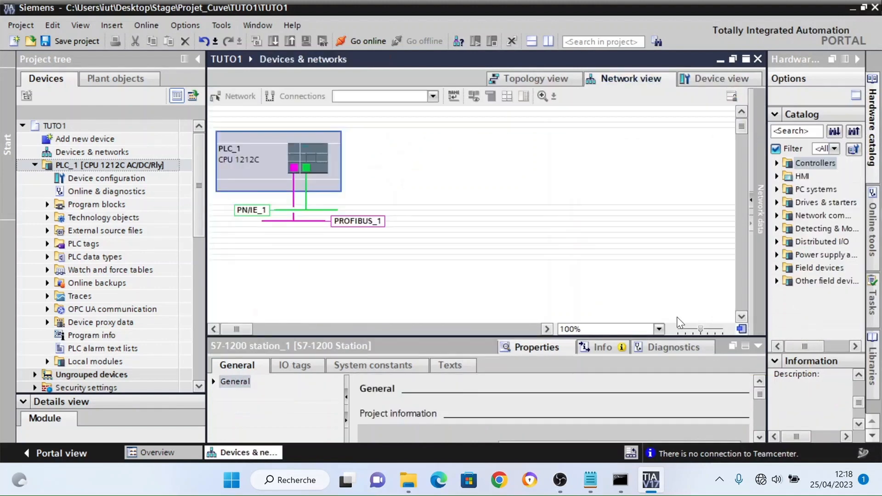
pyautogui.click(781, 280)
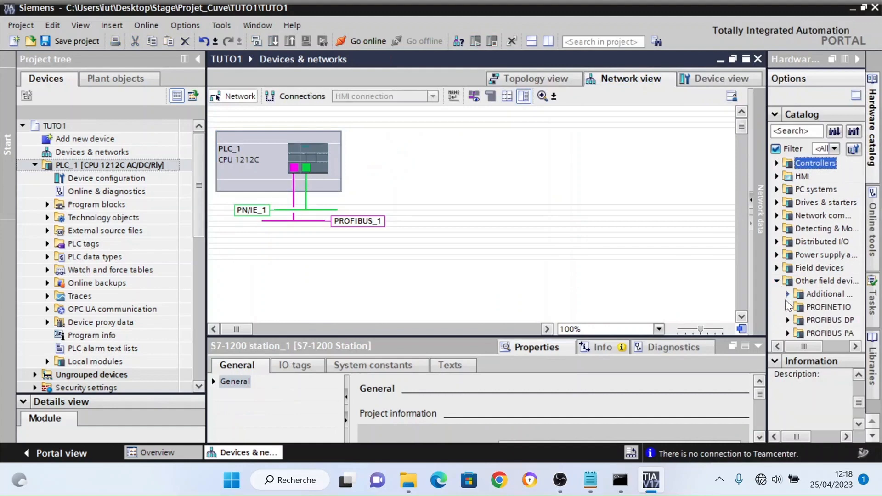
pyautogui.click(789, 320)
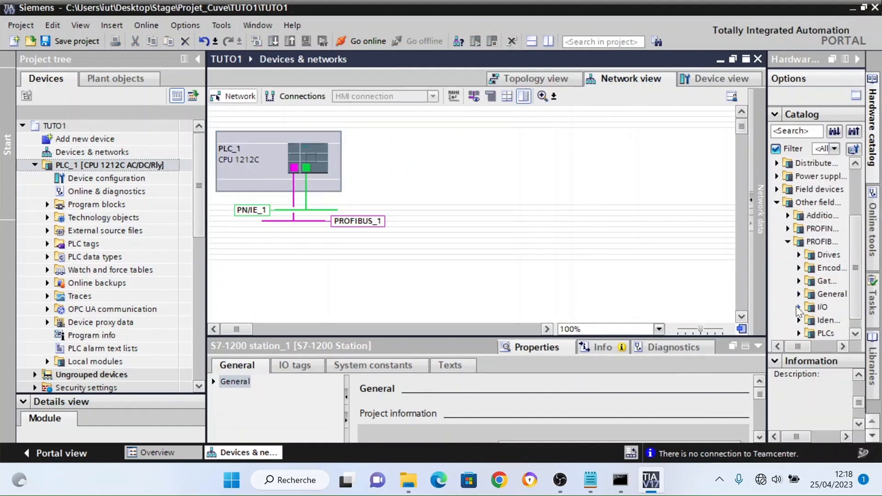
pyautogui.click(798, 306)
pyautogui.click(809, 320)
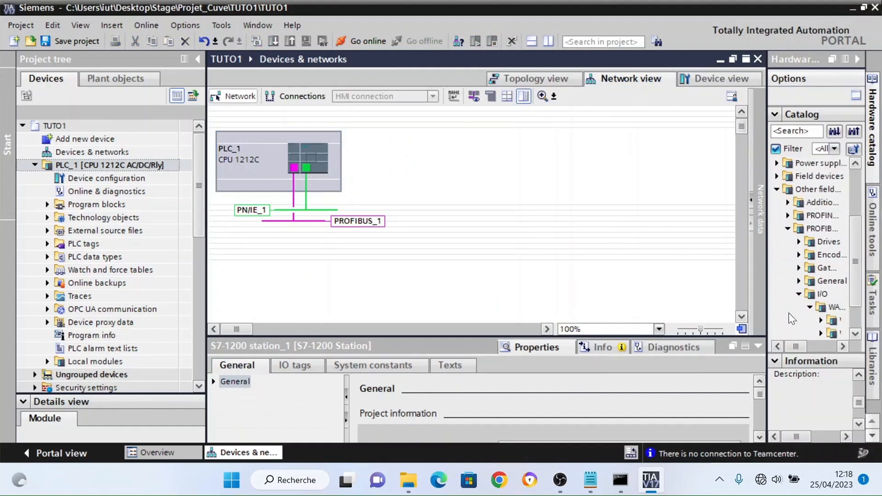
pyautogui.moveTo(767, 310); pyautogui.dragTo(668, 303)
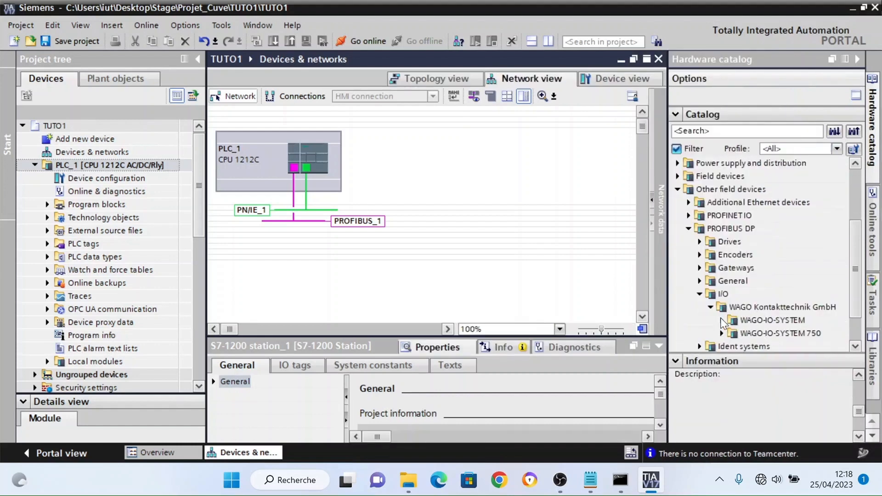
pyautogui.click(722, 320)
pyautogui.click(734, 334)
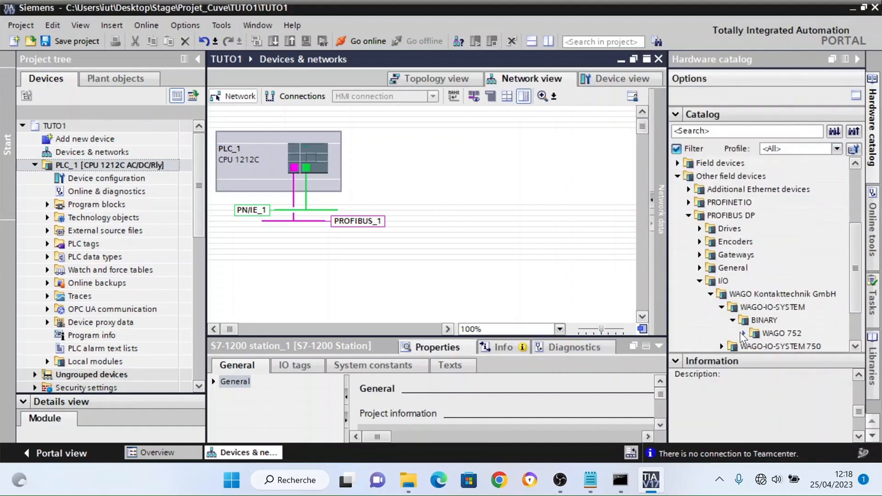
pyautogui.click(744, 333)
pyautogui.moveTo(792, 333); pyautogui.dragTo(521, 171)
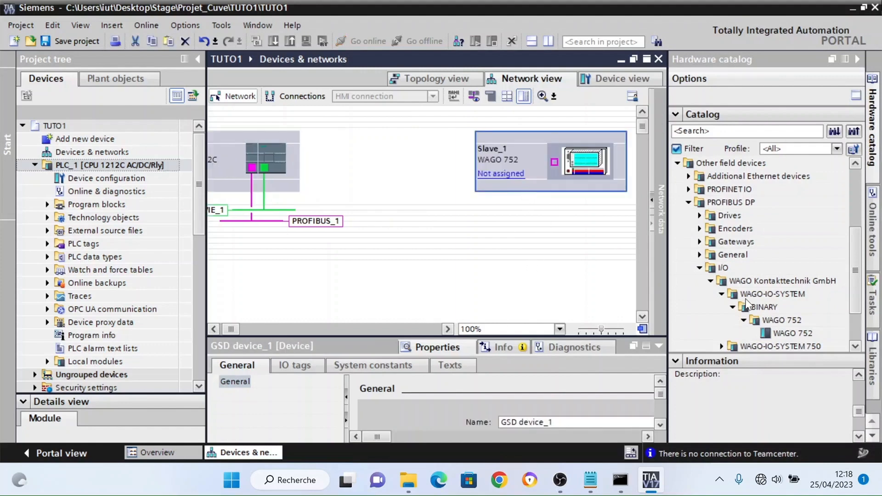
# Assign the WAGO 752 slave to the CM 1243-5 DP interface of PLC_1 as its master
pyautogui.moveTo(666, 282); pyautogui.dragTo(776, 283)
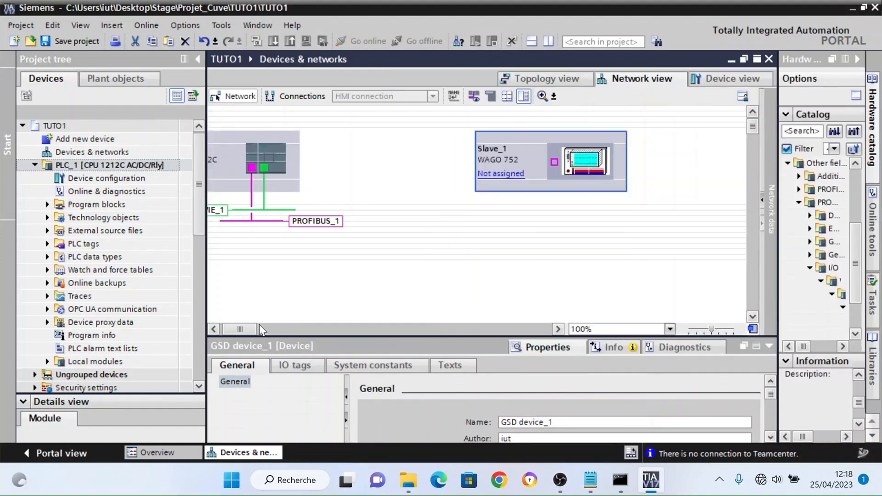
pyautogui.moveTo(259, 326); pyautogui.dragTo(232, 326)
pyautogui.click(554, 174)
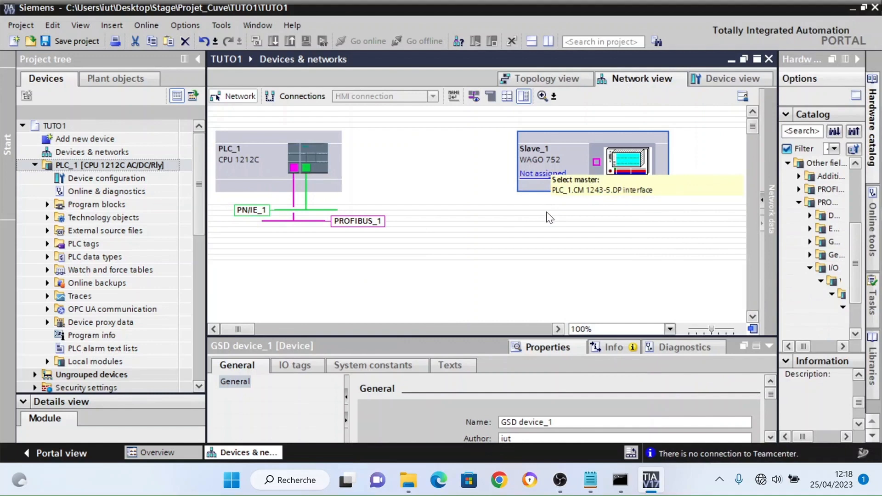
pyautogui.click(571, 192)
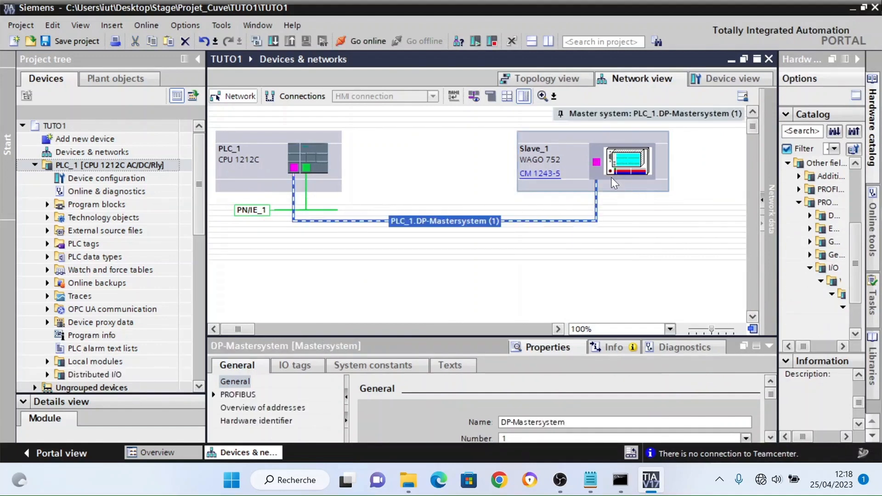
# Set the PROFIBUS address of the WAGO 752 Slave_1 to 5 and return to the network view
pyautogui.doubleClick(594, 163)
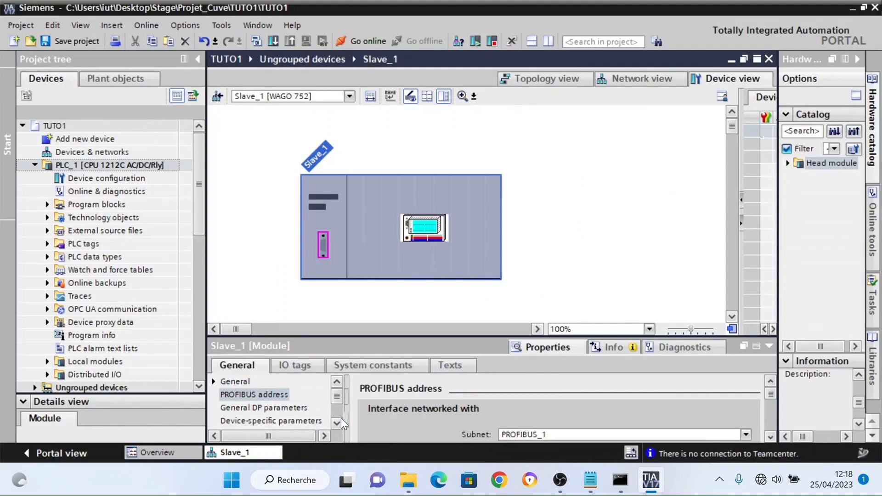
pyautogui.scroll(-1, 337, 398)
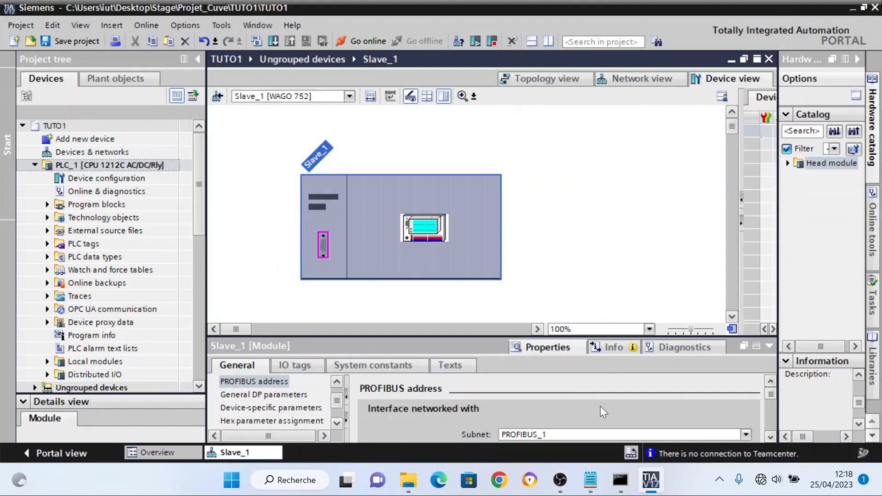
pyautogui.scroll(-3, 600, 406)
pyautogui.click(547, 398)
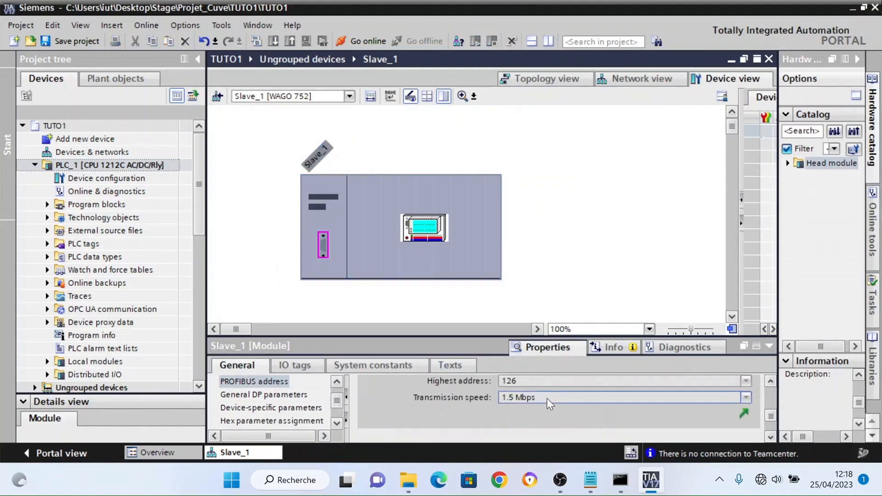
pyautogui.scroll(1, 467, 406)
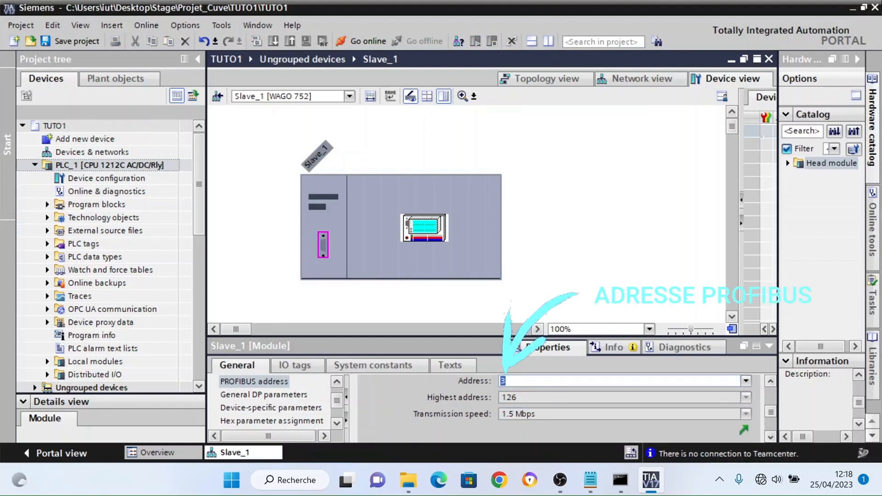
pyautogui.click(602, 274)
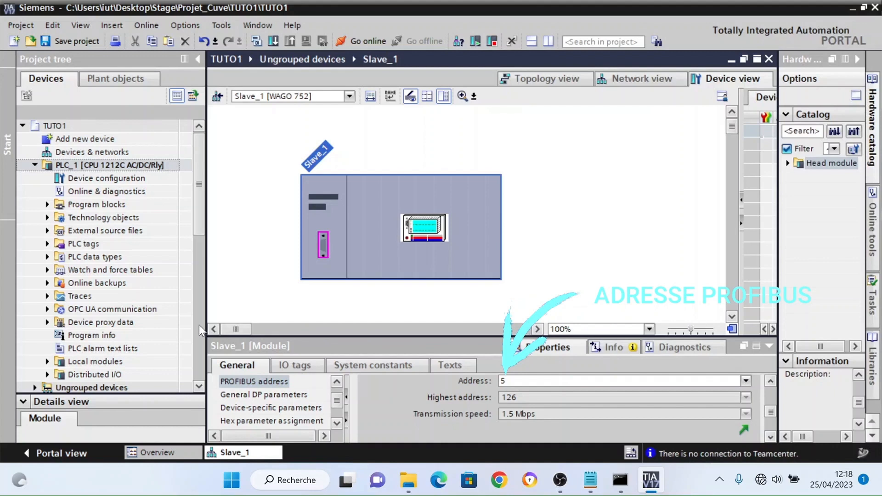
pyautogui.click(642, 79)
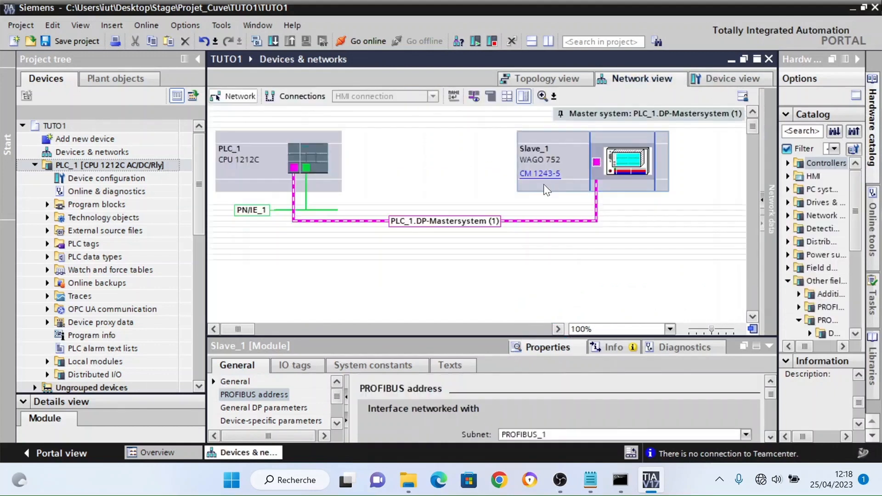
pyautogui.click(340, 269)
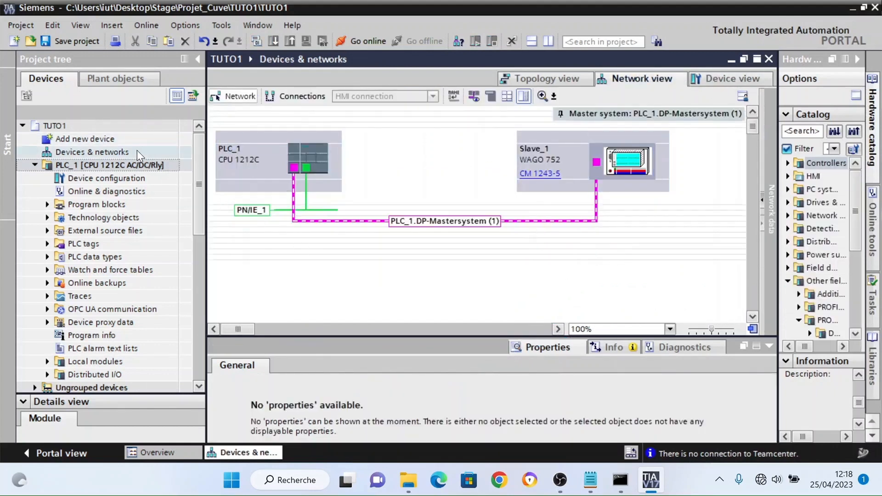
# Add a 4'' KTP400 Basic HMI, article 6AV2 123-2DB03-0AX0, version 15.1.0.0, to the project
pyautogui.doubleClick(97, 139)
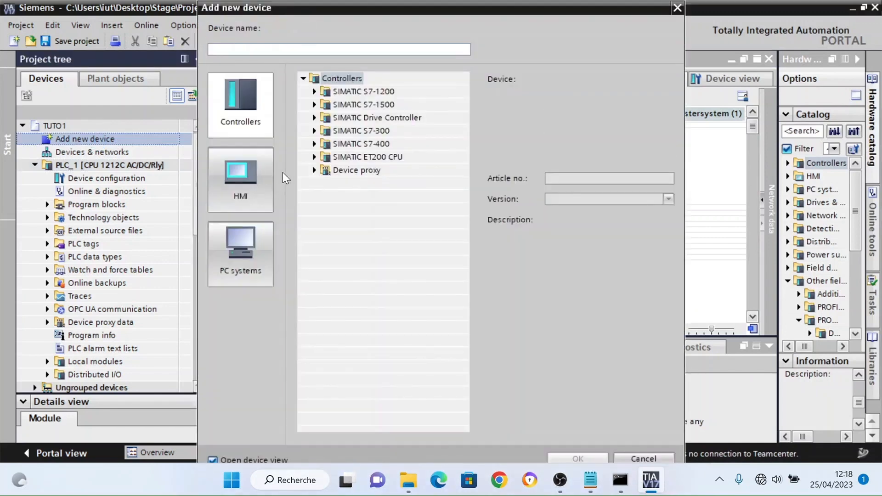
pyautogui.click(222, 164)
pyautogui.click(315, 91)
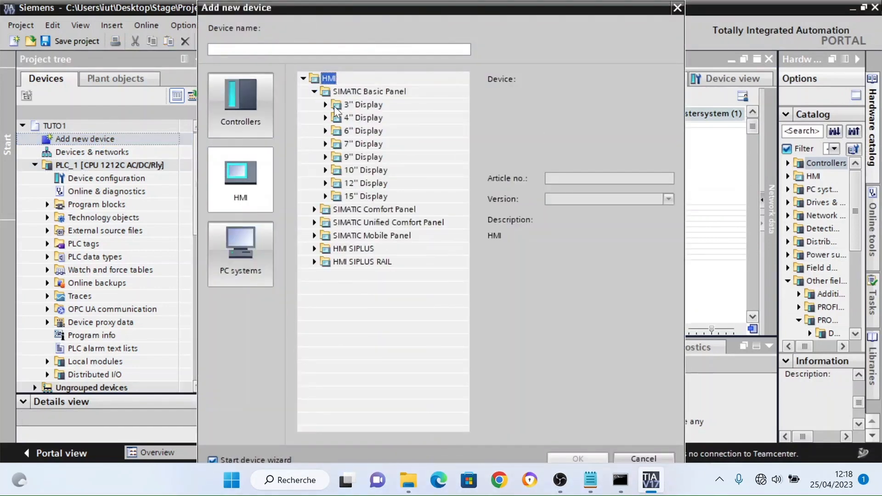
pyautogui.click(325, 118)
pyautogui.click(336, 131)
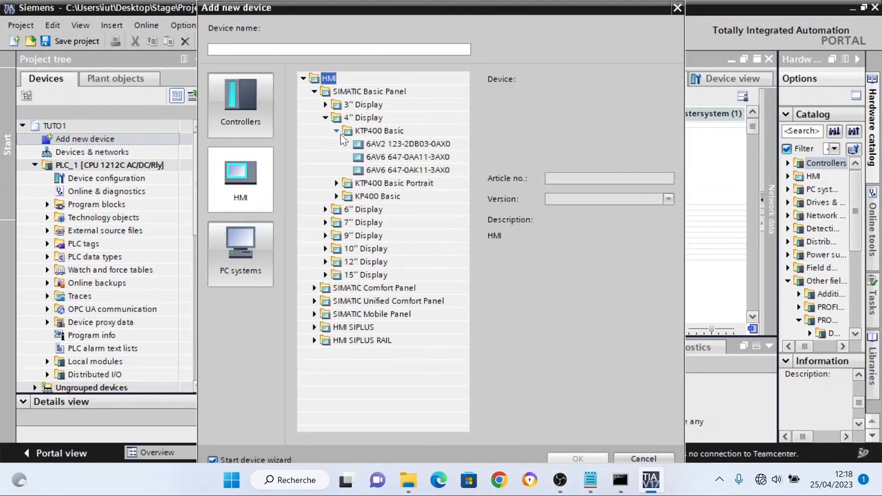
pyautogui.click(371, 145)
pyautogui.click(670, 199)
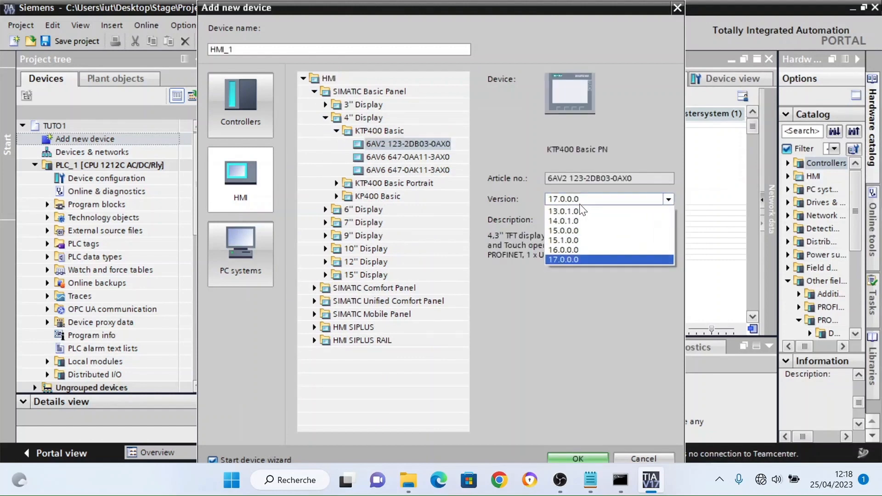
pyautogui.click(597, 236)
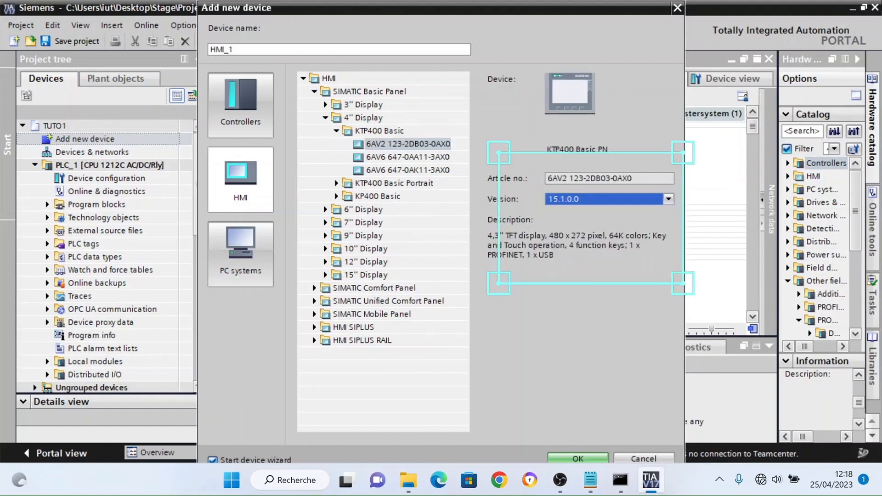
pyautogui.click(583, 454)
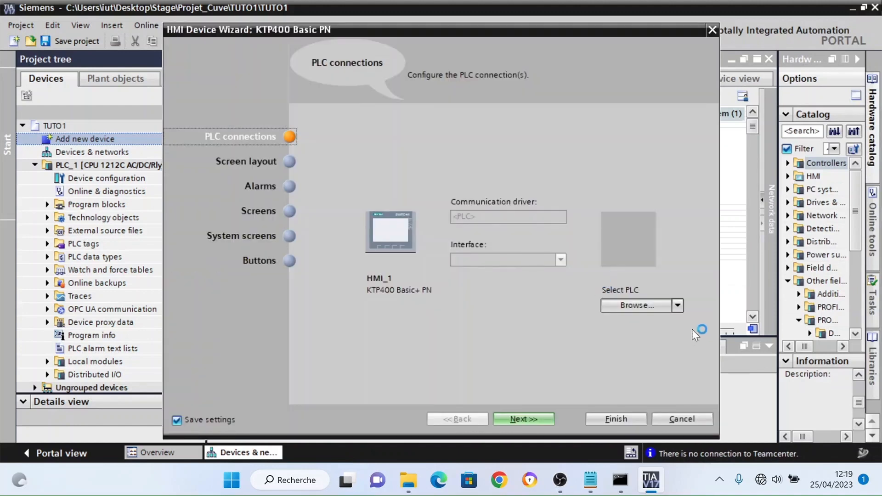
# Select PLC_1 as the HMI's connected PLC in the HMI device wizard
pyautogui.click(645, 306)
pyautogui.click(640, 366)
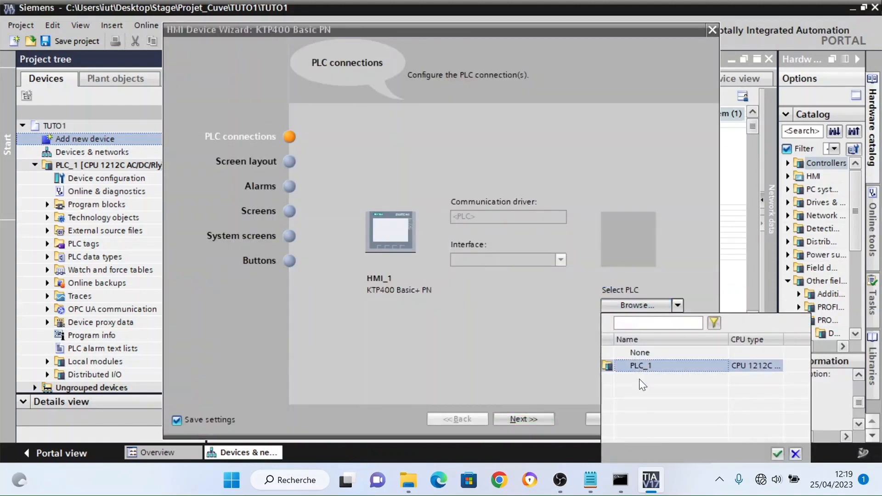
pyautogui.click(639, 370)
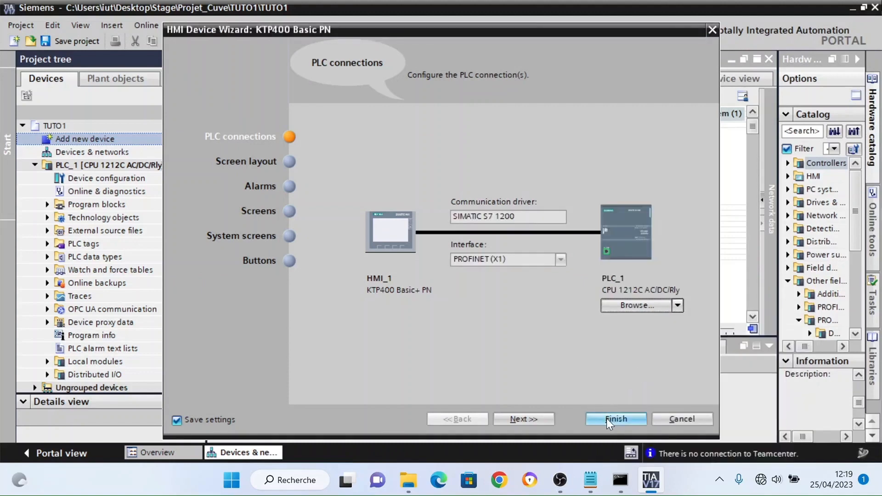
# Go through the remaining HMI wizard pages with their existing settings and finish the wizard
pyautogui.click(531, 419)
pyautogui.click(532, 419)
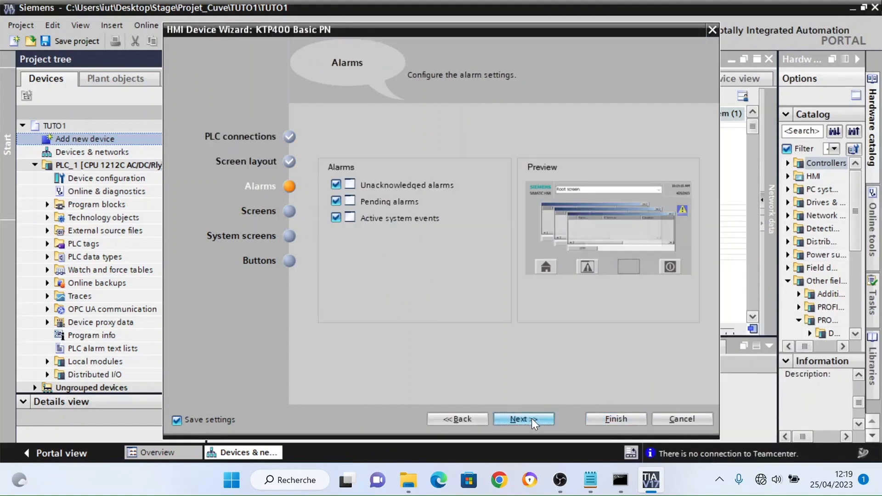
pyautogui.click(531, 418)
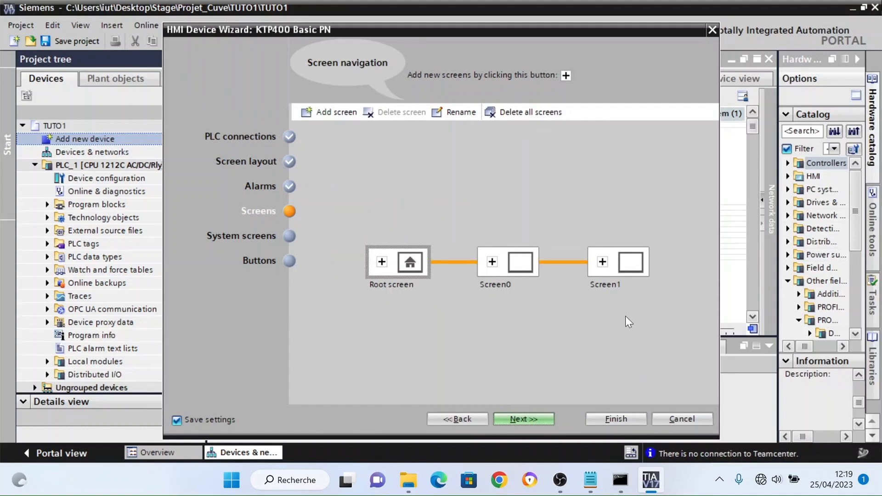
pyautogui.click(547, 418)
pyautogui.click(546, 416)
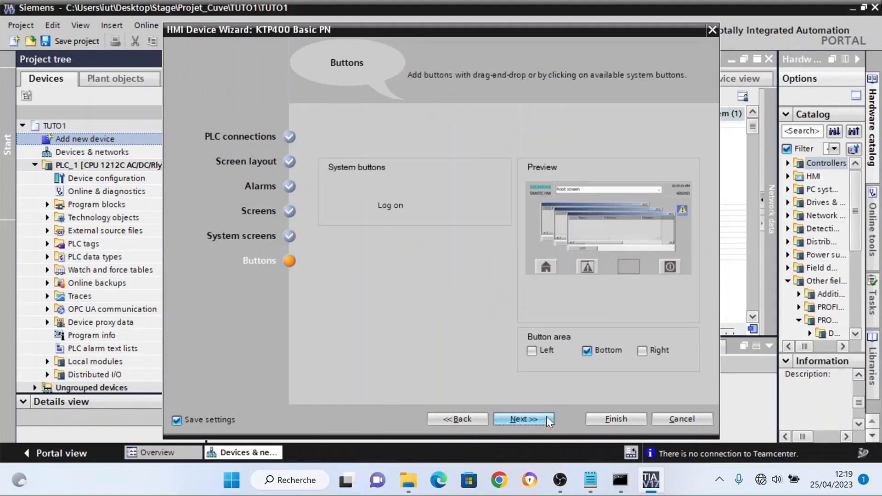
pyautogui.click(614, 419)
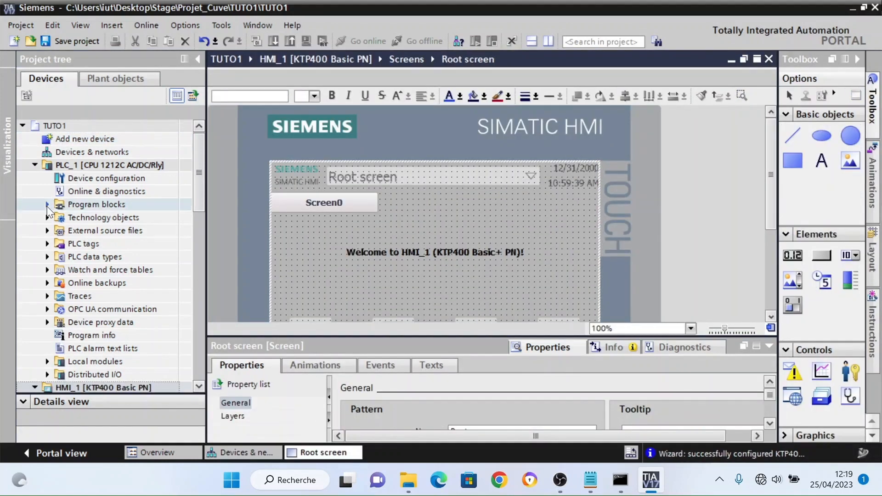
# Delete the Main [OB1] block from PLC_1's program blocks
pyautogui.click(47, 205)
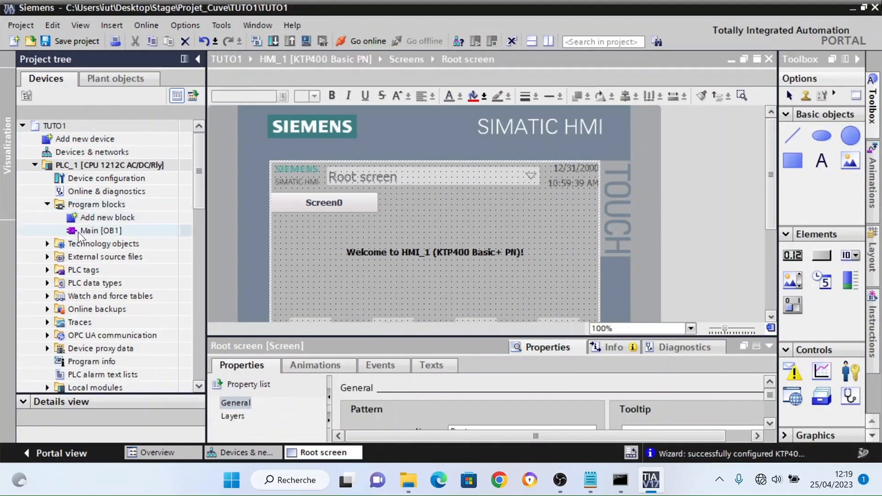
pyautogui.rightClick(85, 232)
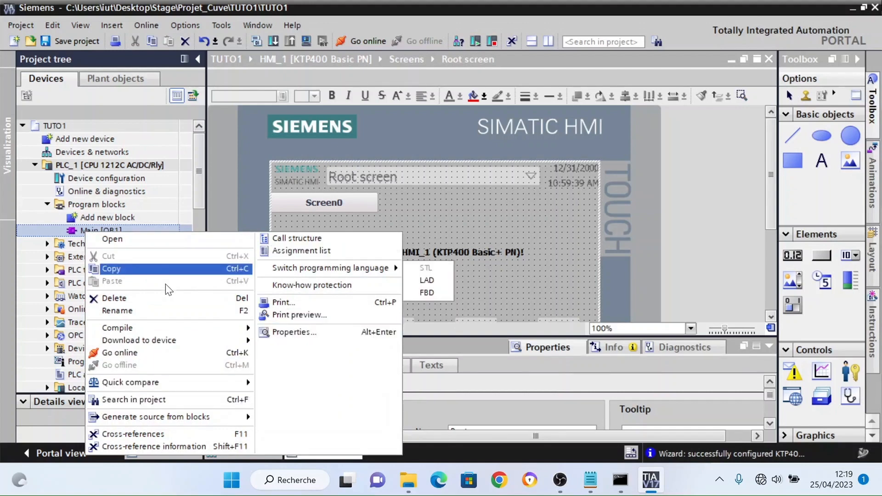
pyautogui.click(165, 298)
pyautogui.click(473, 258)
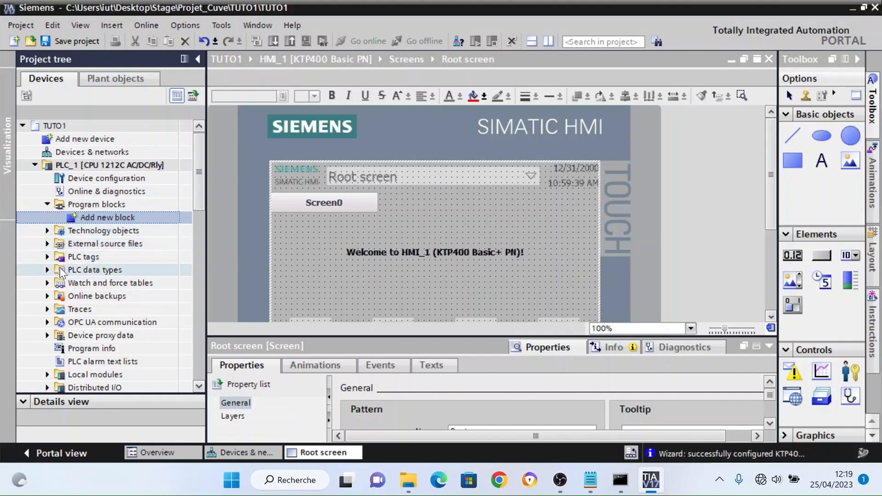
# Show all PLC tags of PLC_1 and add two Bool tags named Vanne1 and Vanne2
pyautogui.click(48, 257)
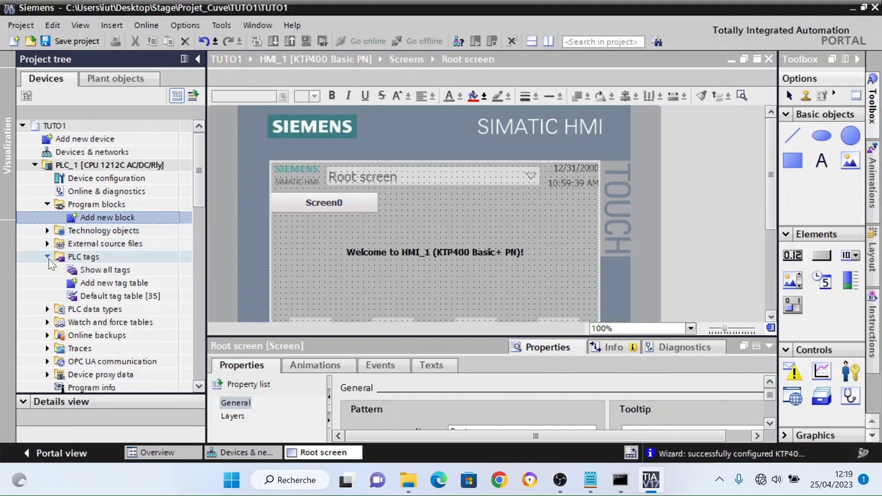
pyautogui.doubleClick(95, 270)
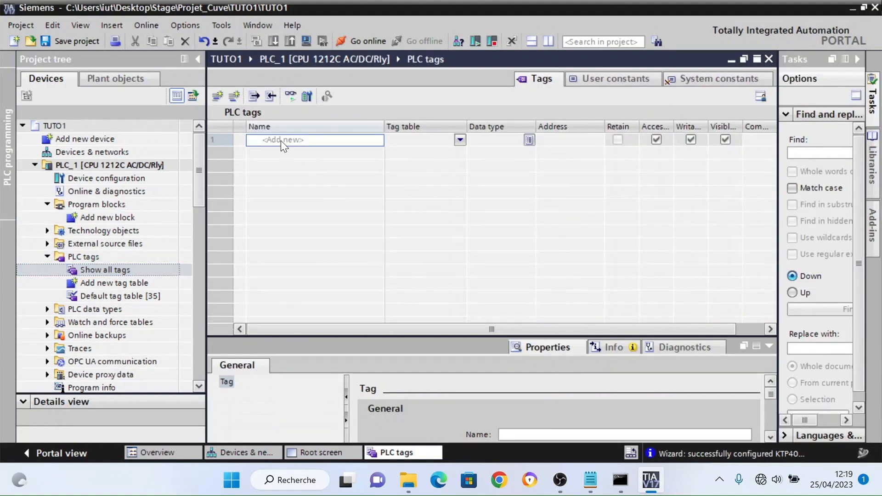
pyautogui.click(280, 140)
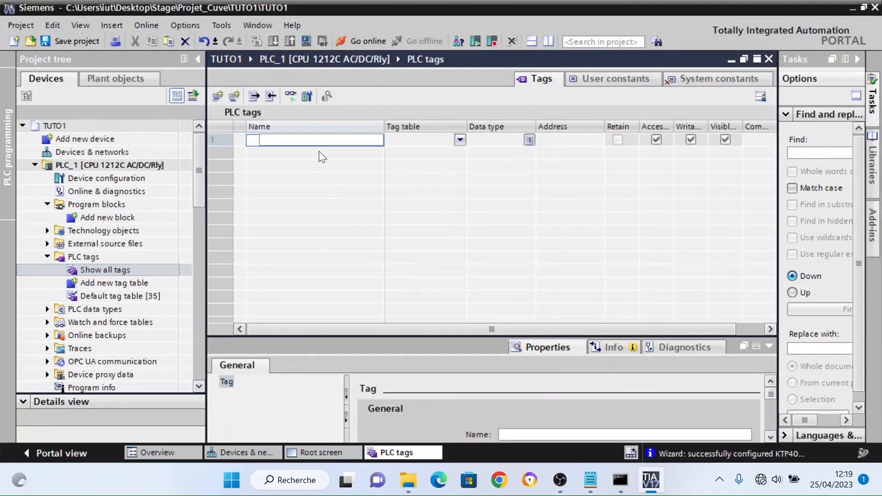
pyautogui.write('Vanne1')
pyautogui.press('Return')
pyautogui.click(319, 151)
pyautogui.write('Vanne')
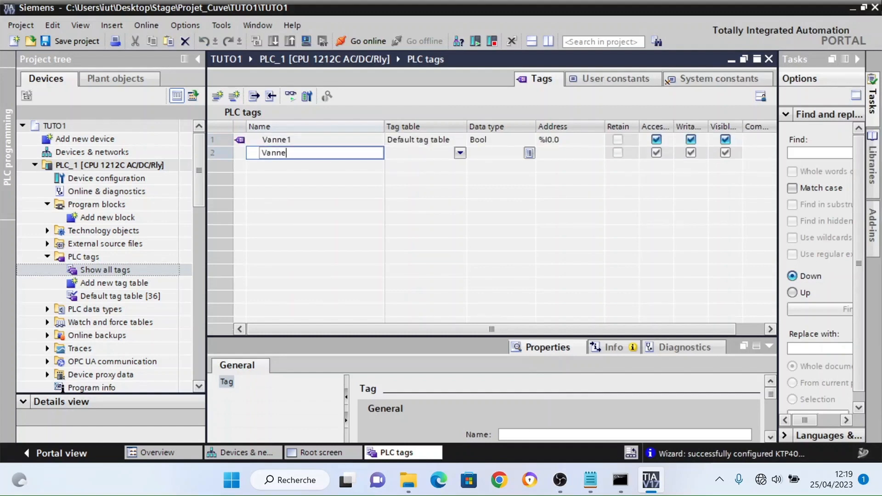
pyautogui.write('2')
pyautogui.press('Return')
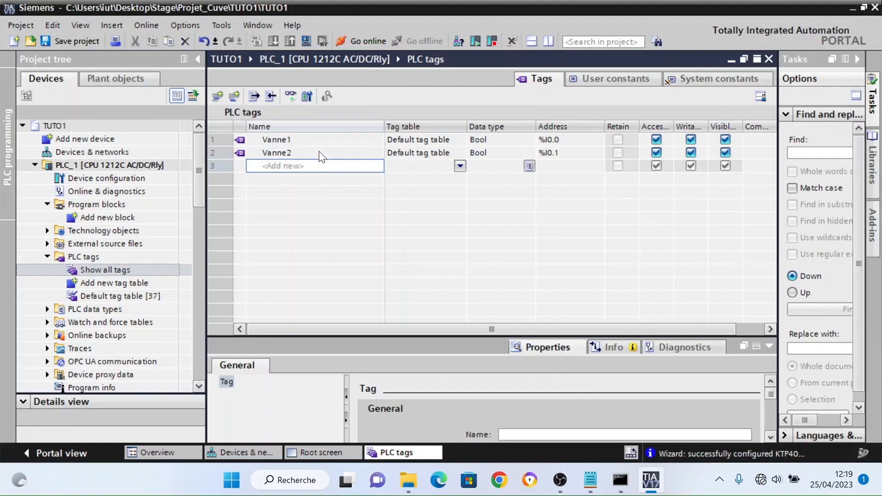
# Add two more Bool tags named Vv1 and Vv2 to the PLC tags
pyautogui.write('Vv1')
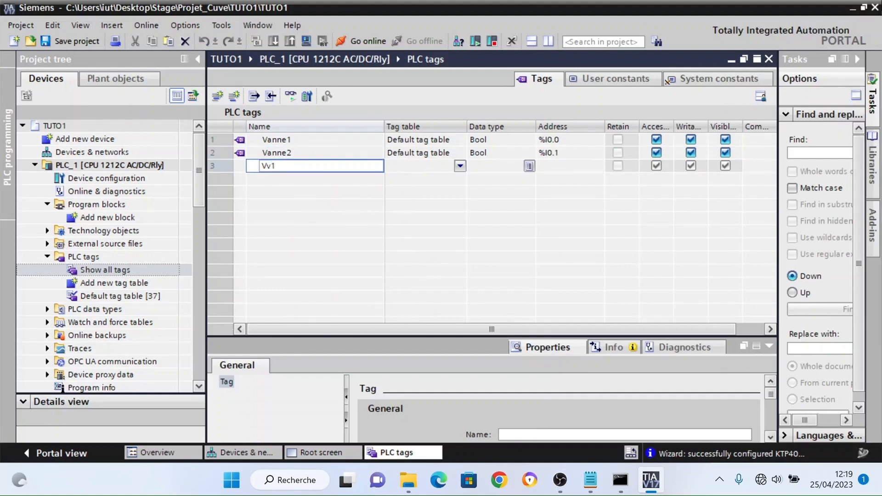
pyautogui.press('Return')
pyautogui.write('Vv1')
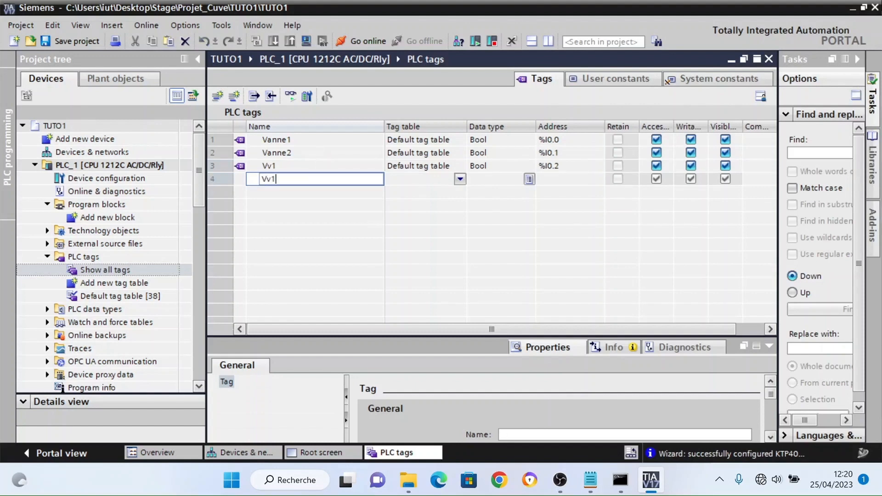
pyautogui.press('Return')
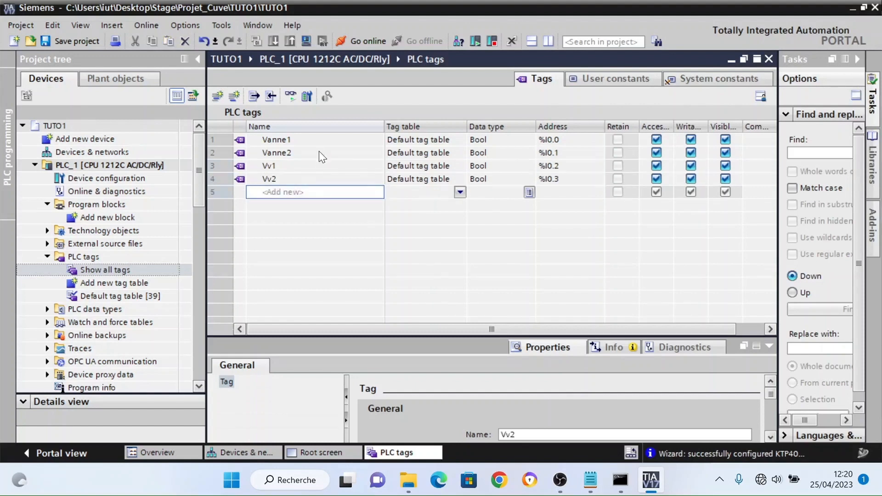
# Add a PLC tag named Cuve1 and set its data type to Int
pyautogui.write('Cuve&')
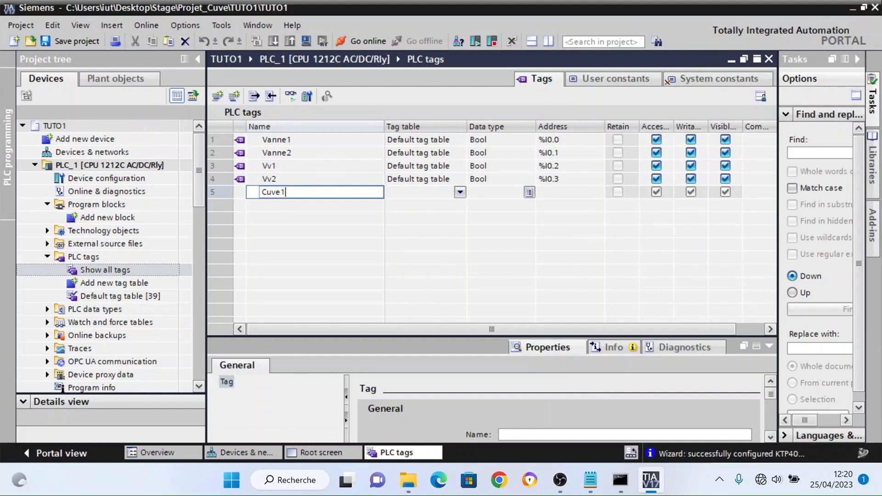
pyautogui.press('Return')
pyautogui.click(494, 193)
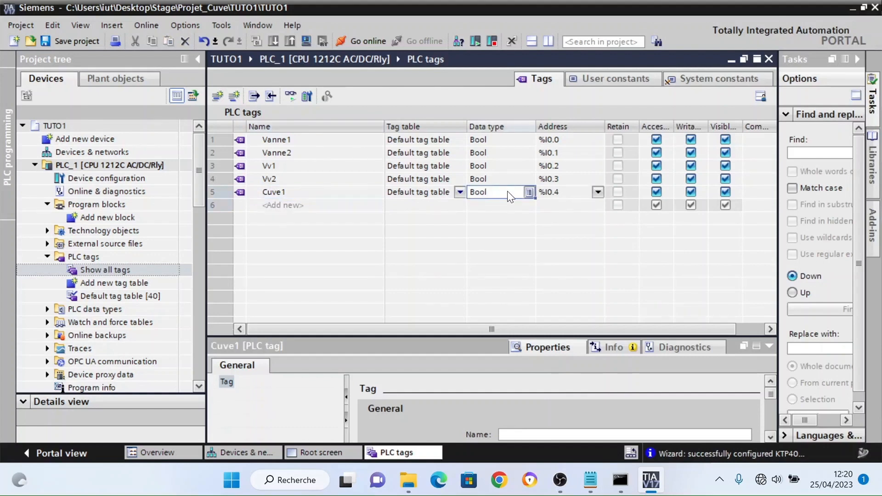
pyautogui.click(528, 192)
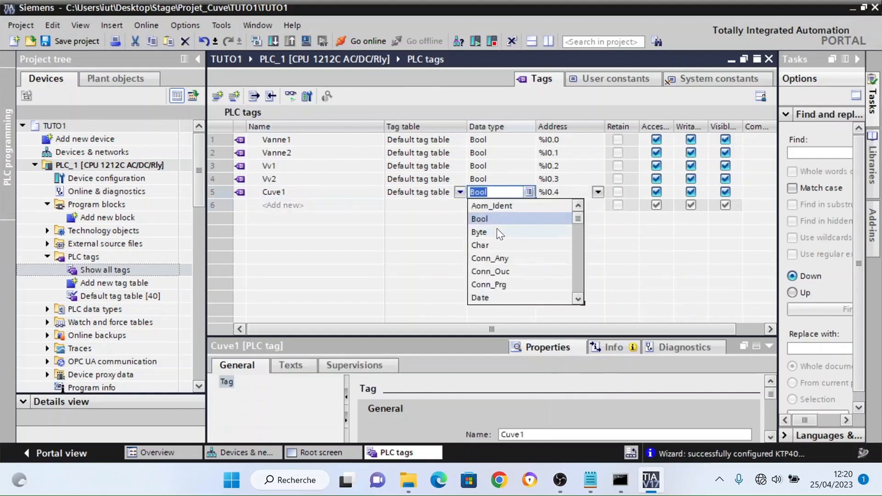
pyautogui.write('int')
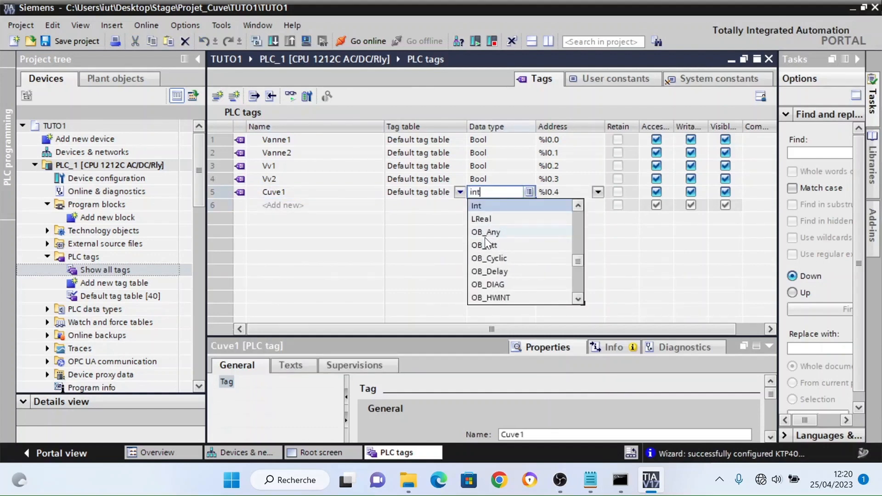
pyautogui.click(489, 206)
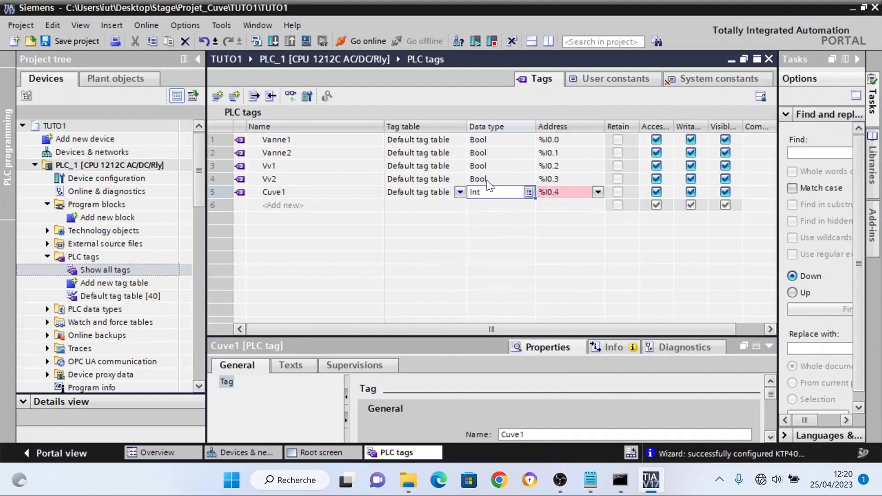
# Set the address of the Cuve1 tag to %MW3 using operand identifier M, and open Vanne1's address for editing
pyautogui.click(596, 192)
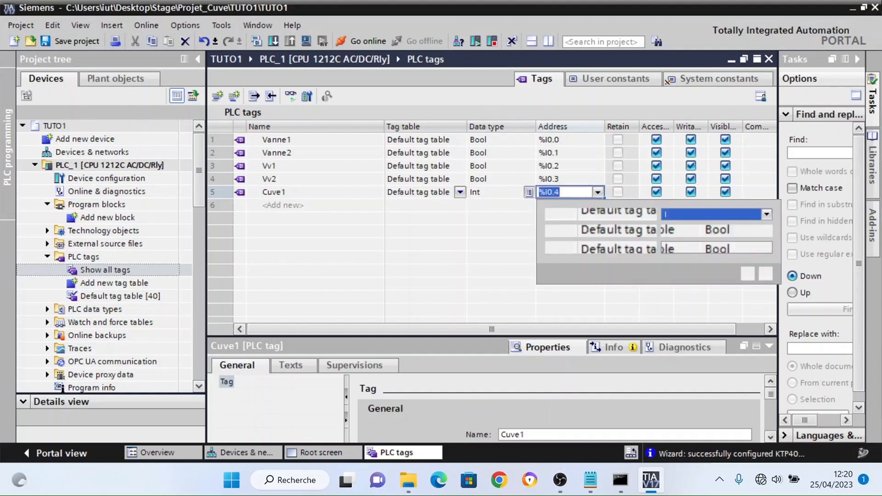
pyautogui.click(766, 214)
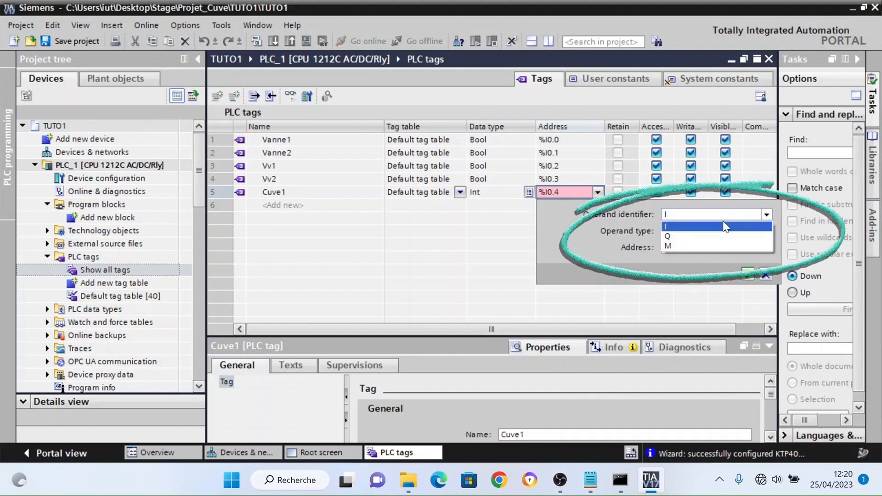
pyautogui.click(682, 241)
pyautogui.click(679, 247)
pyautogui.press('BackSpace')
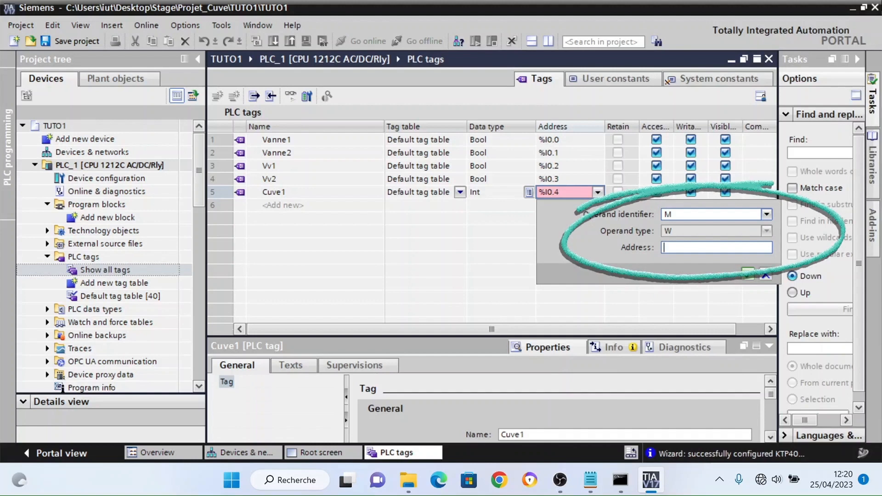
pyautogui.write('3')
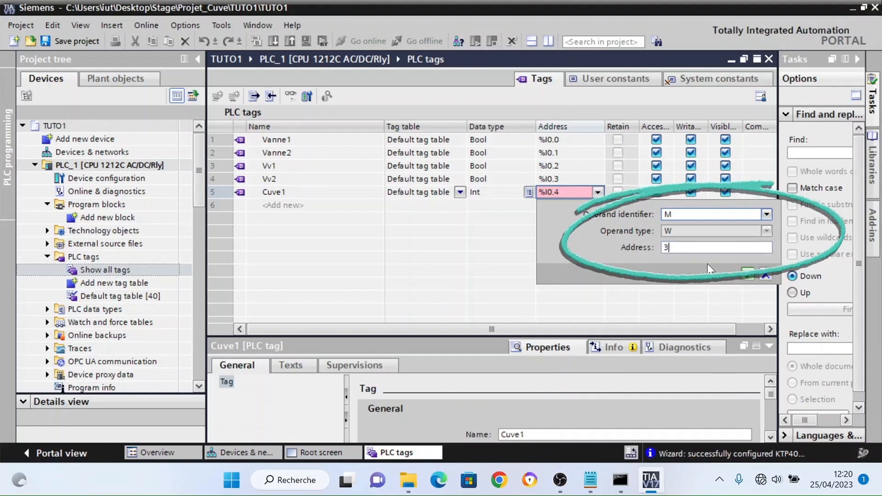
pyautogui.click(747, 274)
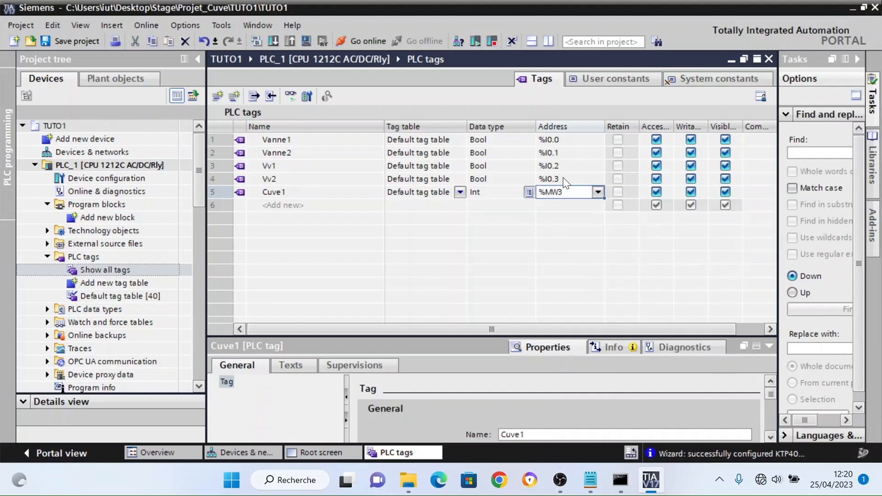
pyautogui.click(557, 142)
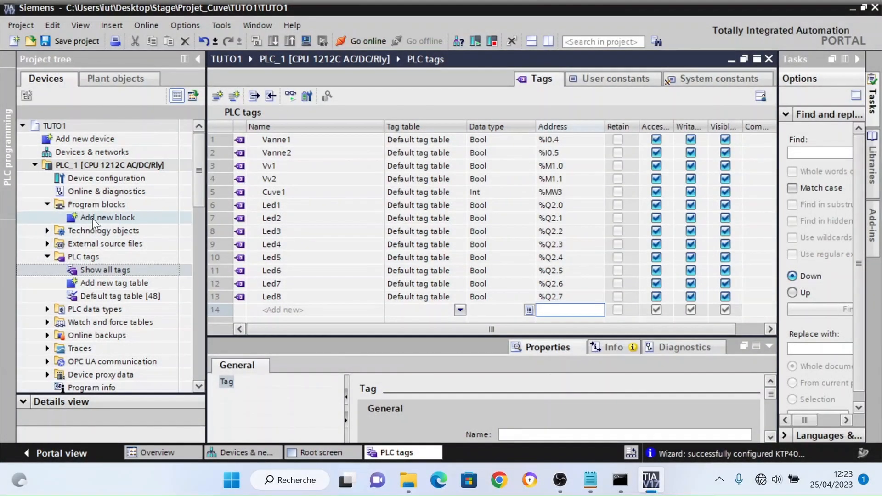
# Add a cyclic interrupt organization block named CUVE to PLC_1, with language SCL and a cyclic time of 1000 ms
pyautogui.doubleClick(93, 219)
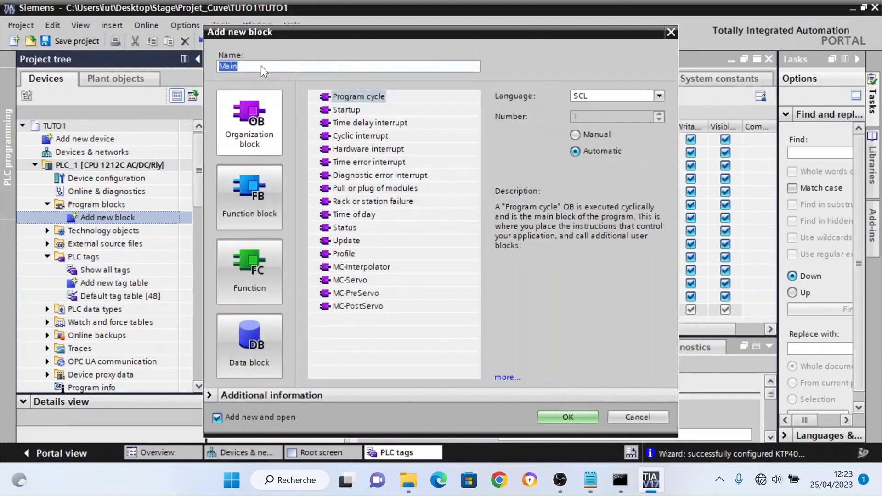
pyautogui.click(254, 66)
pyautogui.write('CUVE')
pyautogui.click(377, 140)
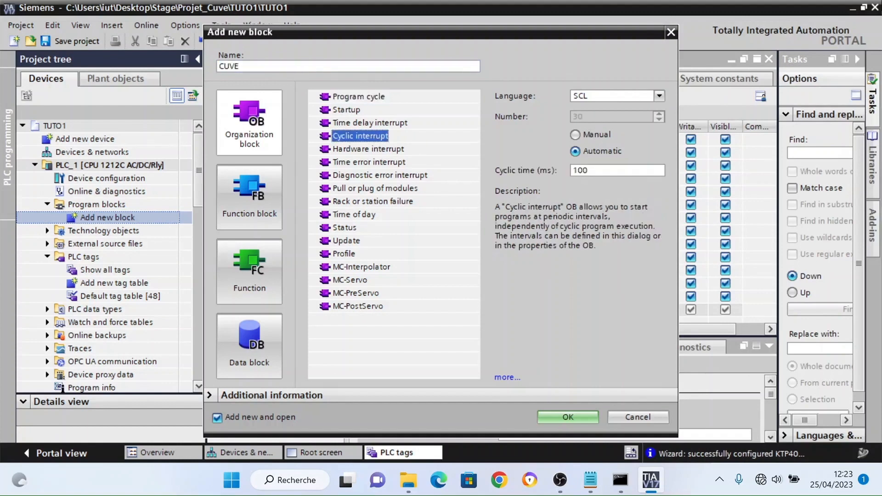
pyautogui.click(597, 170)
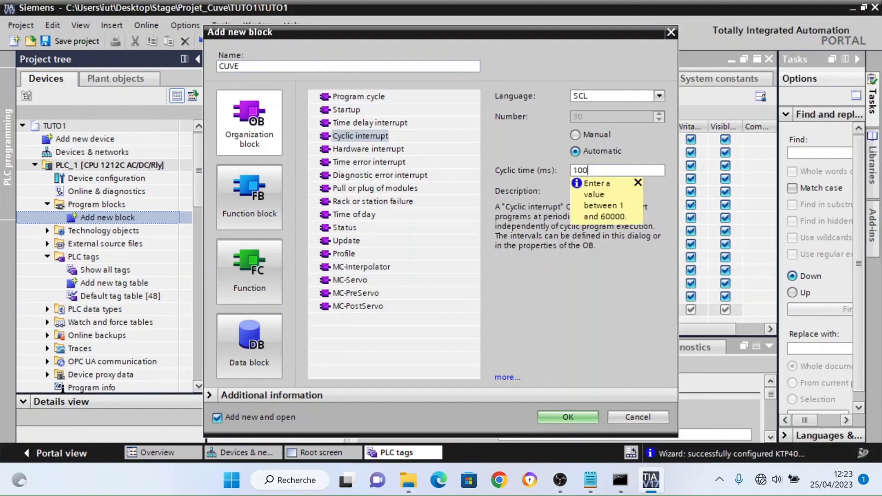
pyautogui.click(596, 97)
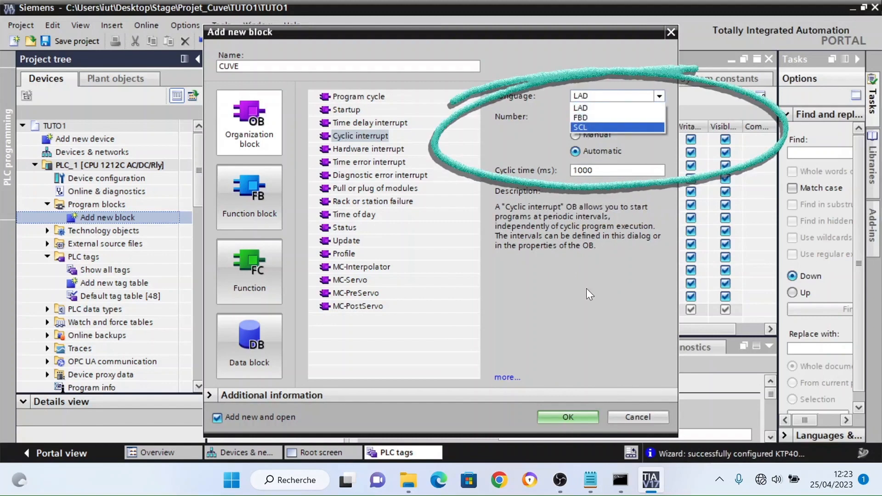
pyautogui.click(579, 128)
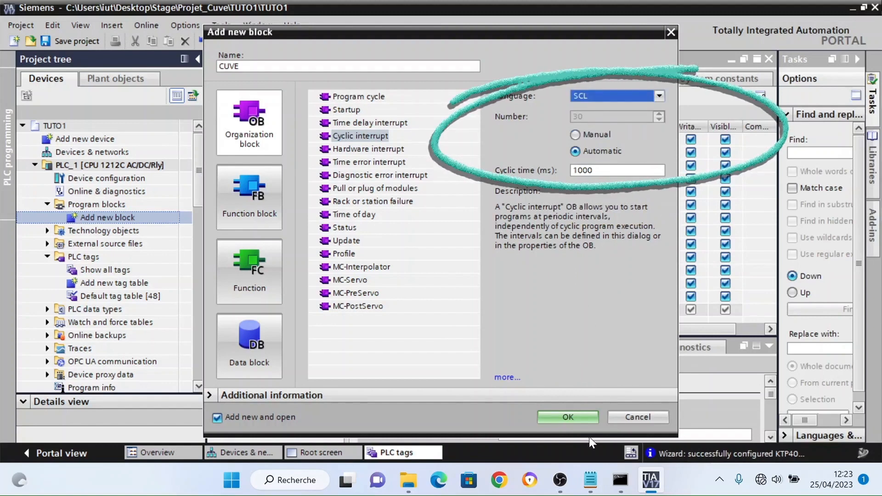
pyautogui.click(580, 417)
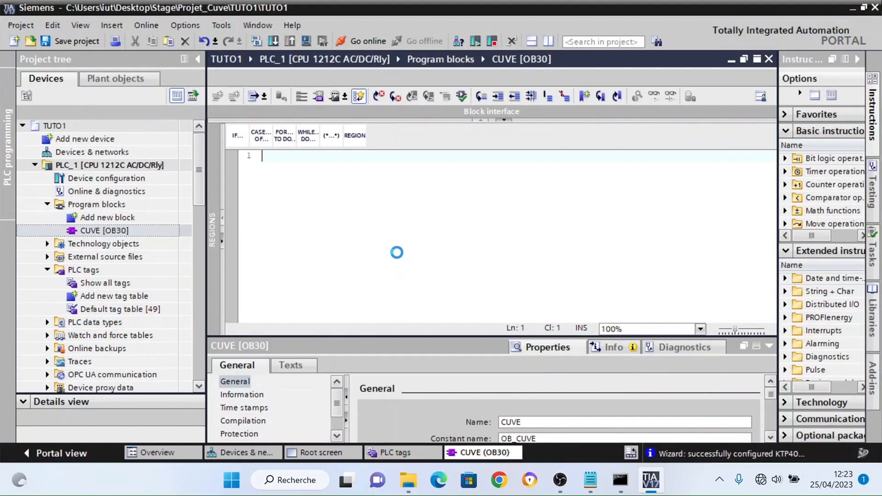
# Paste the copied SCL tank-control code into the CUVE block and look through it
pyautogui.hotkey('ctrl', 'v')
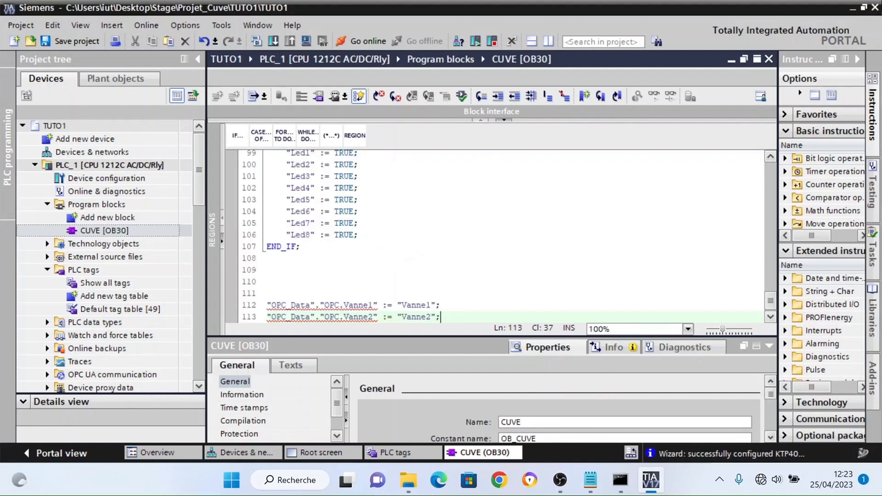
pyautogui.scroll(20, 496, 237)
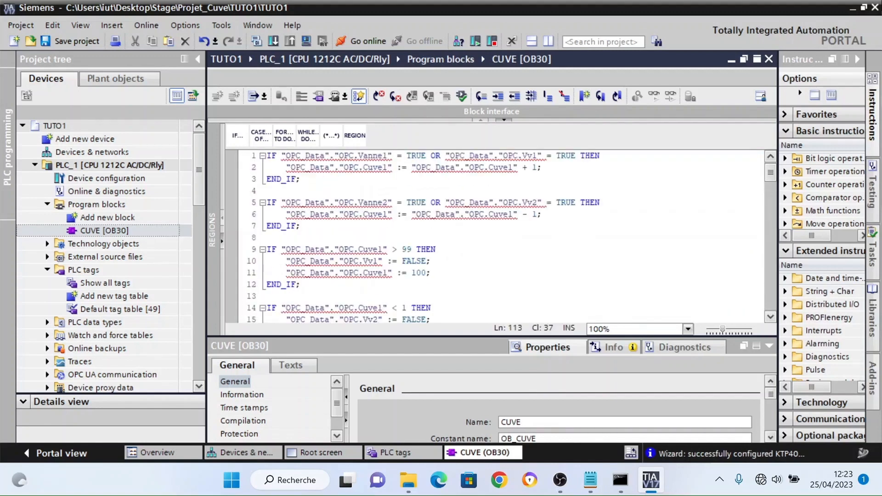
pyautogui.scroll(-14, 496, 236)
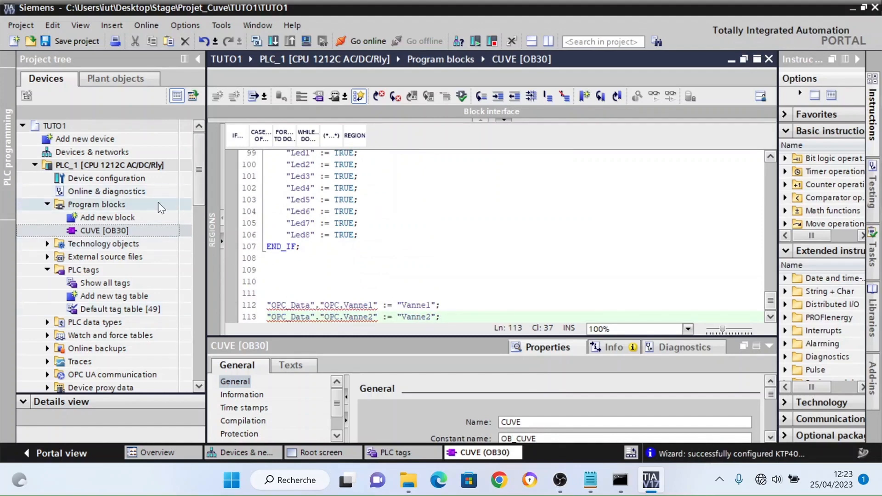
# Activate the OPC UA server in PLC_1's device properties and accept the security note
pyautogui.click(110, 152)
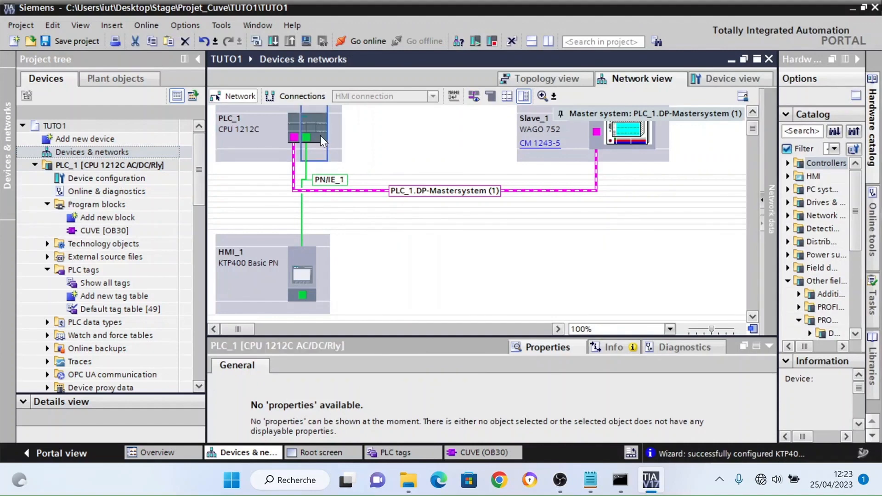
pyautogui.click(321, 135)
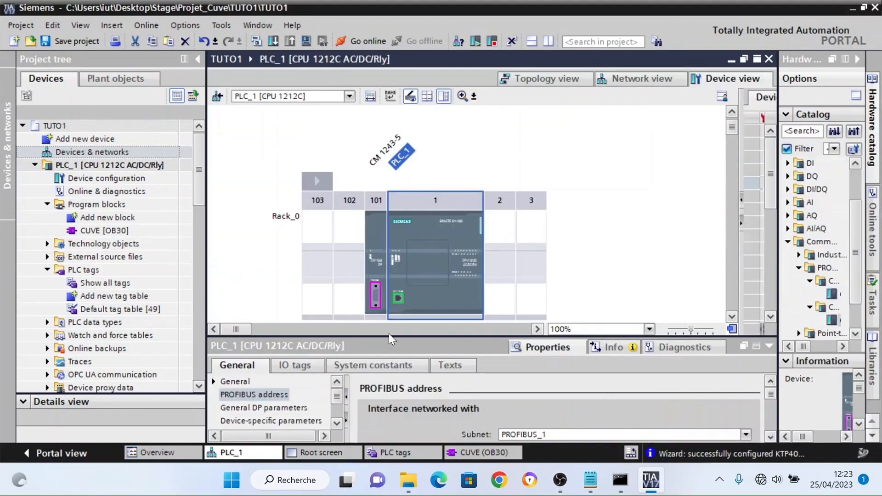
pyautogui.moveTo(398, 296); pyautogui.dragTo(398, 226)
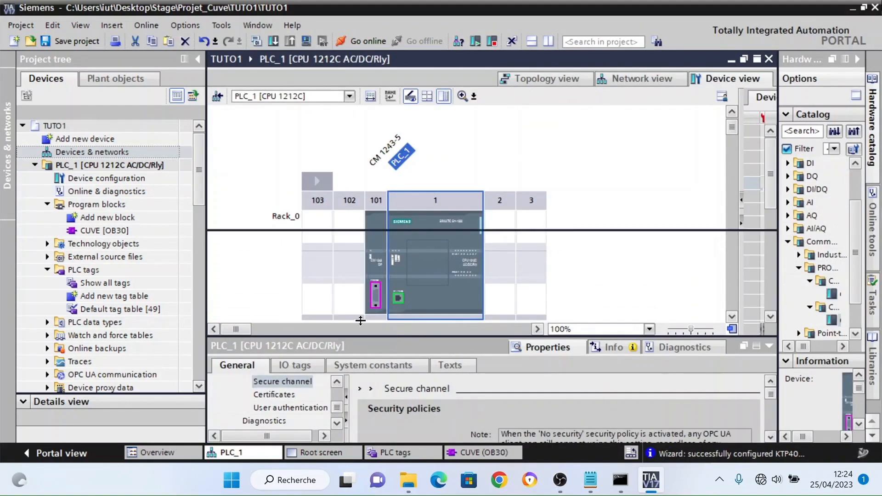
pyautogui.moveTo(337, 392); pyautogui.dragTo(337, 377)
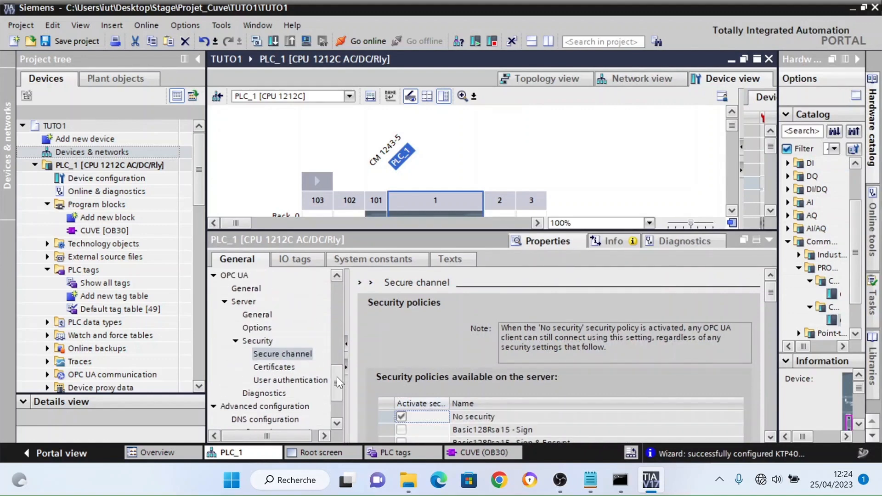
pyautogui.click(246, 289)
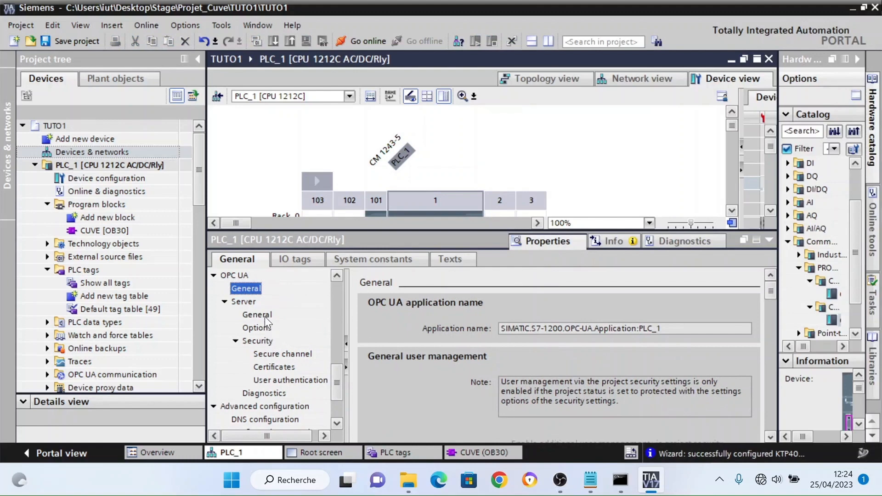
pyautogui.click(258, 315)
pyautogui.click(503, 326)
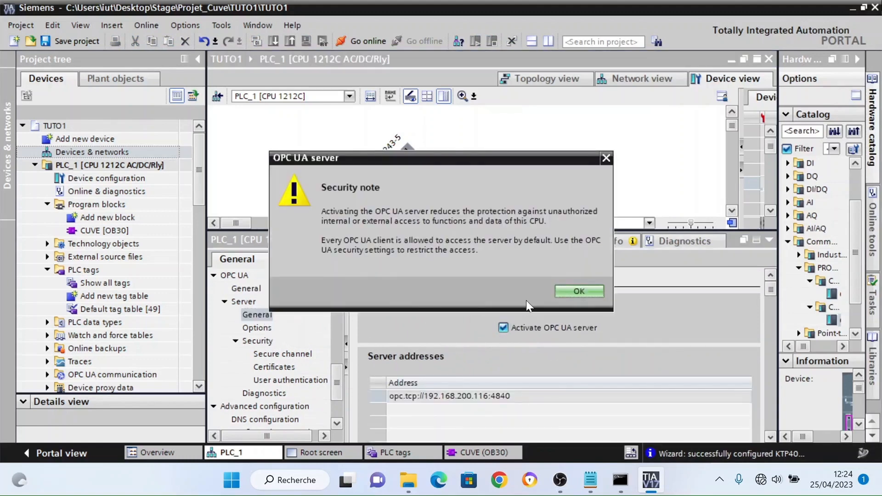
pyautogui.click(583, 298)
# Create a new OPC UA server certificate for PLC_1, keeping the suggested certificate parameters
pyautogui.scroll(-1, 276, 327)
pyautogui.click(272, 328)
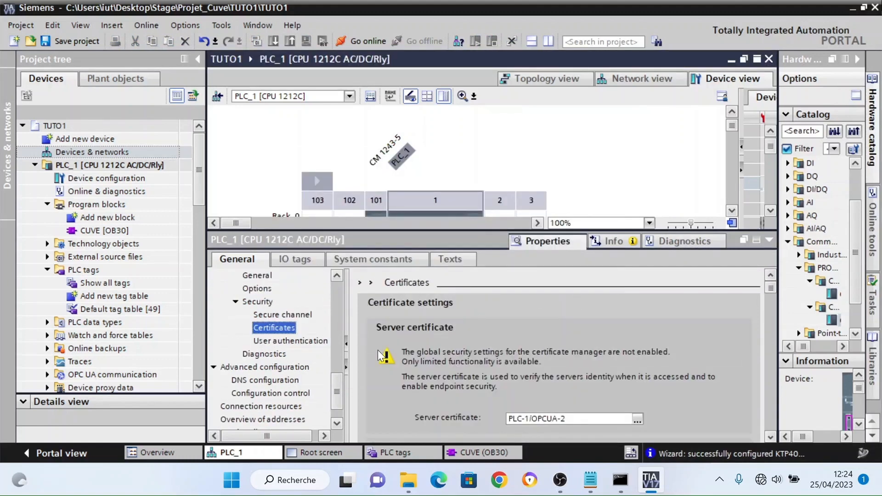
pyautogui.click(638, 419)
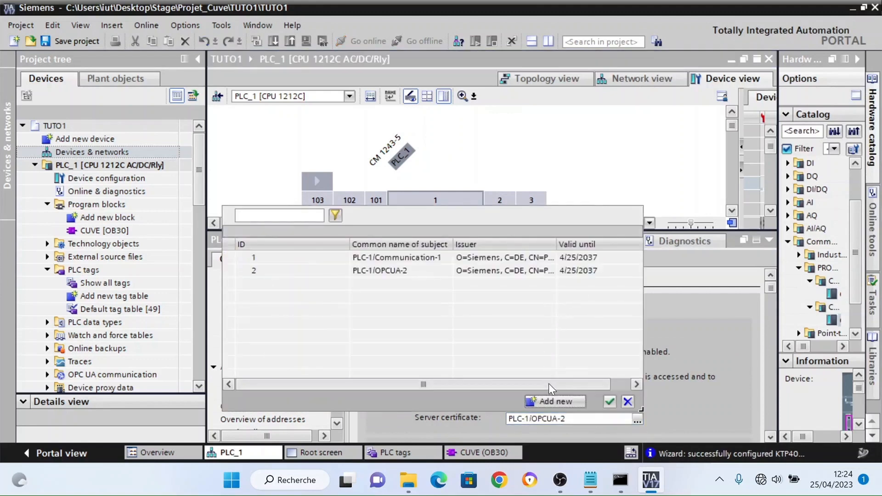
pyautogui.click(553, 402)
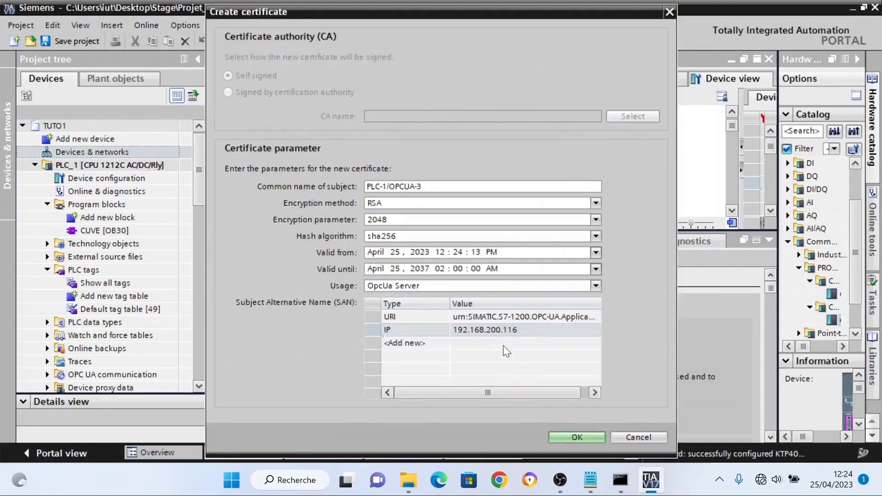
pyautogui.click(577, 436)
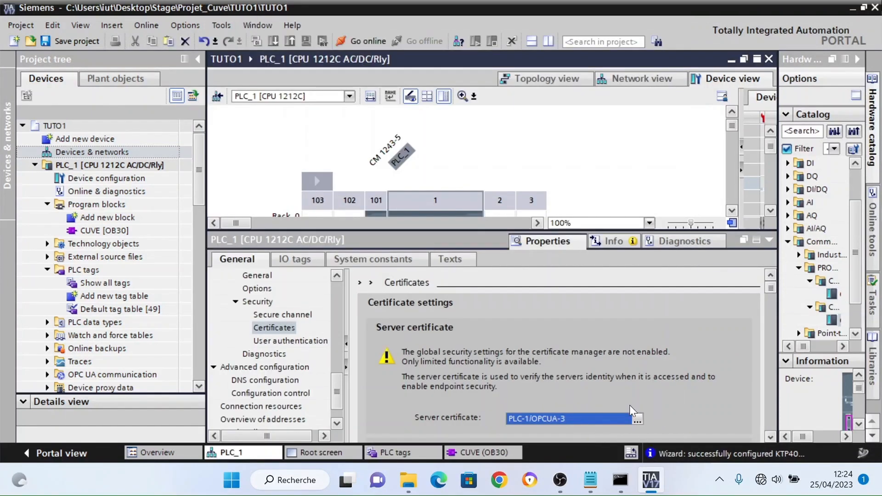
# Review the OPC UA user authentication settings and set the purchased runtime license type to SIMATIC OPC UA S7-1200 basic
pyautogui.click(296, 343)
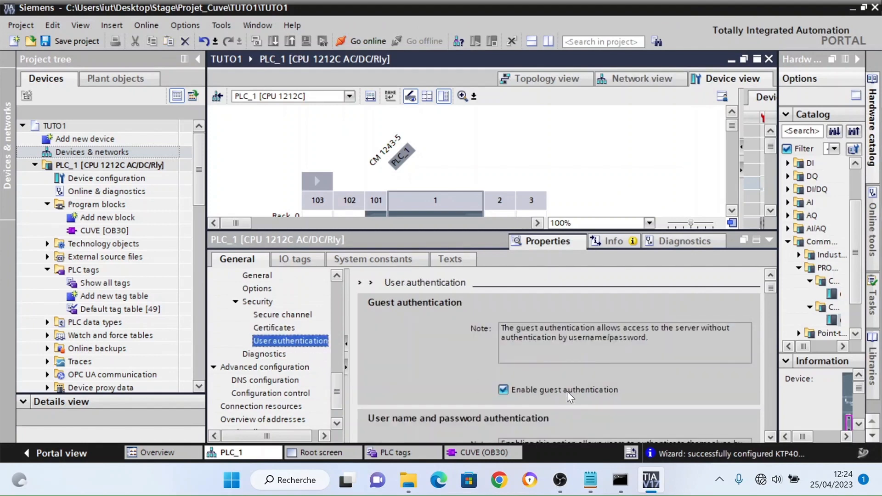
pyautogui.scroll(-4, 568, 396)
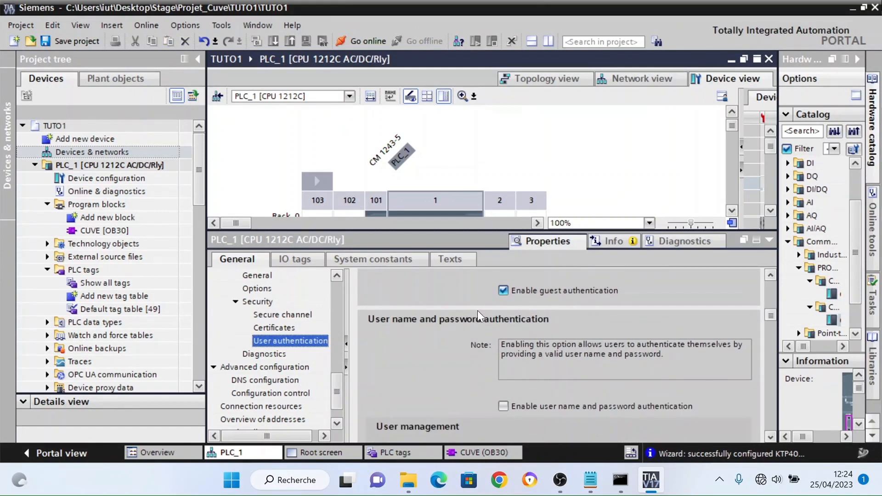
pyautogui.scroll(-3, 478, 311)
pyautogui.moveTo(334, 386); pyautogui.dragTo(330, 394)
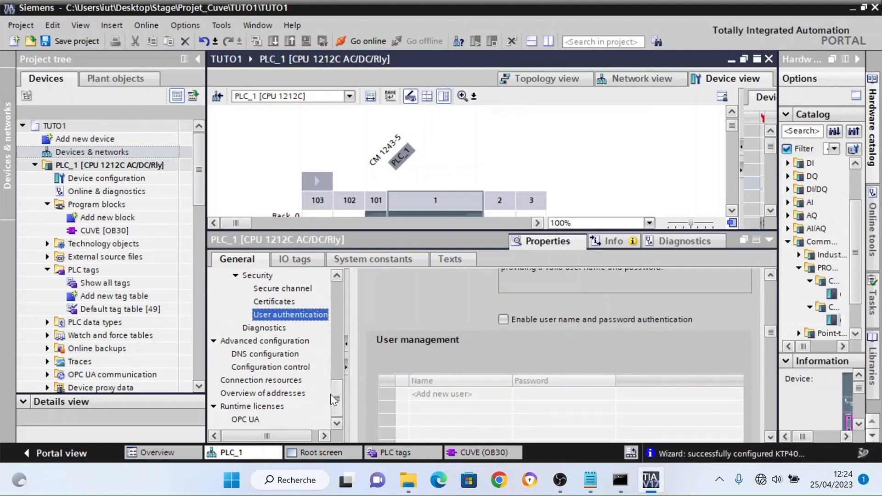
pyautogui.click(248, 418)
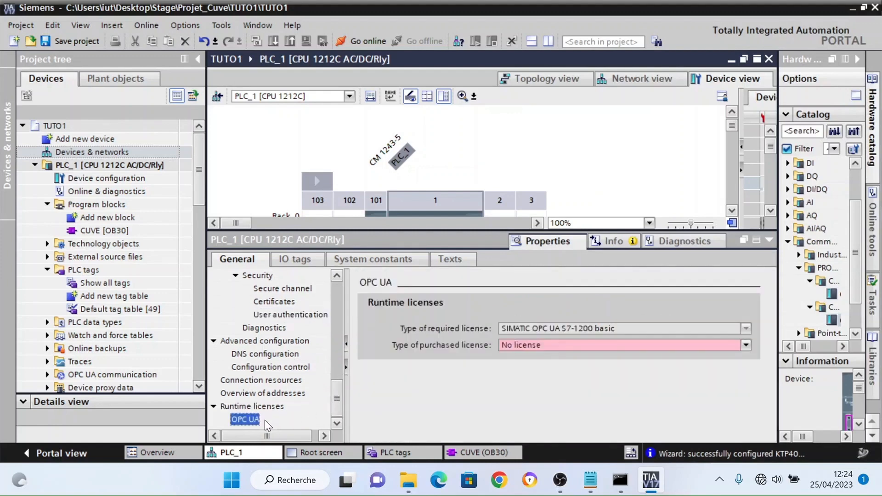
pyautogui.click(583, 345)
pyautogui.click(540, 368)
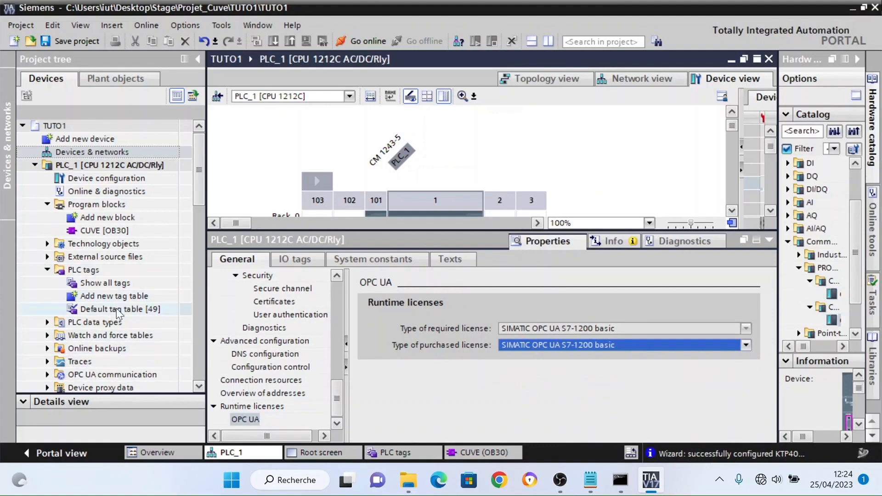
# Add a new OPC UA server interface of type Interface named OPC under PLC_1's OPC UA communication
pyautogui.scroll(-3, 188, 208)
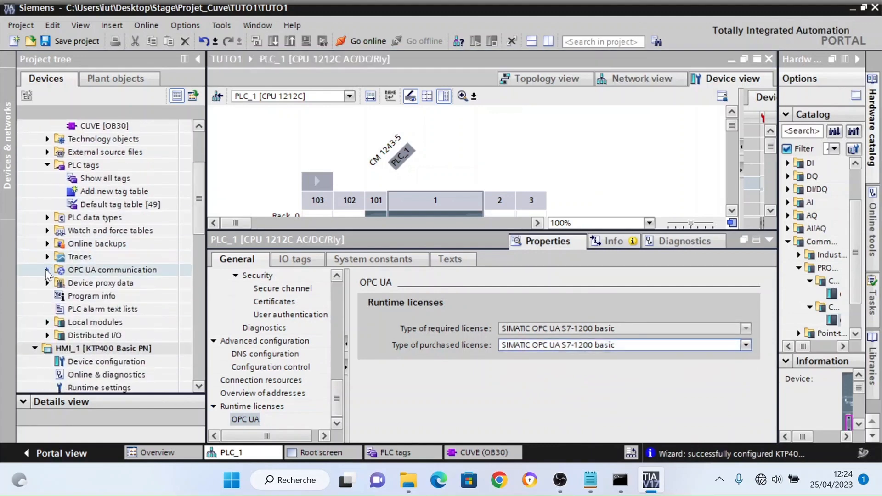
pyautogui.click(47, 269)
pyautogui.click(91, 285)
pyautogui.click(60, 283)
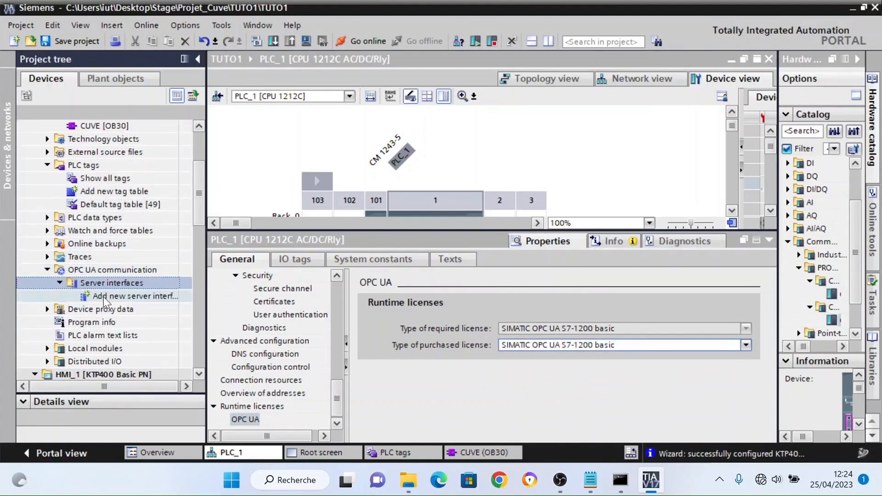
pyautogui.click(104, 296)
pyautogui.doubleClick(113, 298)
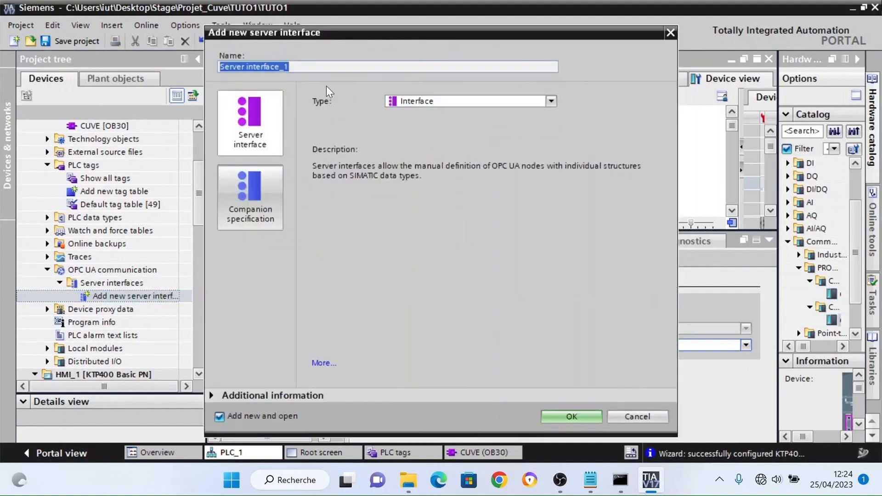
pyautogui.write('opc')
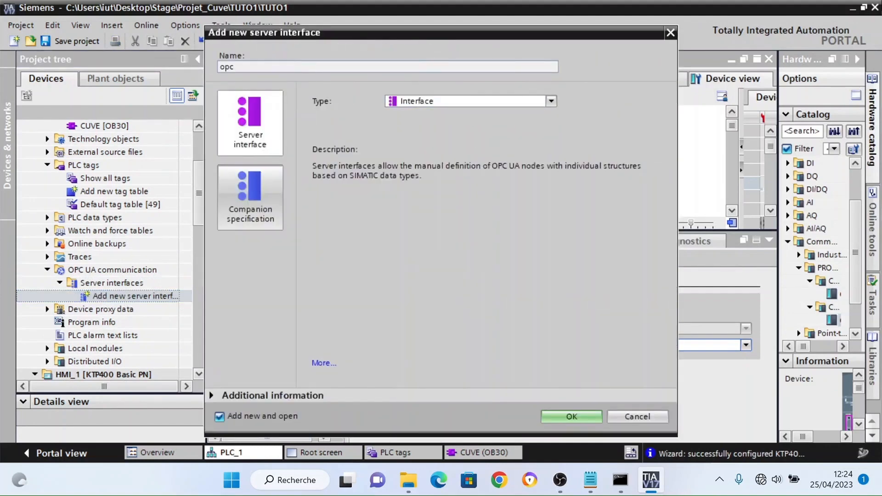
pyautogui.press('BackSpace')
pyautogui.press('BackSpace')
pyautogui.press('BackSpace')
pyautogui.write('OPC')
pyautogui.press('Return')
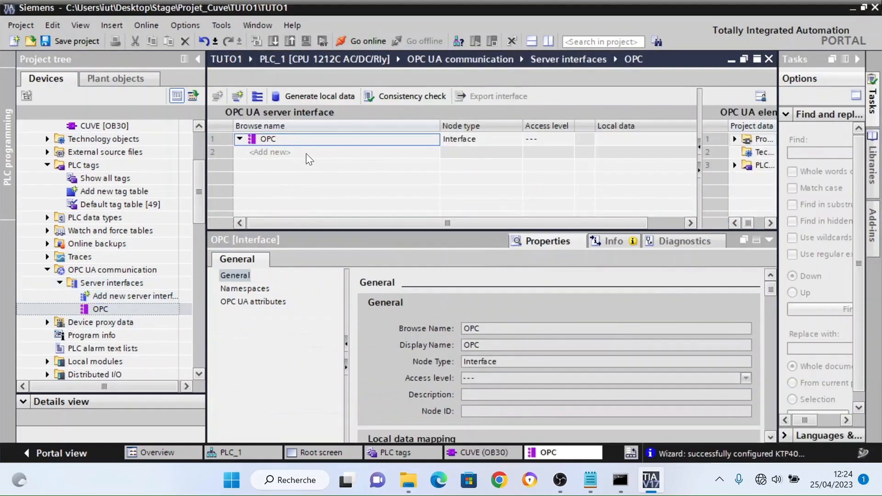
# Add the Bool nodes Vanne1, Vanne2, Vv1 and Vv2 to the OPC server interface
pyautogui.moveTo(416, 229); pyautogui.dragTo(416, 374)
pyautogui.doubleClick(277, 156)
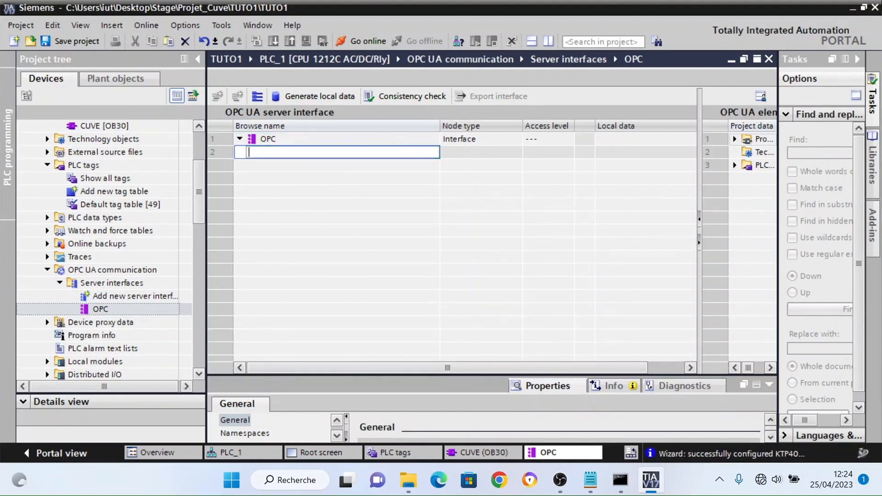
pyautogui.write('Vanne1')
pyautogui.press('Return')
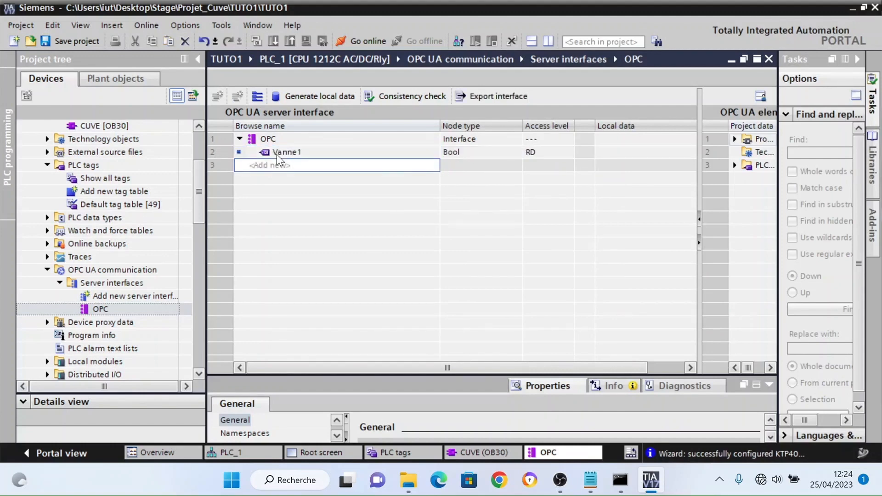
pyautogui.write('Vanne2')
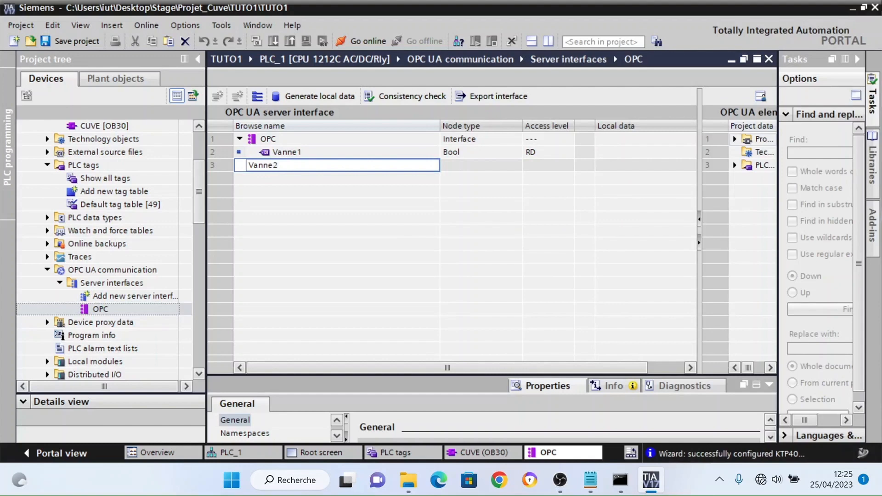
pyautogui.press('Return')
pyautogui.write('Vv1')
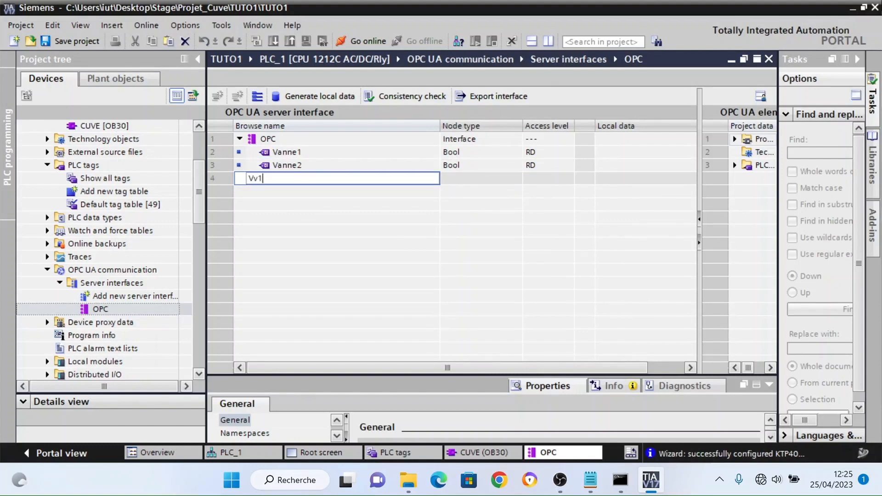
pyautogui.press('Return')
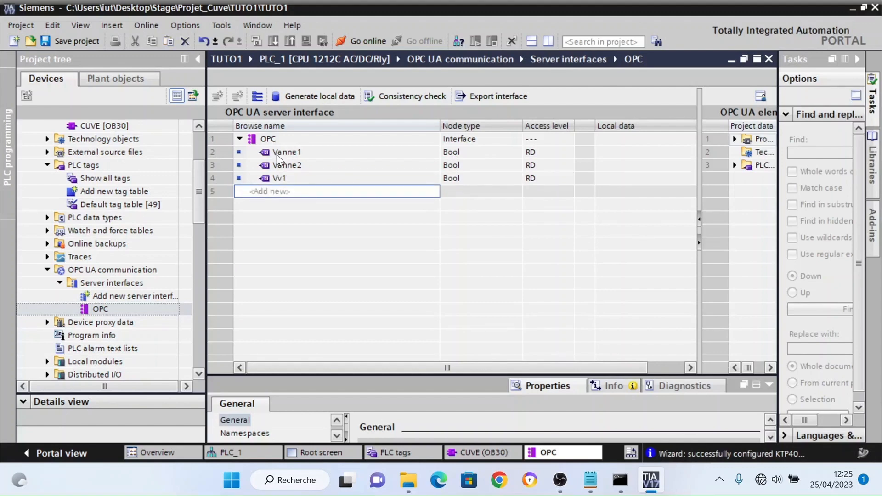
pyautogui.write('Vv2')
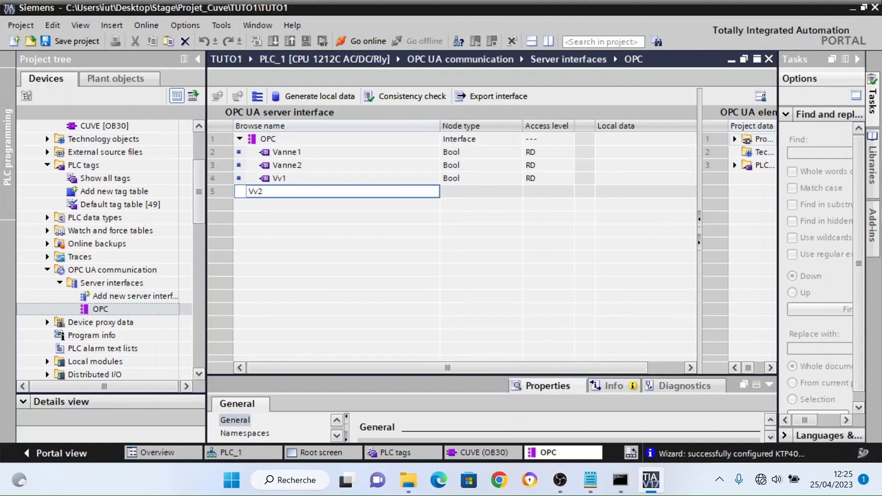
pyautogui.press('Return')
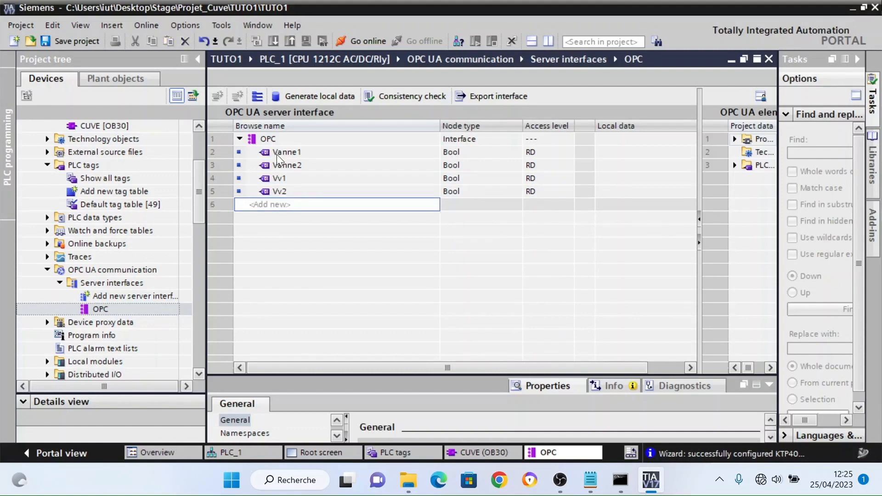
# Add a node named Cuve1 to the OPC interface with node type Int and access level RD/WR
pyautogui.write('Cuve1')
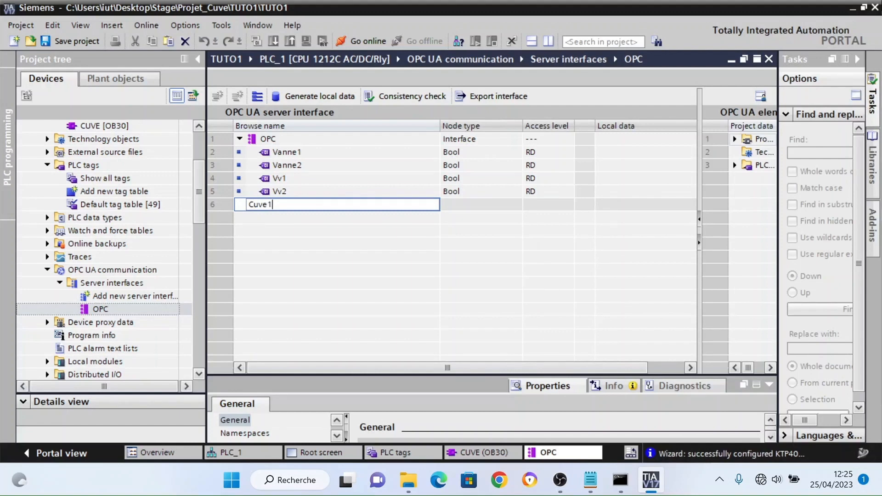
pyautogui.press('Return')
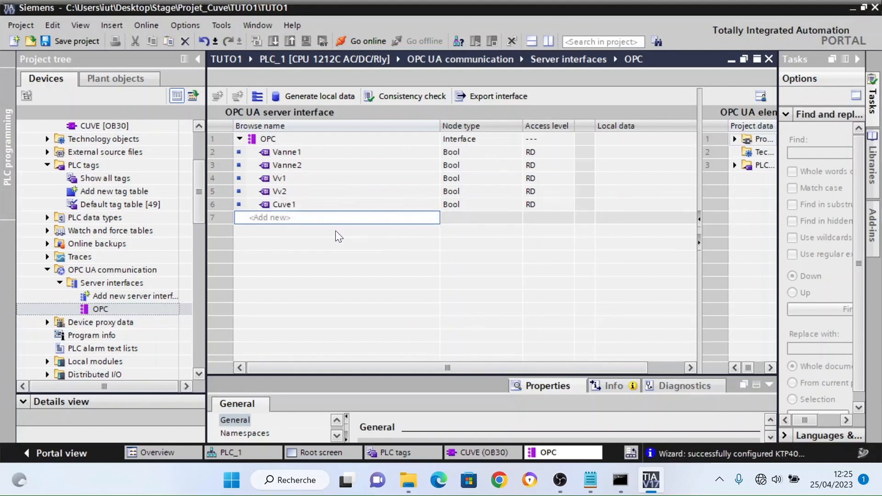
pyautogui.doubleClick(470, 207)
pyautogui.write('Int')
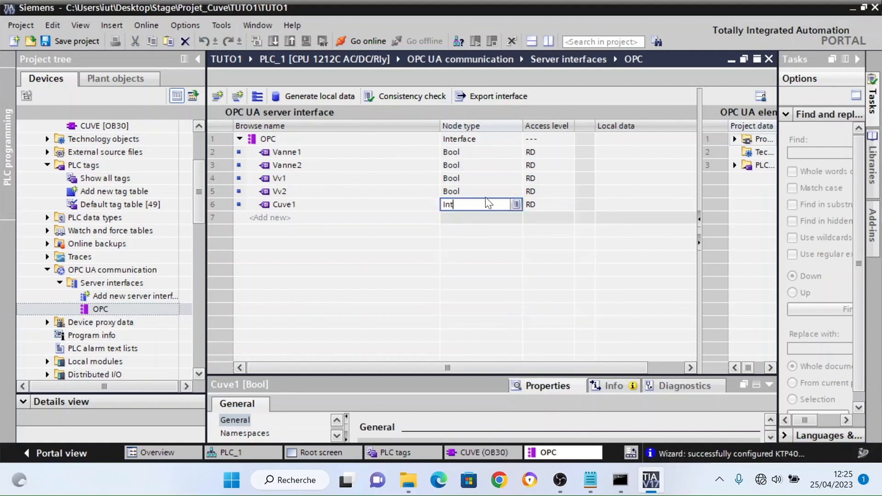
pyautogui.click(565, 208)
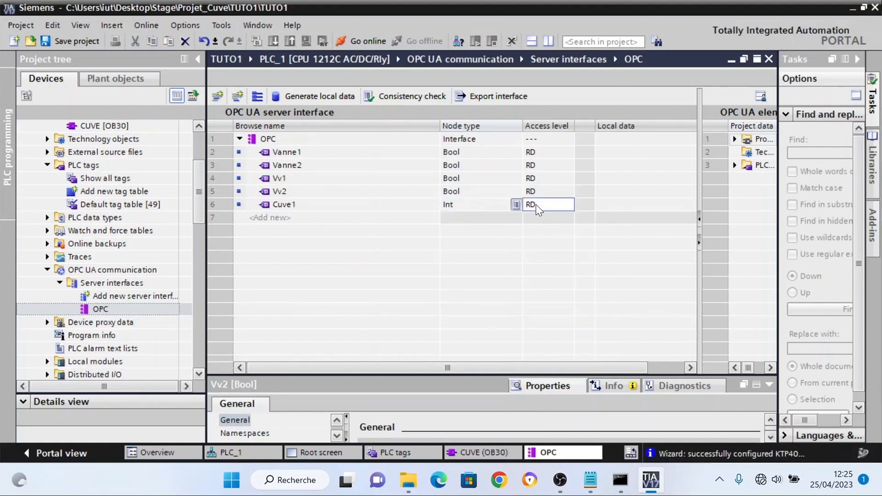
pyautogui.click(570, 206)
pyautogui.click(569, 205)
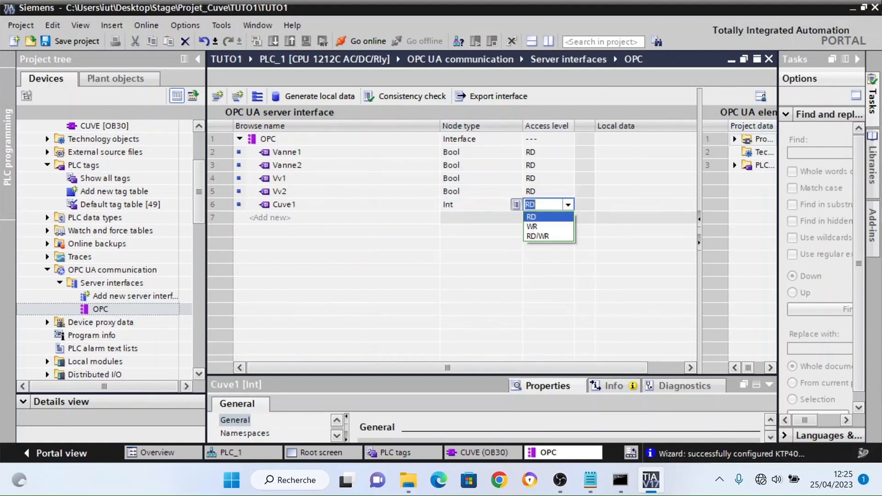
pyautogui.click(551, 236)
# Set the access level of the Vv2, Vv1, Vanne2 and Vanne1 nodes to RD/WR
pyautogui.click(546, 191)
pyautogui.click(568, 191)
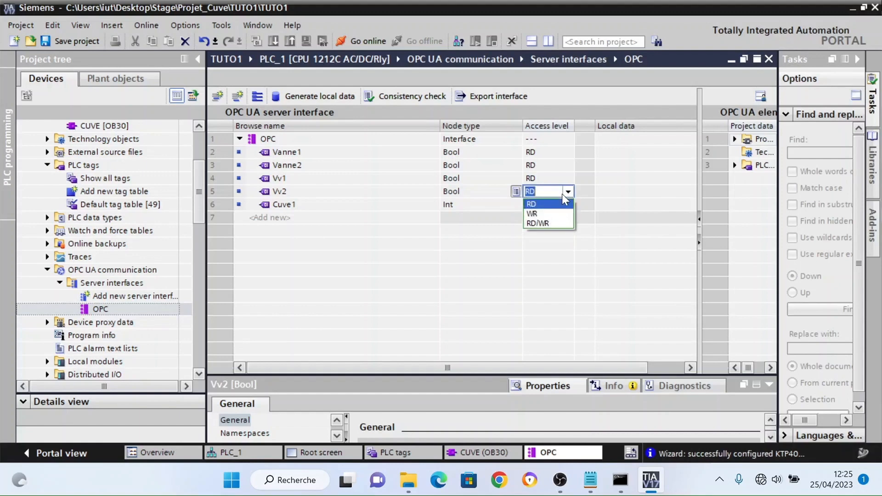
pyautogui.click(548, 222)
pyautogui.click(547, 178)
pyautogui.click(568, 178)
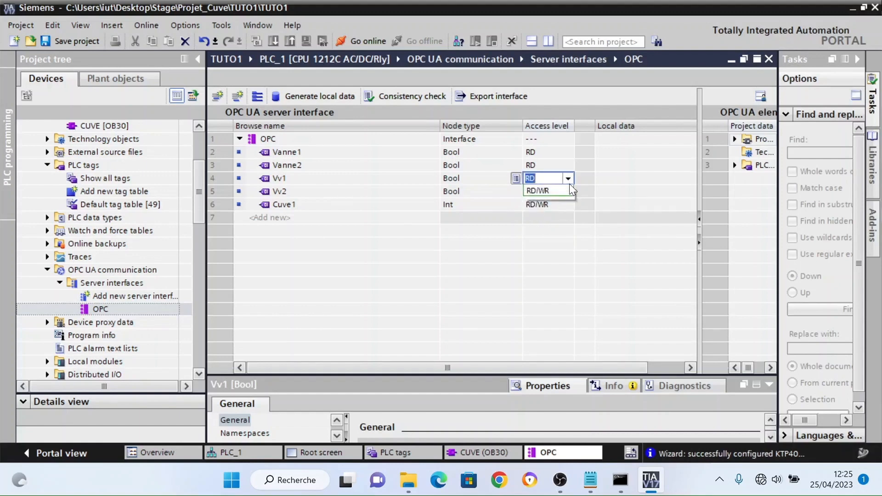
pyautogui.click(556, 198)
pyautogui.click(569, 166)
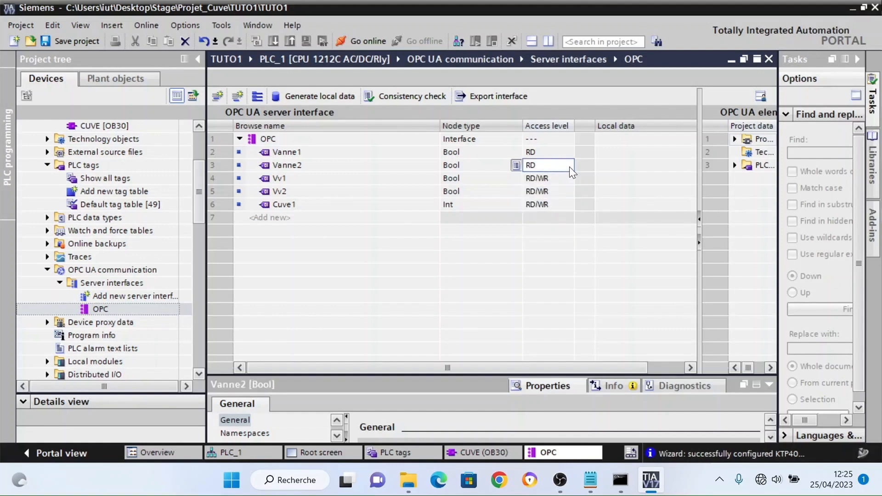
pyautogui.click(569, 166)
pyautogui.click(556, 185)
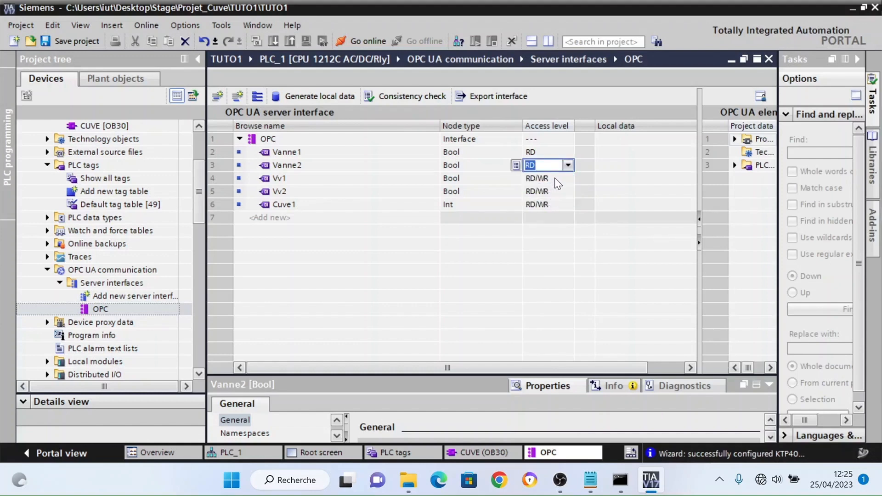
pyautogui.click(557, 155)
pyautogui.click(568, 156)
pyautogui.click(561, 184)
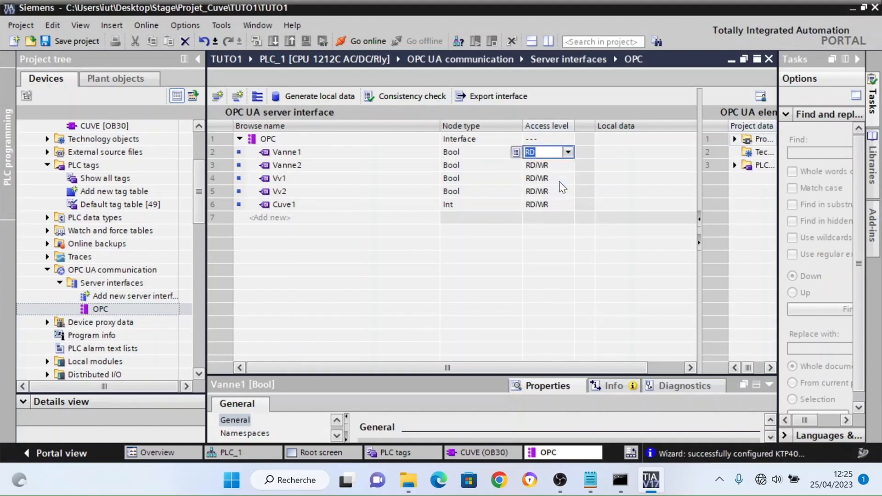
# Generate local data for the OPC interface and all its subnodes in a new general DB
pyautogui.rightClick(614, 140)
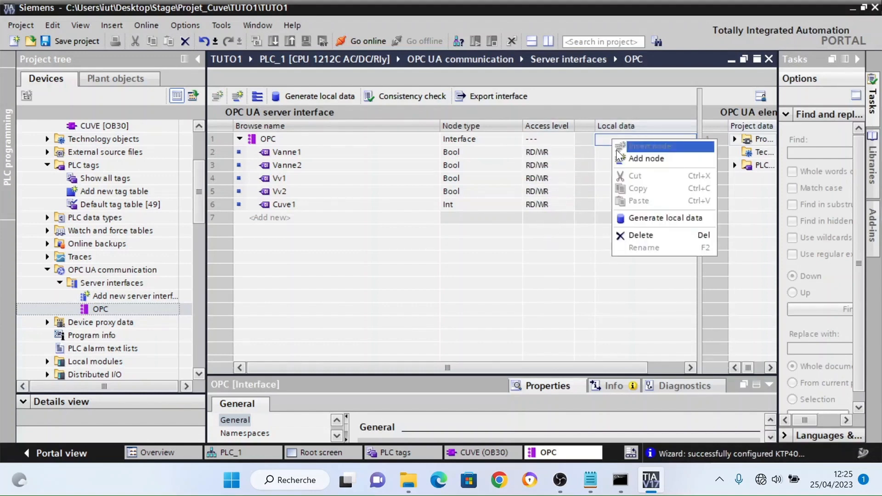
pyautogui.click(641, 225)
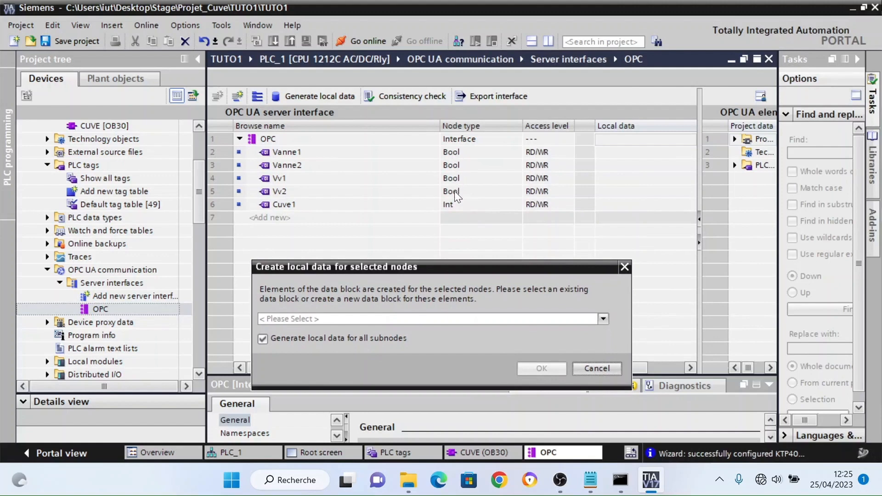
pyautogui.click(603, 318)
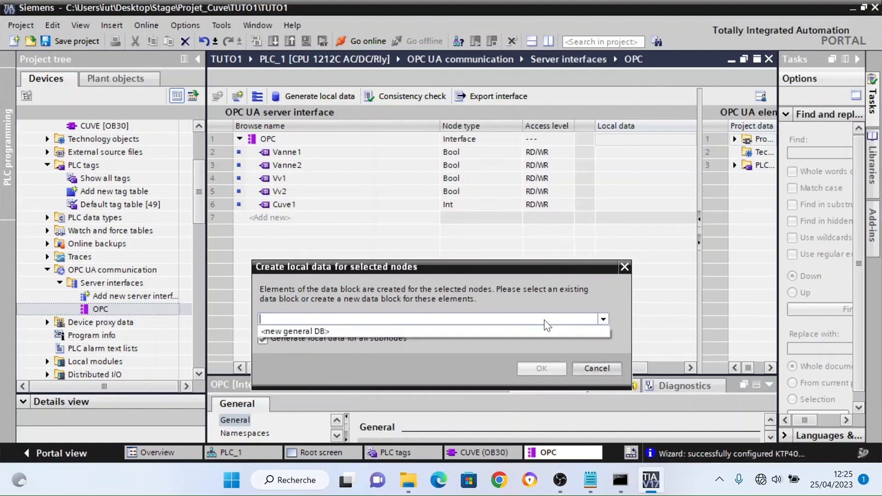
pyautogui.click(459, 333)
pyautogui.click(539, 368)
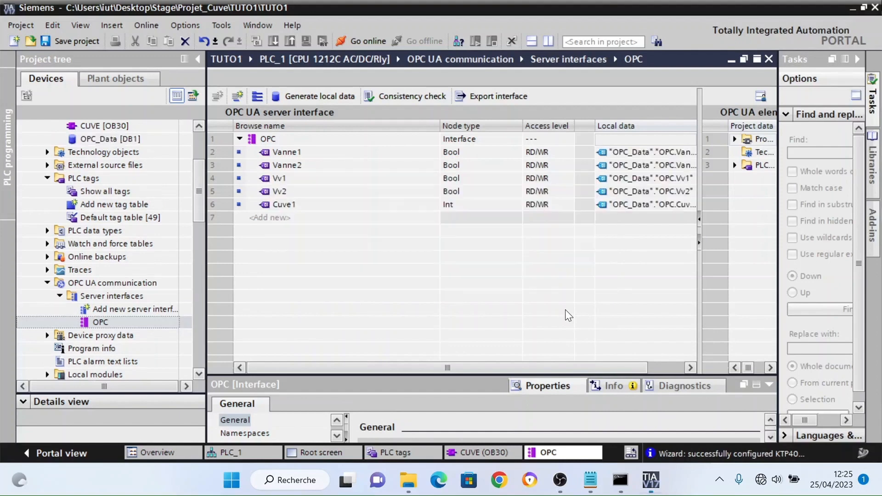
# Examine the variables in OPC_Data [DB1] and their use in the SCL code of CUVE [OB30]
pyautogui.scroll(3, 196, 202)
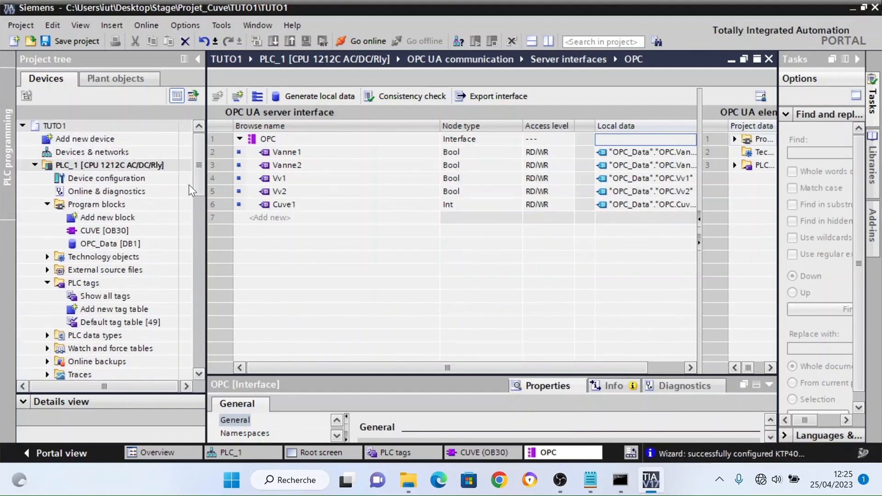
pyautogui.doubleClick(109, 247)
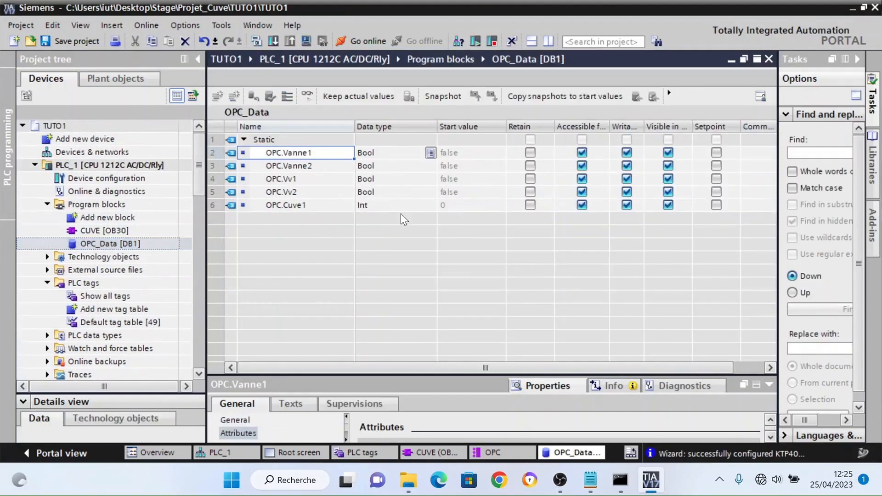
pyautogui.doubleClick(99, 231)
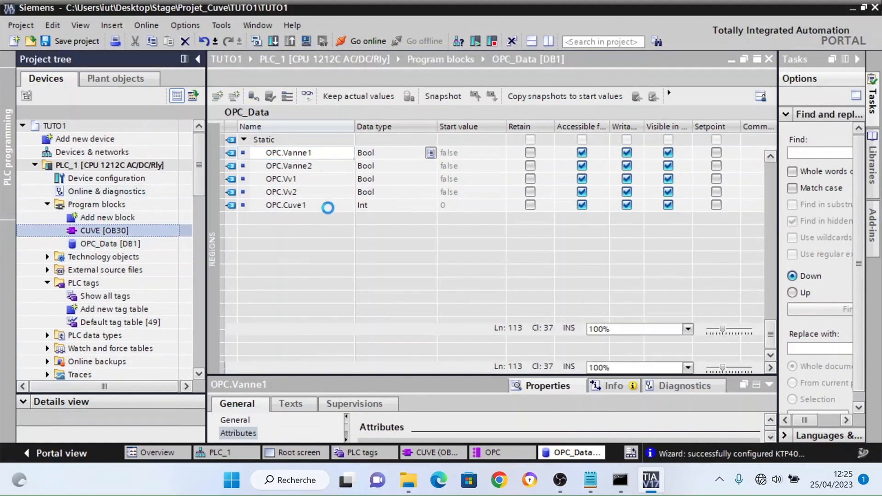
pyautogui.scroll(20, 496, 255)
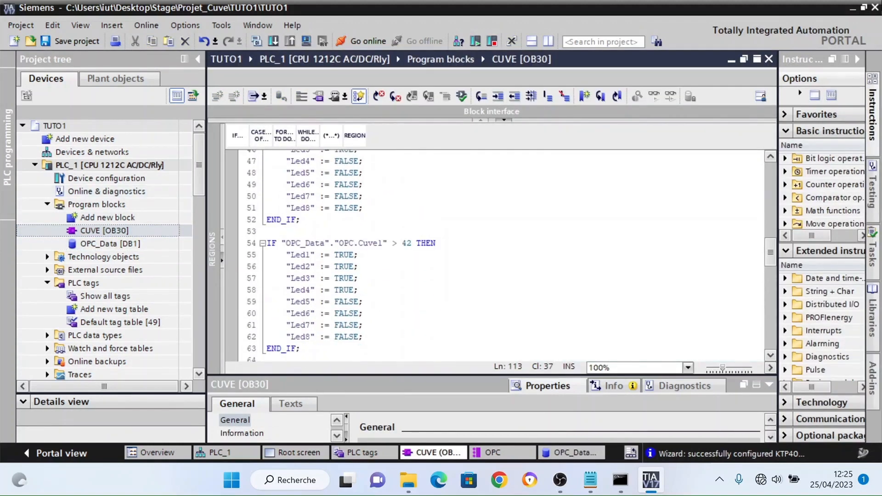
pyautogui.scroll(4, 496, 255)
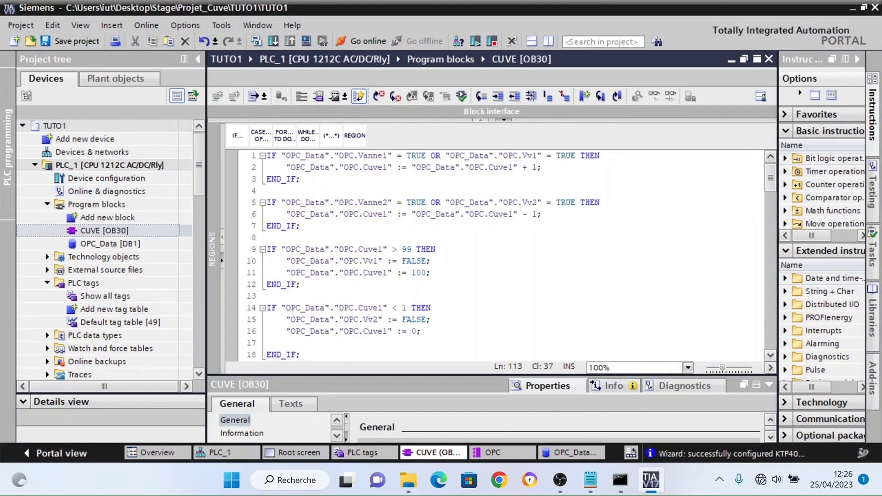
pyautogui.scroll(-9, 496, 255)
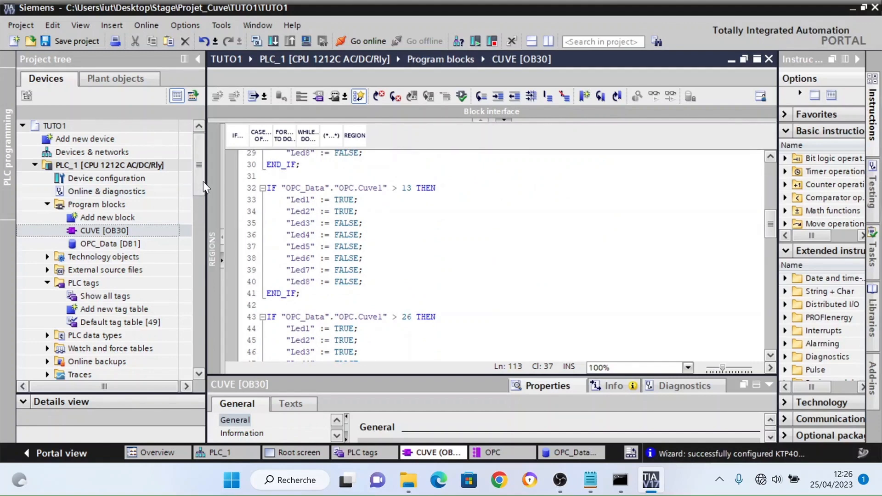
# In HMI_1's Screen0, place a bar element on the right half and delete the central Screen0 text
pyautogui.moveTo(203, 181); pyautogui.dragTo(197, 245)
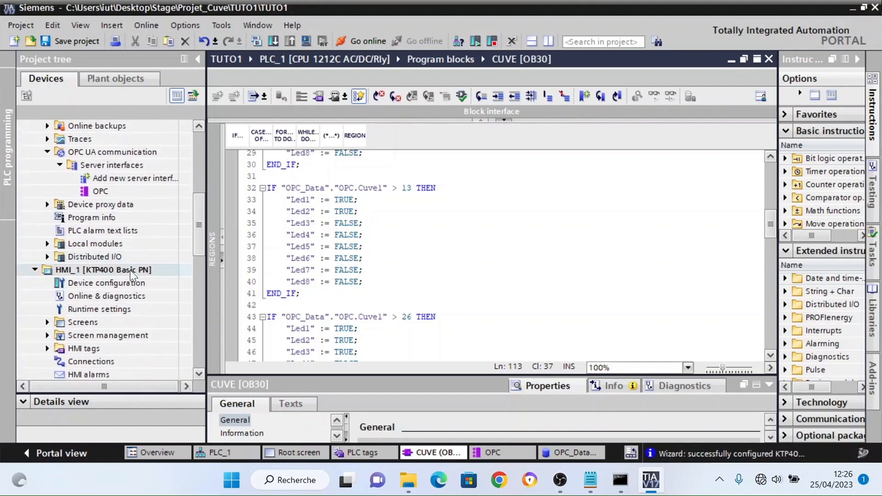
pyautogui.click(48, 323)
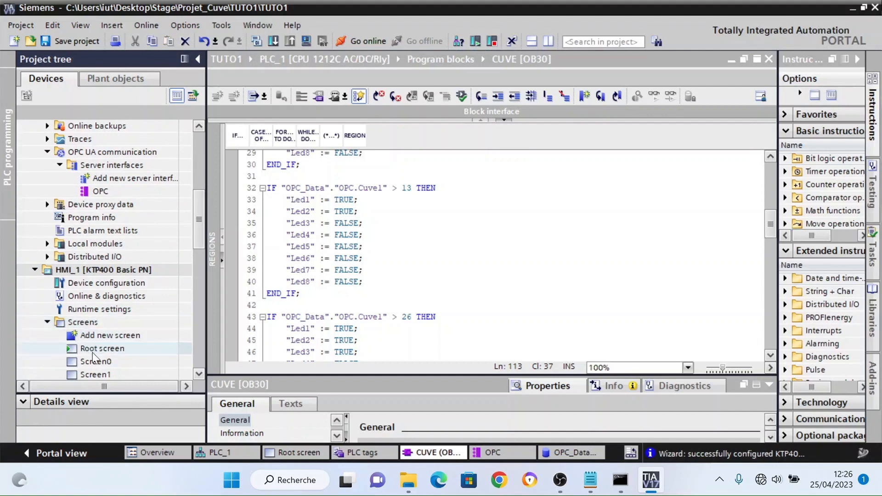
pyautogui.doubleClick(184, 361)
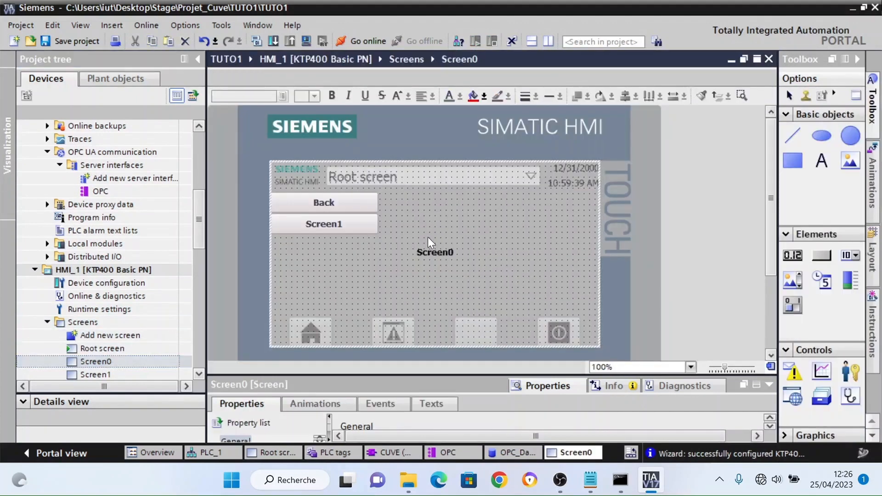
pyautogui.click(851, 282)
pyautogui.moveTo(763, 287); pyautogui.dragTo(506, 263)
pyautogui.click(488, 268)
pyautogui.click(456, 252)
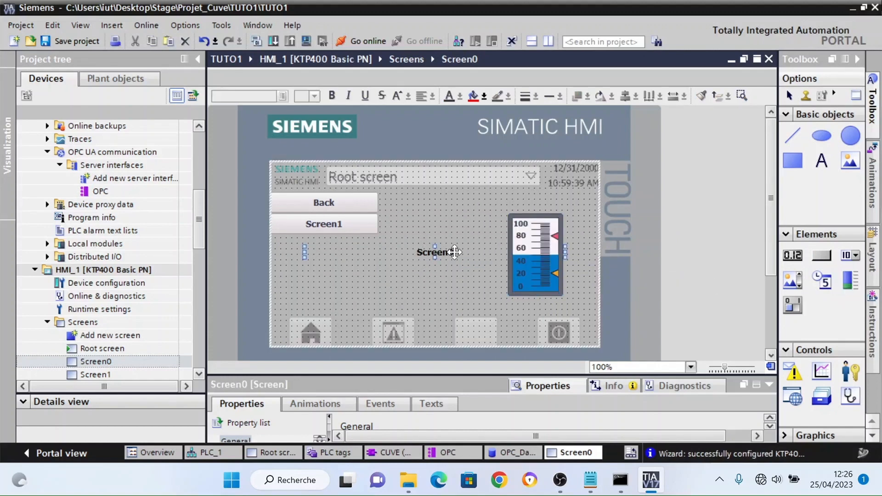
pyautogui.press('Delete')
# Assign OPC.Cuve1 from OPC_Data [DB1] as the process tag of the bar on Screen0
pyautogui.click(523, 250)
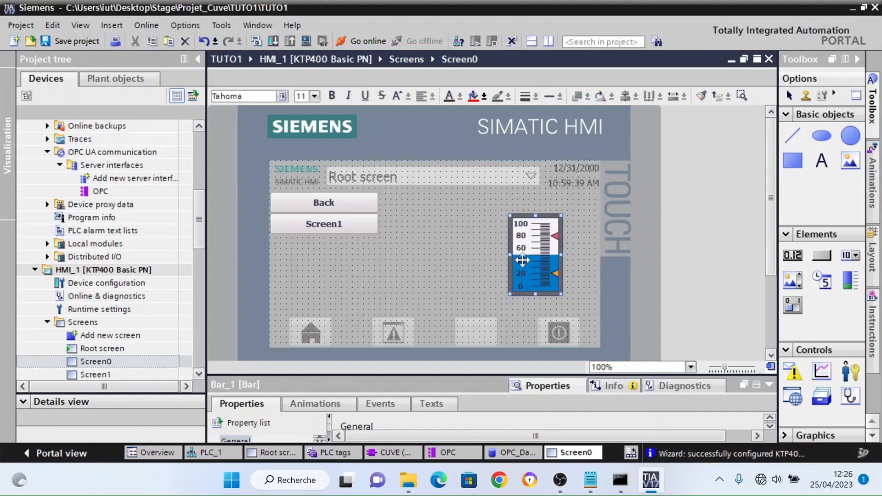
pyautogui.moveTo(499, 375); pyautogui.dragTo(500, 298)
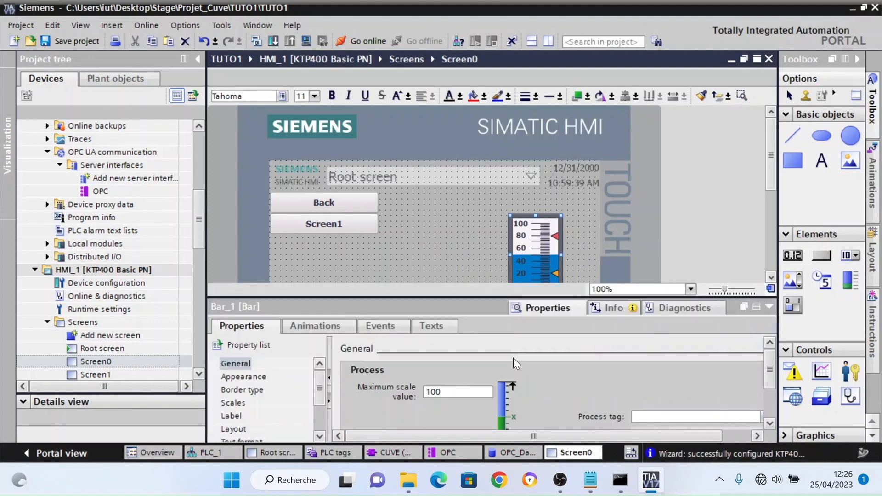
pyautogui.click(631, 418)
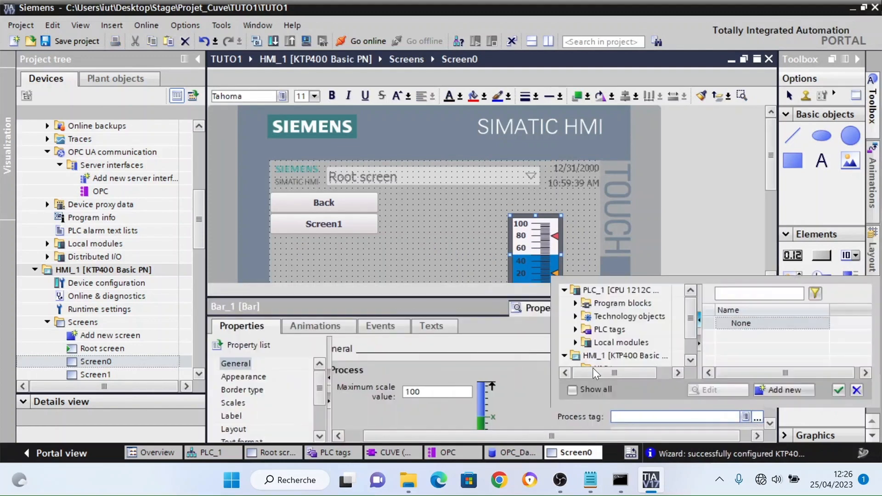
pyautogui.click(757, 417)
pyautogui.click(618, 316)
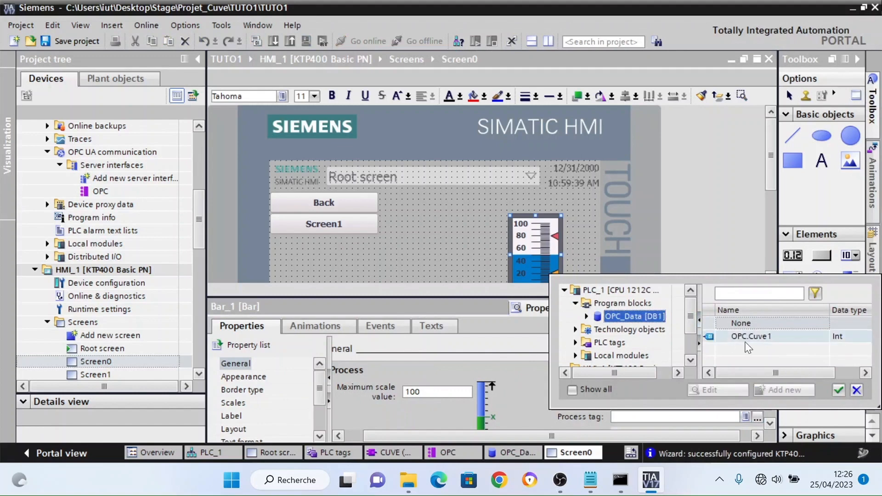
pyautogui.click(749, 337)
pyautogui.doubleClick(747, 340)
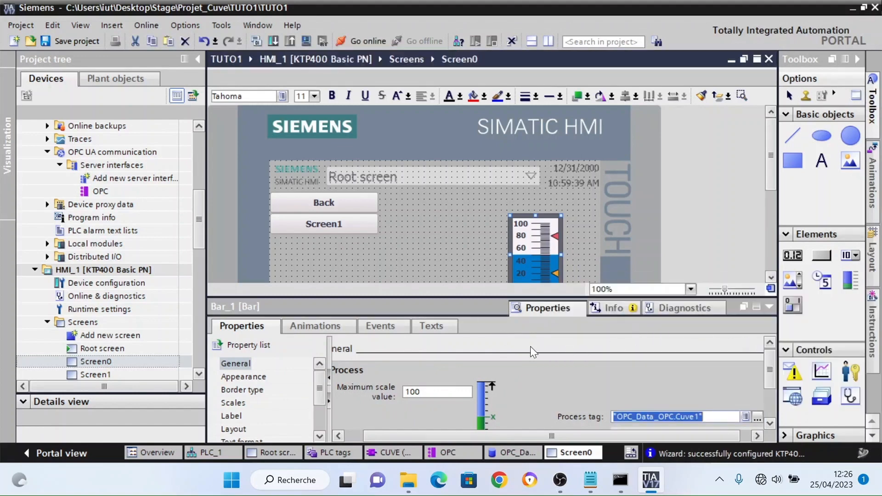
pyautogui.moveTo(535, 298); pyautogui.dragTo(535, 363)
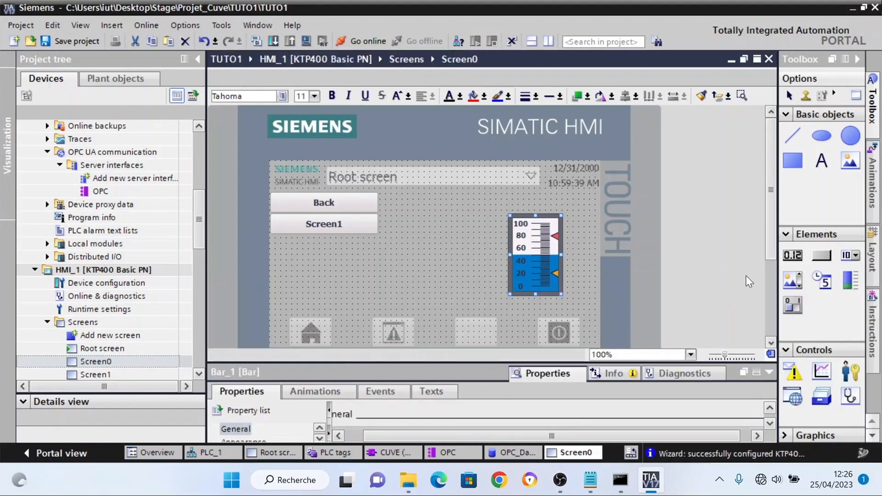
# Place a button below the Screen1 button and add the InvertBit function to its Press event
pyautogui.moveTo(821, 255); pyautogui.dragTo(340, 263)
pyautogui.click(352, 285)
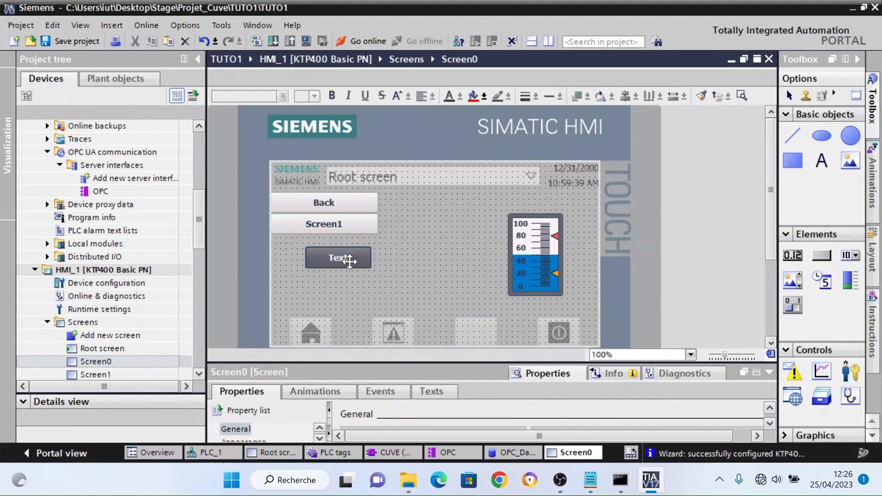
pyautogui.click(349, 260)
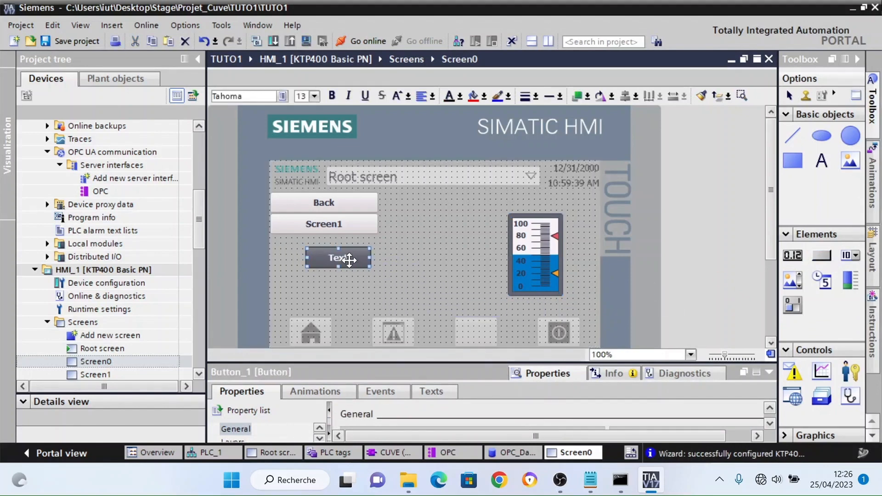
pyautogui.click(374, 391)
pyautogui.moveTo(409, 364); pyautogui.dragTo(409, 301)
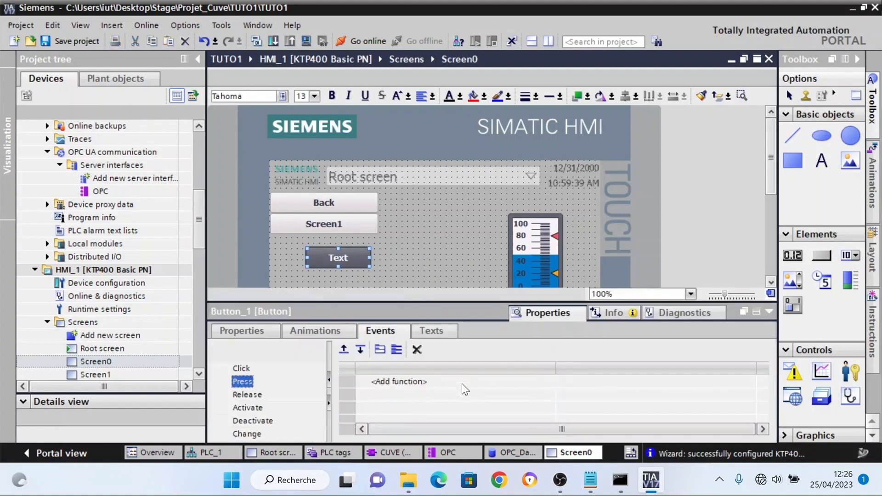
pyautogui.click(435, 388)
pyautogui.click(385, 282)
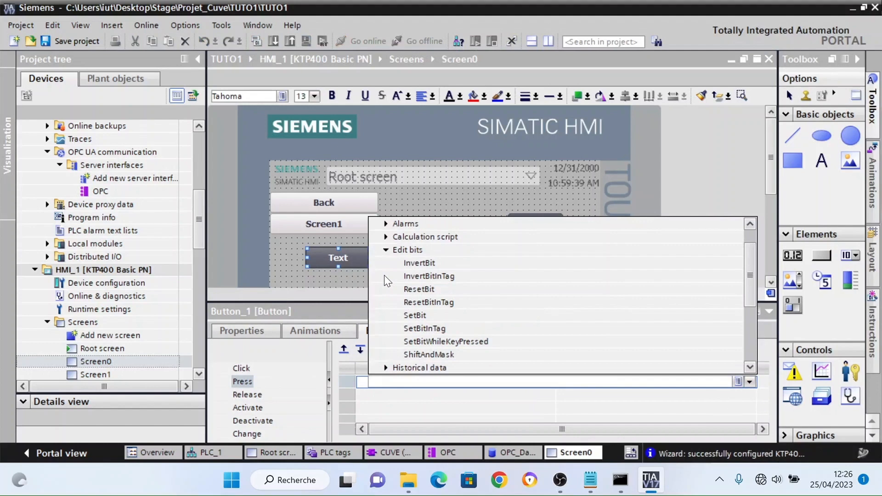
pyautogui.click(418, 265)
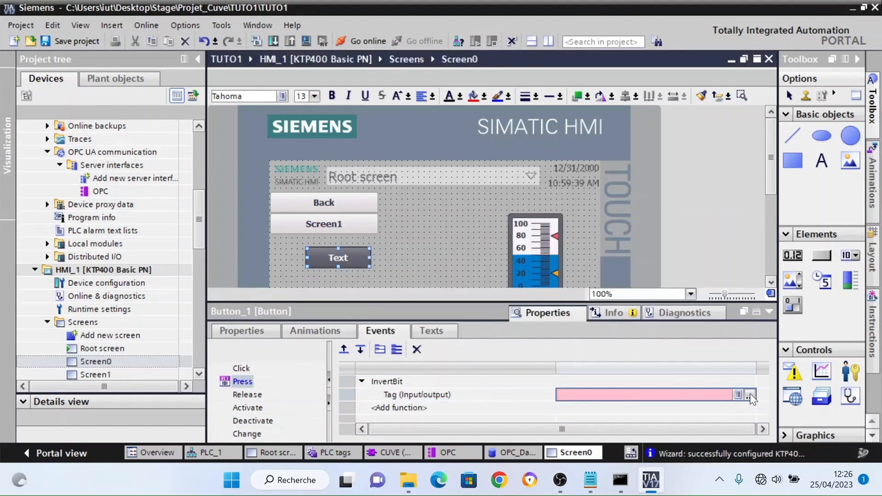
# Assign the PLC tag Vanne1 from the default tag table to the button's InvertBit function
pyautogui.click(750, 395)
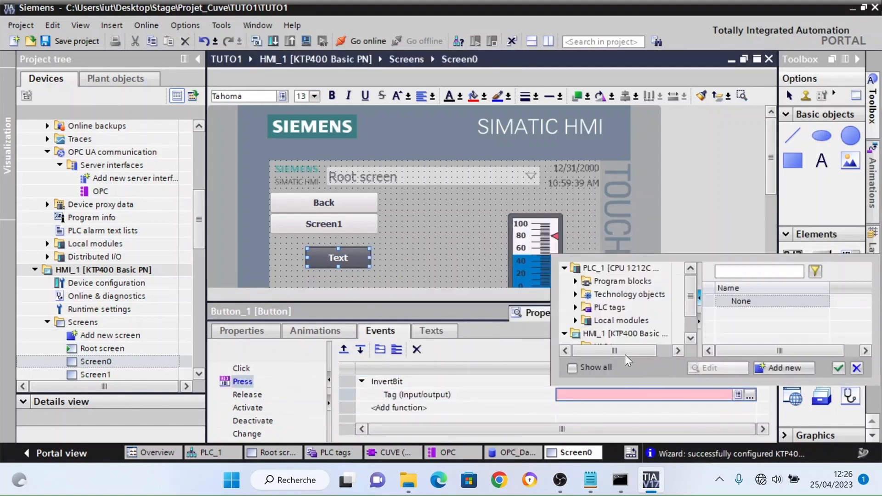
pyautogui.click(571, 281)
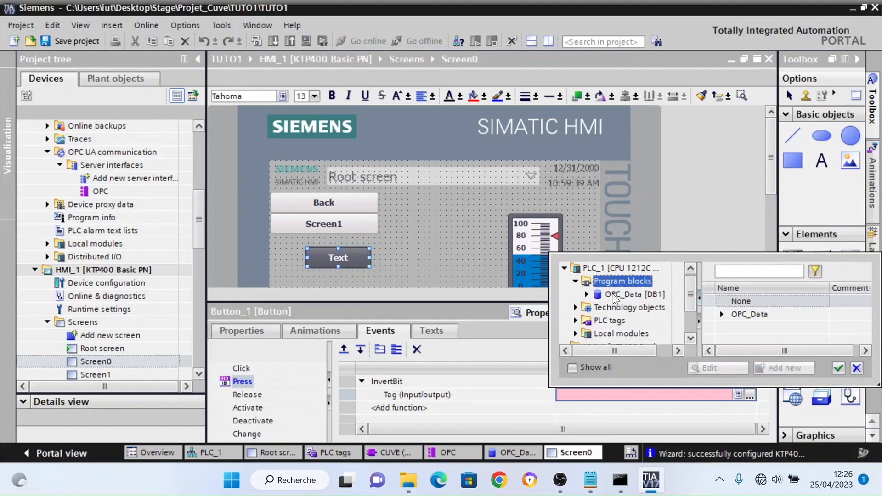
pyautogui.click(610, 295)
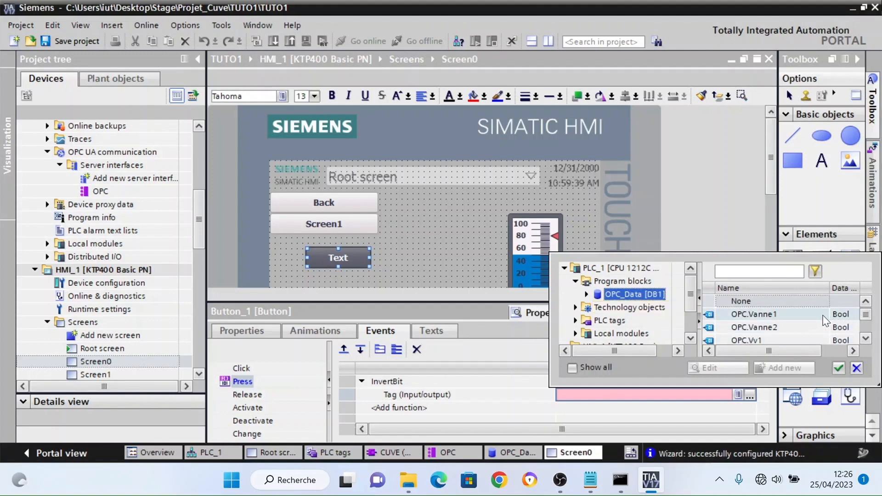
pyautogui.click(575, 320)
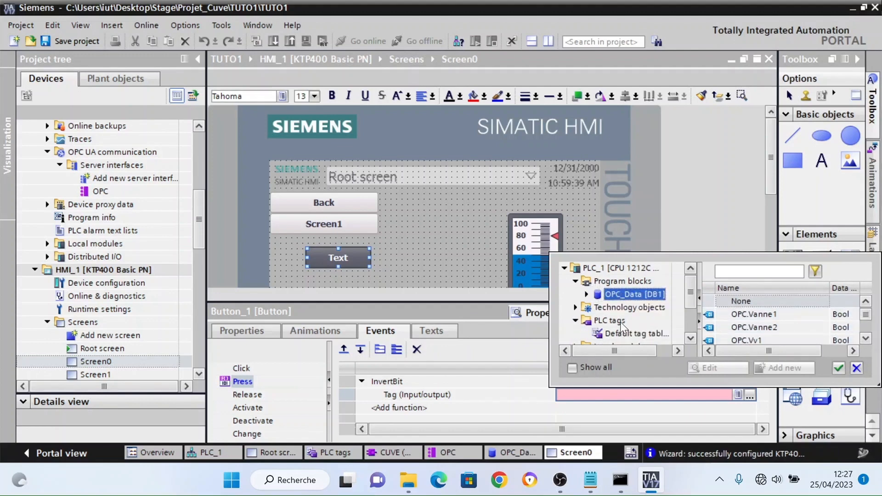
pyautogui.click(633, 333)
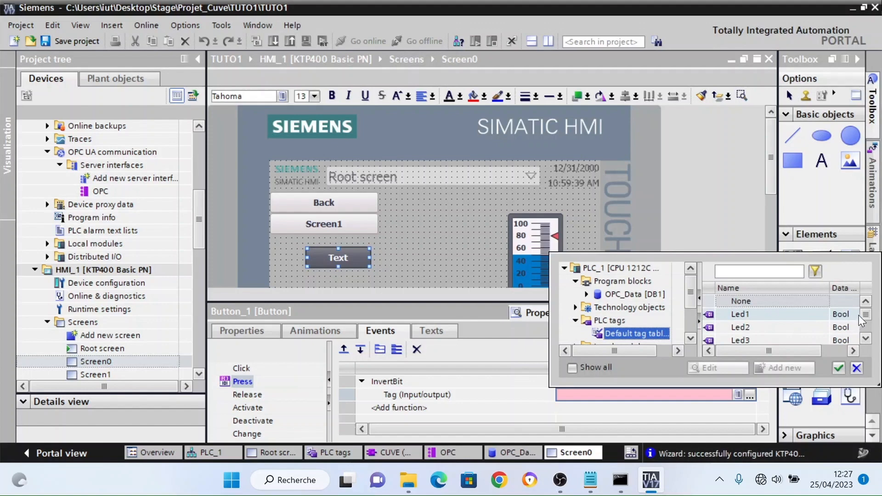
pyautogui.moveTo(864, 316); pyautogui.dragTo(864, 323)
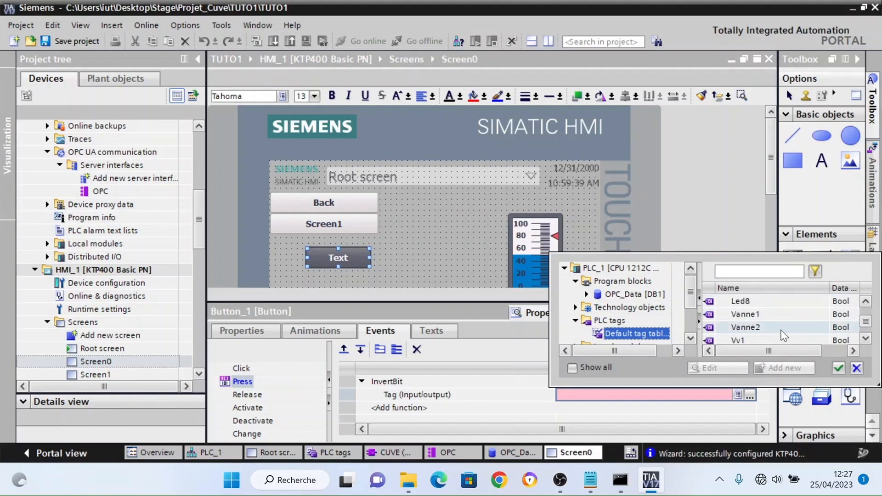
pyautogui.doubleClick(778, 327)
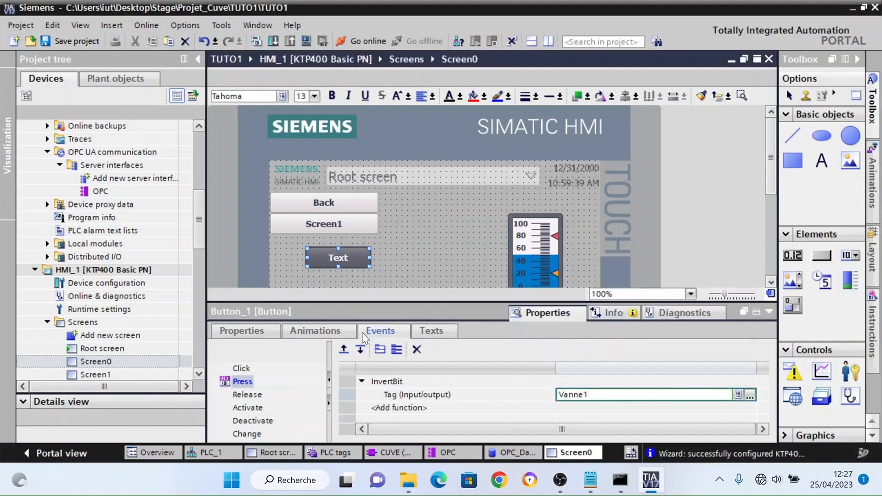
# Add an Appearance display animation to the new button
pyautogui.click(315, 331)
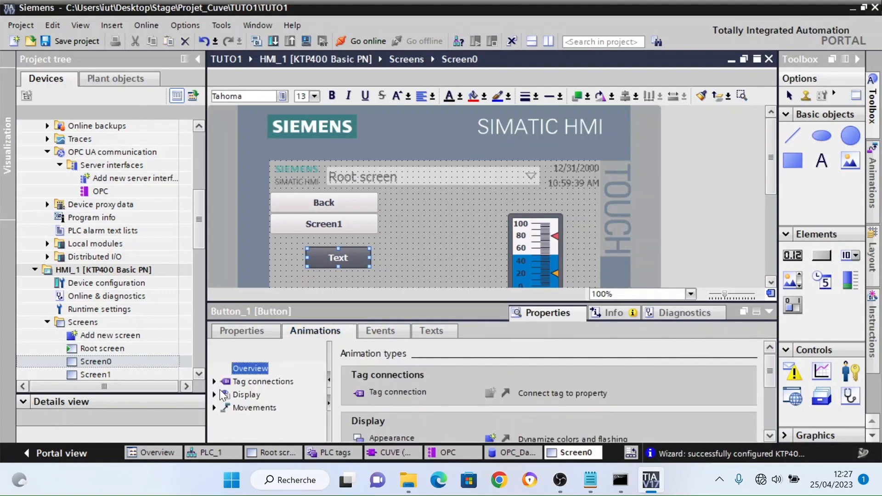
pyautogui.click(214, 394)
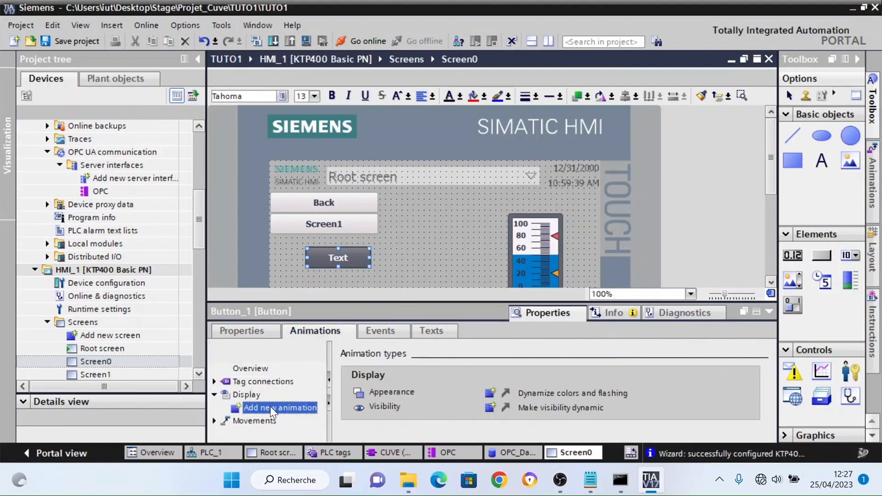
pyautogui.doubleClick(270, 406)
pyautogui.click(337, 206)
pyautogui.click(532, 297)
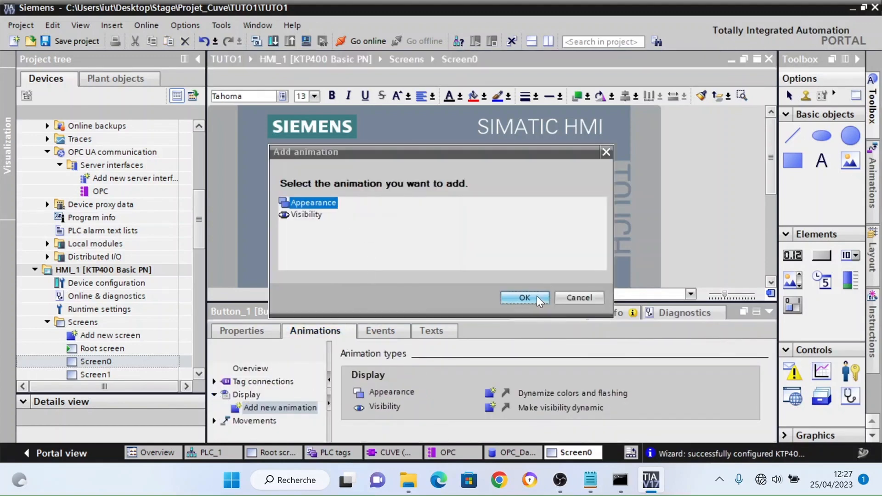
# Link the button's Appearance animation to the PLC tag Vanne1 from the default tag table
pyautogui.click(574, 394)
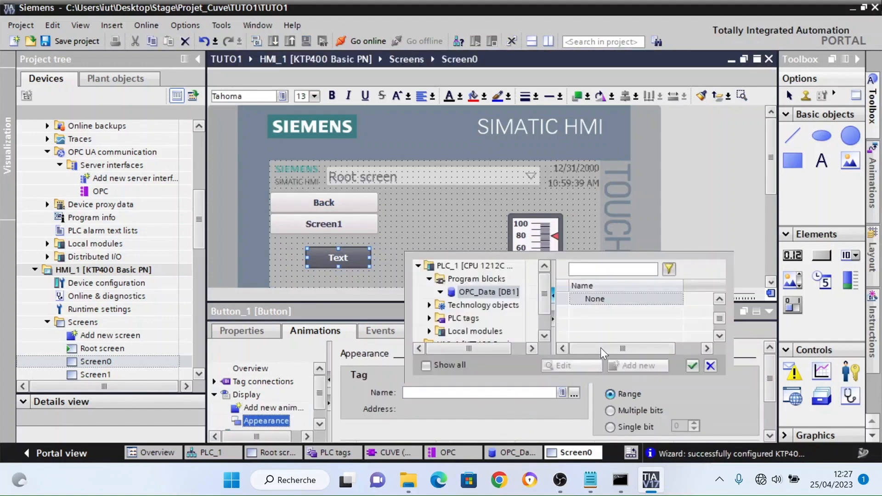
pyautogui.click(453, 318)
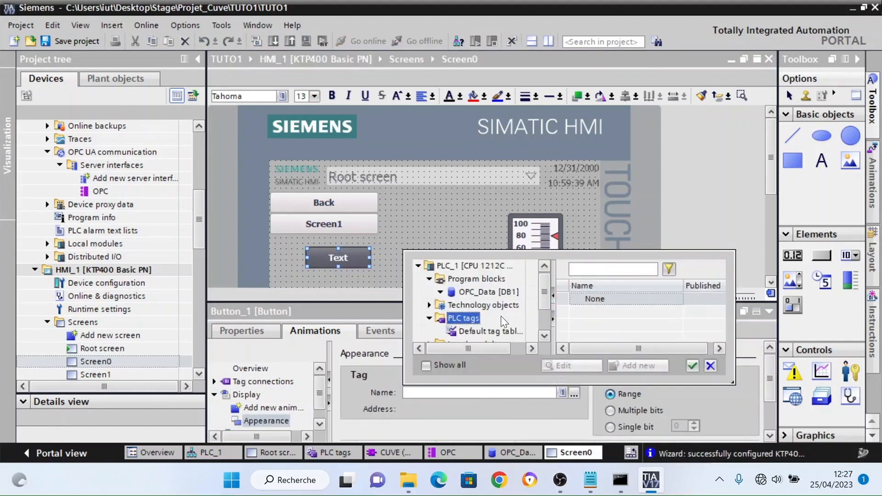
pyautogui.click(472, 331)
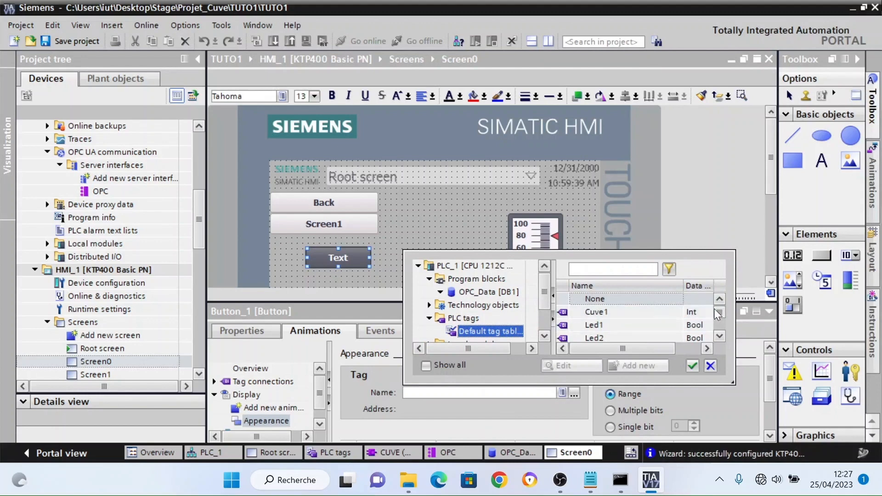
pyautogui.moveTo(717, 311); pyautogui.dragTo(717, 320)
pyautogui.doubleClick(599, 312)
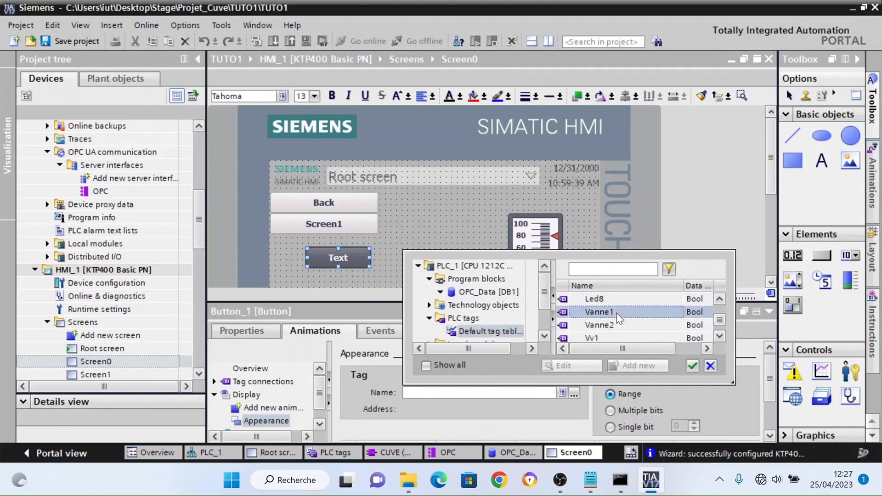
# Change the new button's label to Vanne1
pyautogui.click(384, 274)
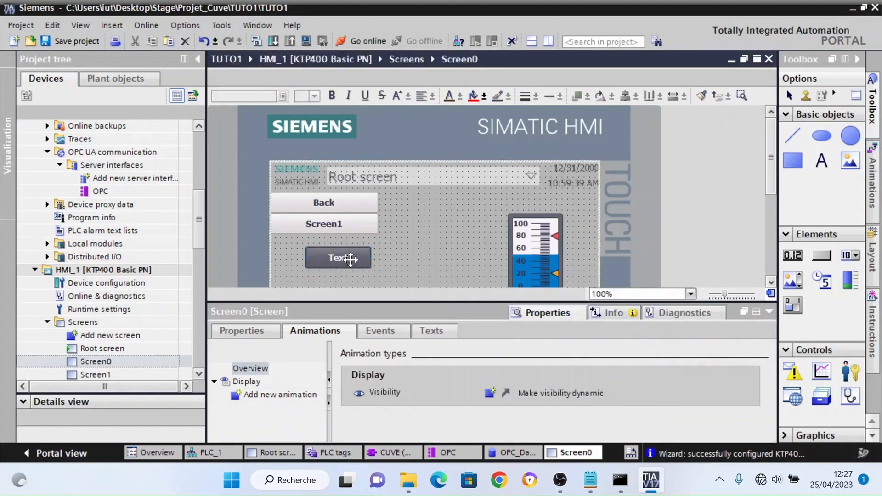
pyautogui.click(346, 259)
pyautogui.click(345, 259)
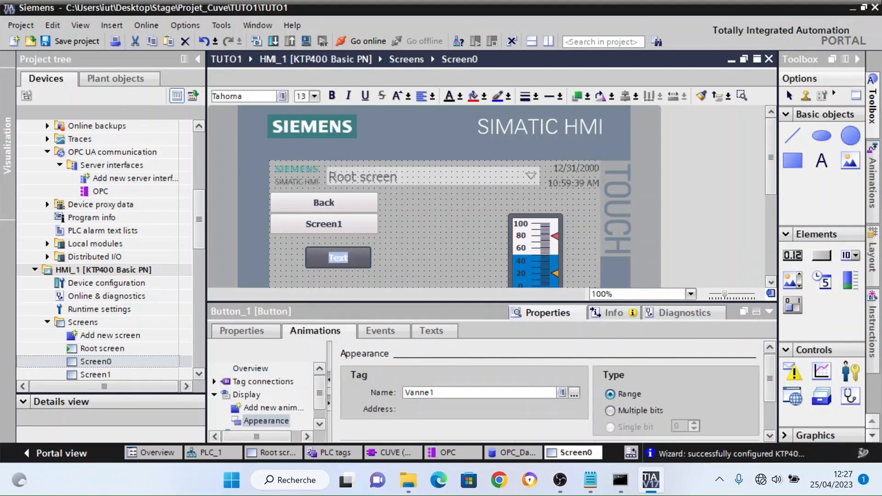
pyautogui.write('v')
pyautogui.press('BackSpace')
pyautogui.write('Vanne')
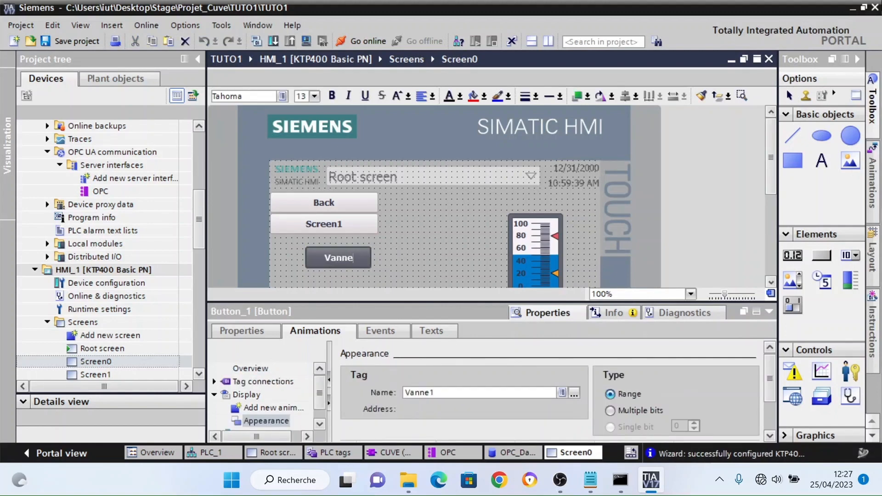
pyautogui.write('1')
pyautogui.click(457, 214)
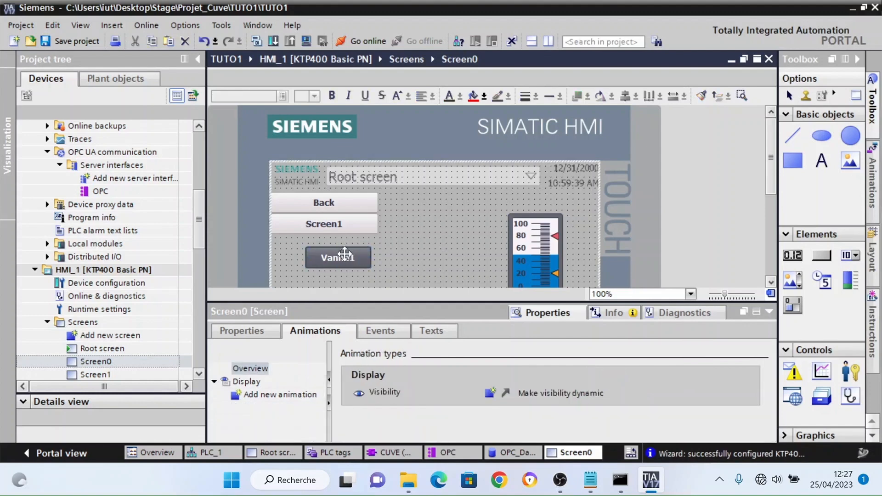
# Duplicate the Vanne1 button and place the copy directly below the original
pyautogui.click(340, 257)
pyautogui.hotkey('ctrl', 'c')
pyautogui.hotkey('ctrl', 'v')
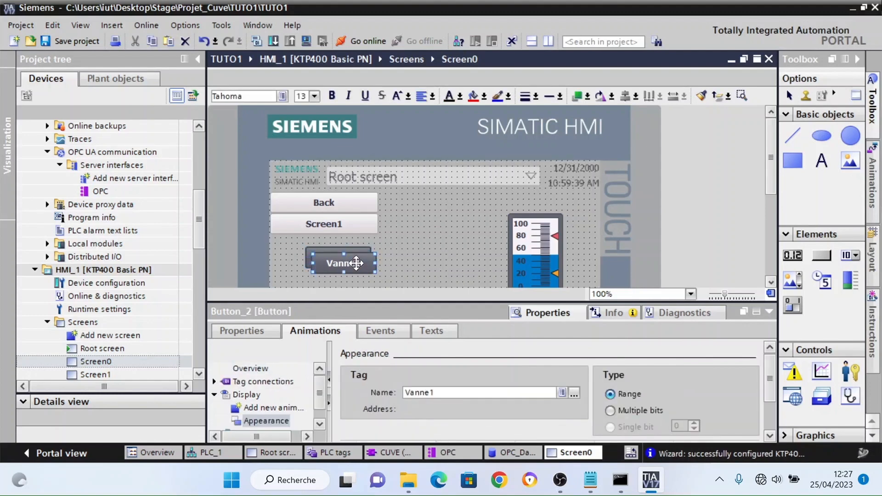
pyautogui.moveTo(356, 265); pyautogui.dragTo(345, 282)
pyautogui.moveTo(344, 179); pyautogui.dragTo(357, 209)
pyautogui.click(392, 206)
# Change the label of the copied button to Vanne2
pyautogui.doubleClick(354, 202)
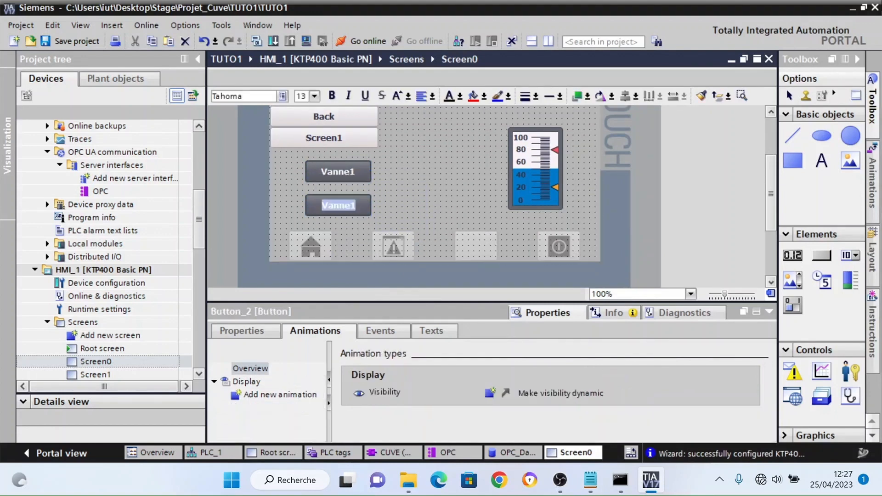
pyautogui.click(359, 206)
pyautogui.press('BackSpace')
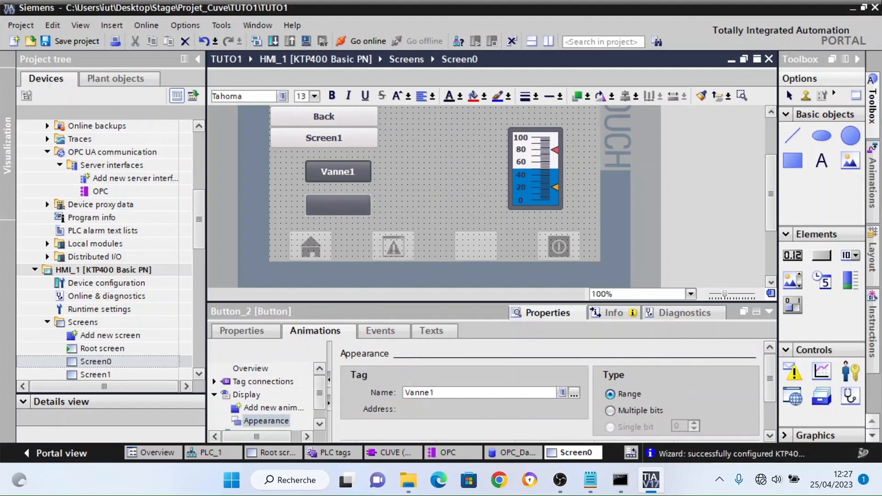
pyautogui.write('2')
pyautogui.click(406, 188)
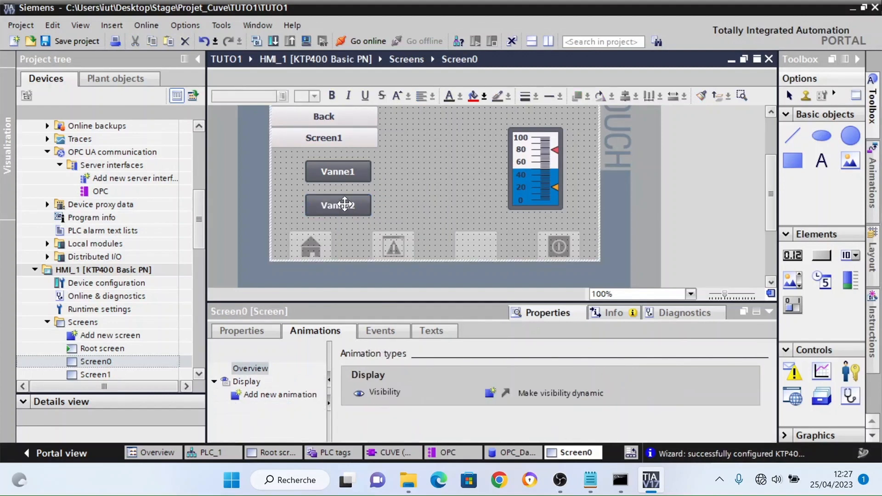
# Link the Vanne2 button's Appearance animation to the PLC tag Vanne2 from the default tag table
pyautogui.doubleClick(337, 205)
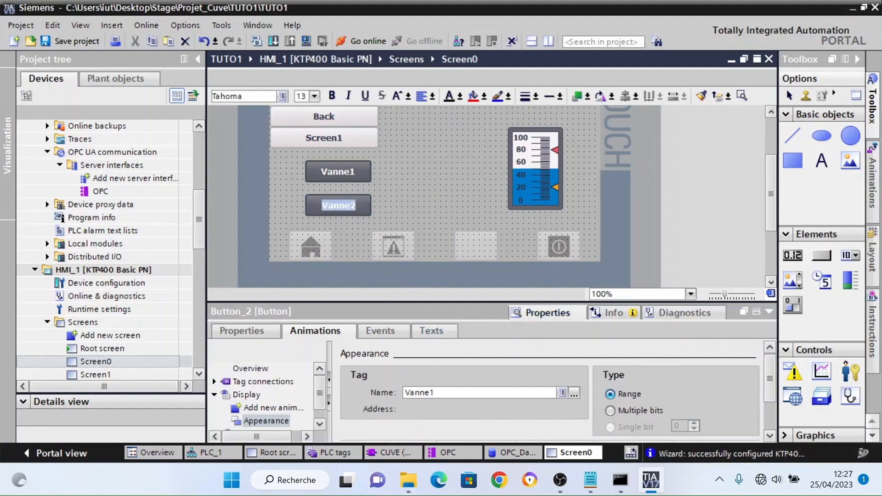
pyautogui.click(573, 393)
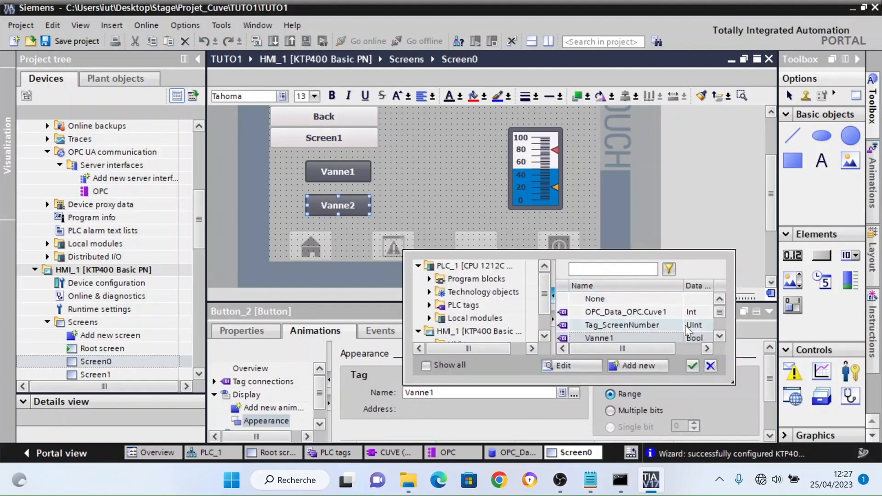
pyautogui.click(429, 305)
pyautogui.click(465, 319)
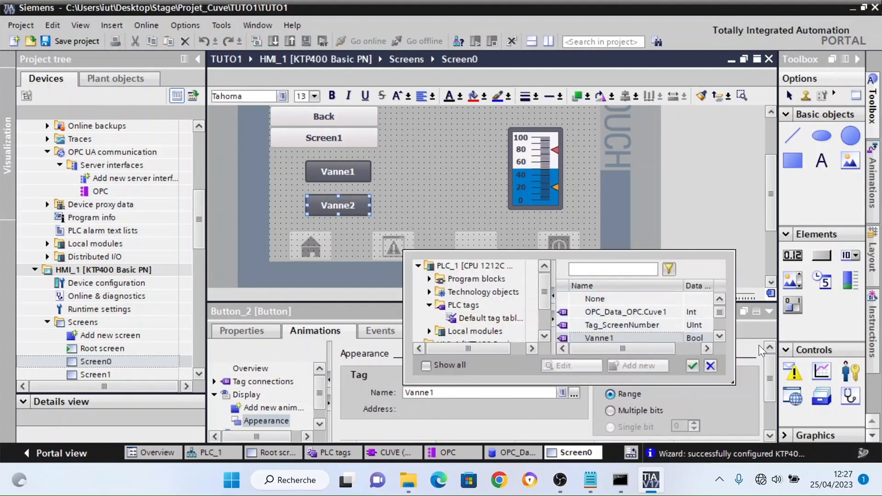
pyautogui.scroll(-1, 720, 321)
pyautogui.scroll(-3, 720, 321)
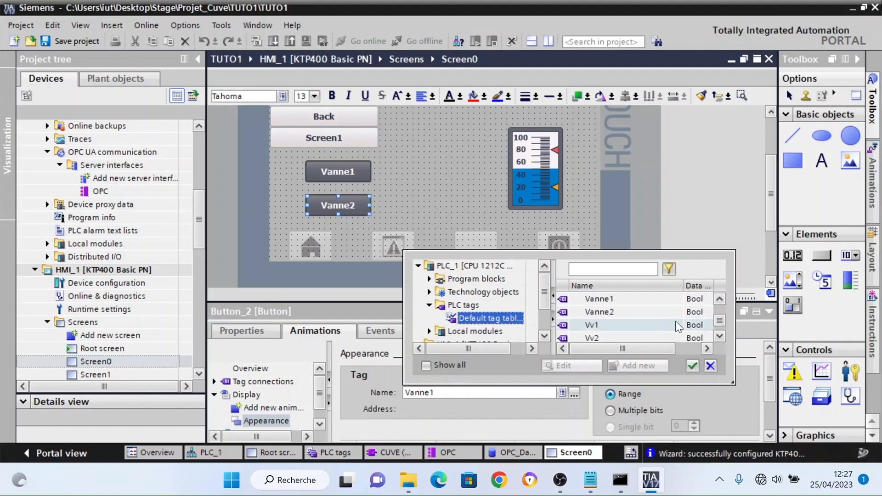
pyautogui.doubleClick(596, 310)
# Set the InvertBit tag of the Vanne2 button's Press event to Vanne2
pyautogui.click(369, 329)
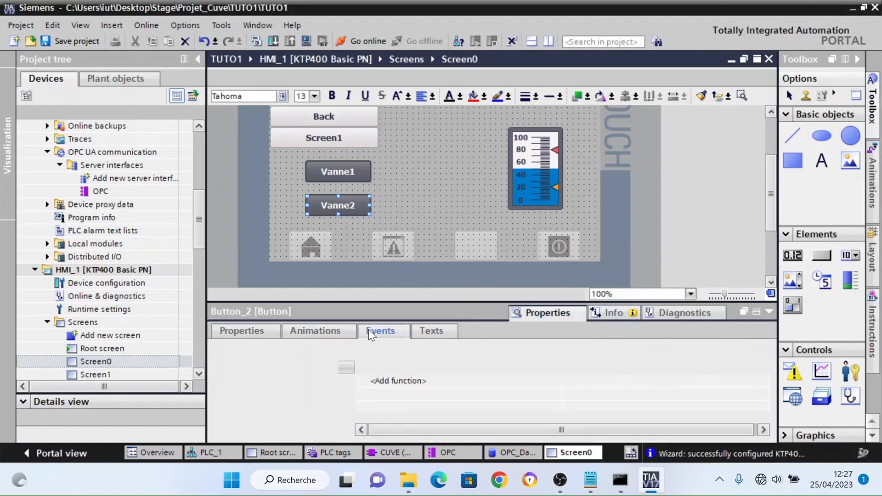
pyautogui.click(719, 394)
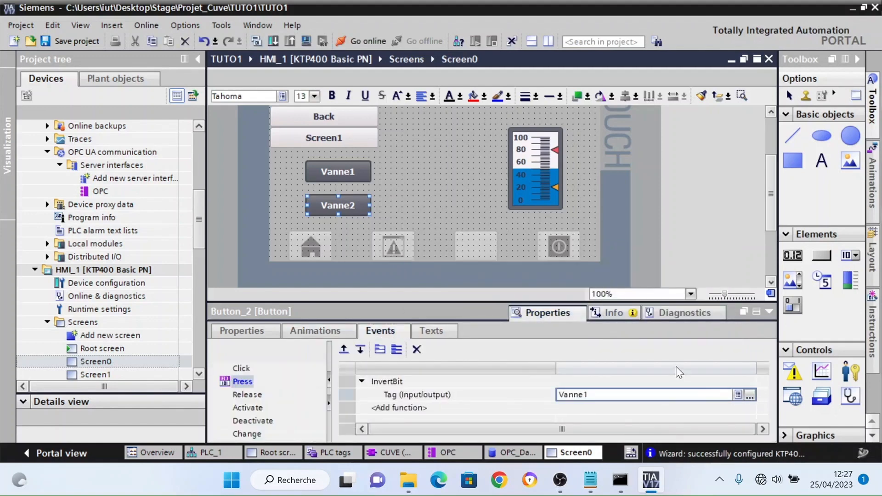
pyautogui.click(750, 395)
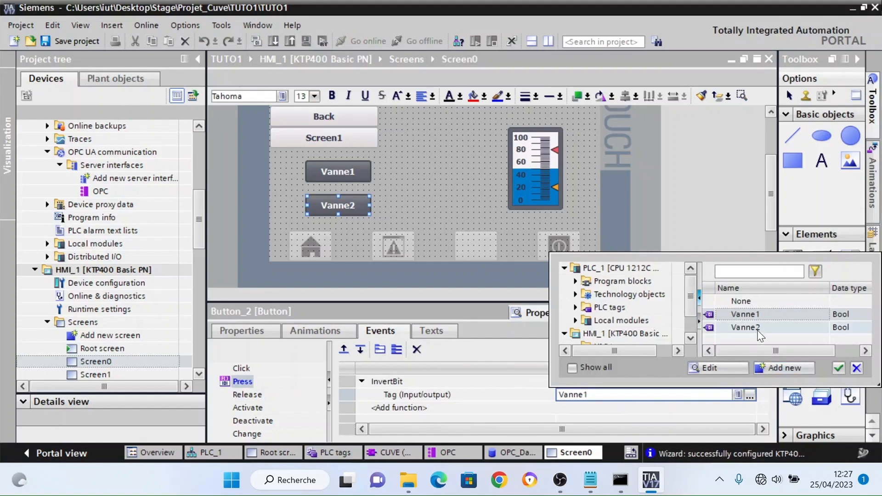
pyautogui.doubleClick(757, 329)
pyautogui.click(432, 224)
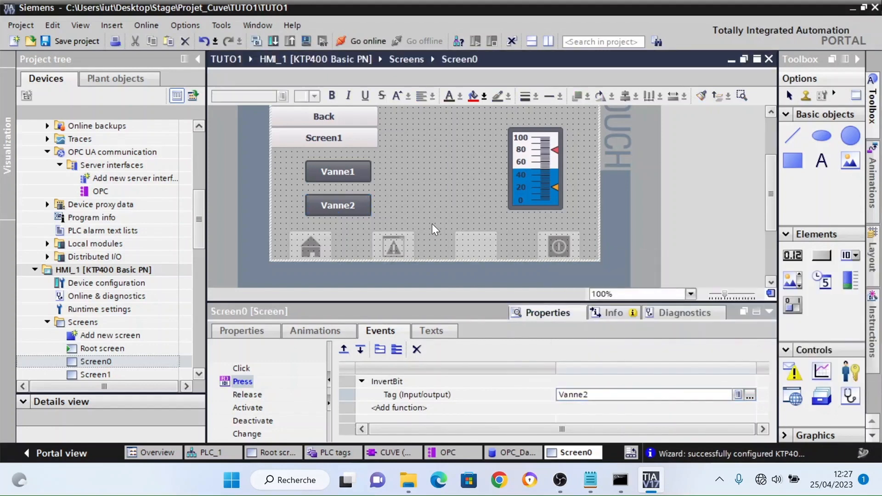
# Duplicate the Vanne1 button and place the copy beside the original, between it and the level bar
pyautogui.click(360, 171)
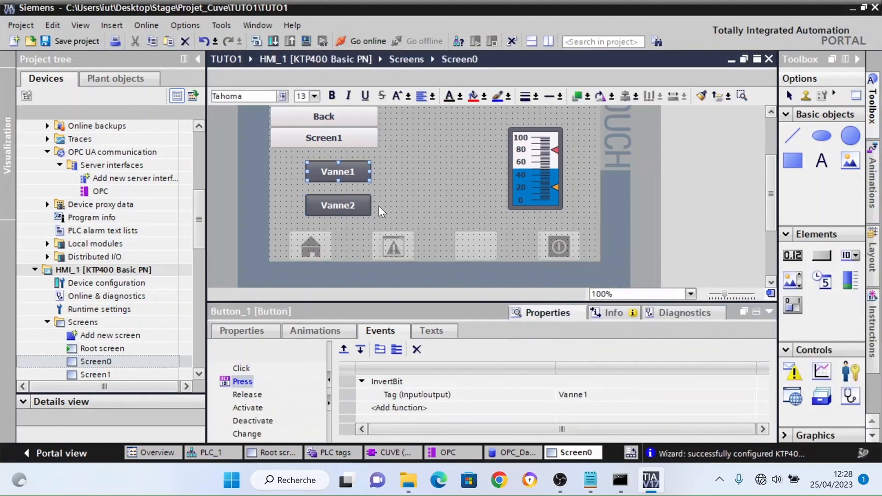
pyautogui.hotkey('ctrl', 'c')
pyautogui.hotkey('ctrl', 'v')
pyautogui.moveTo(364, 177); pyautogui.dragTo(449, 179)
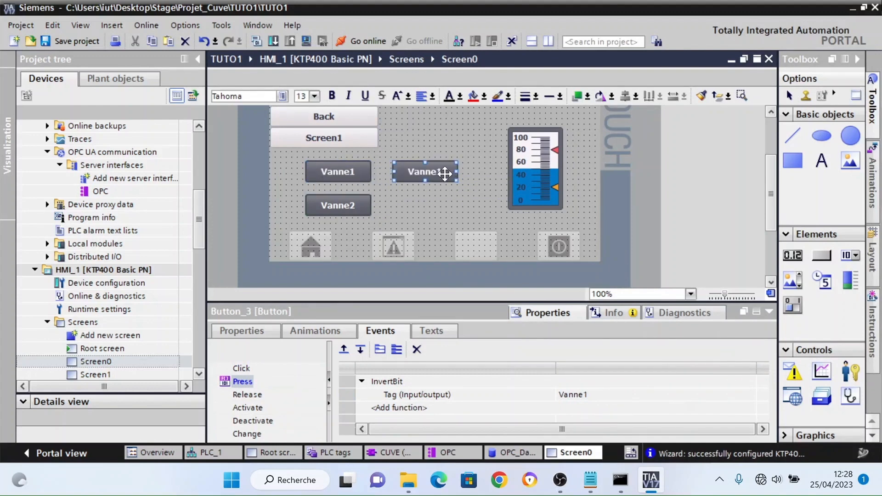
# Change the label of the copied button beside Vanne1 to Vv1
pyautogui.doubleClick(444, 174)
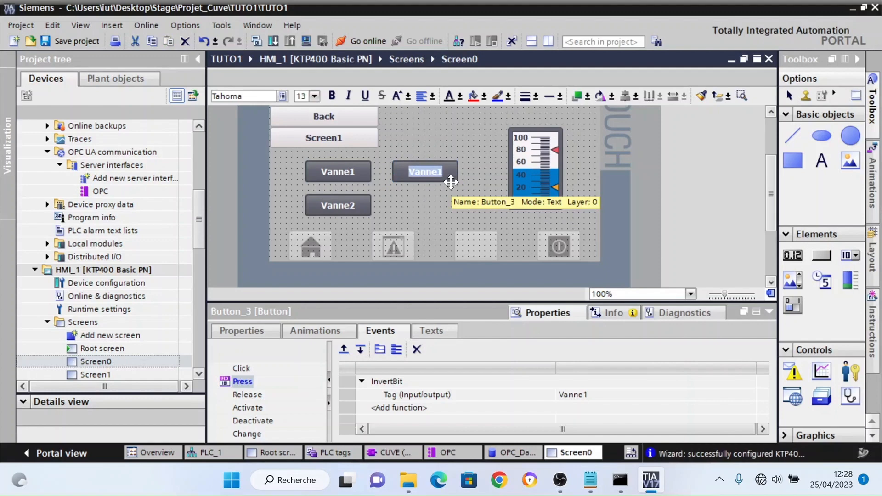
pyautogui.write('Vv1')
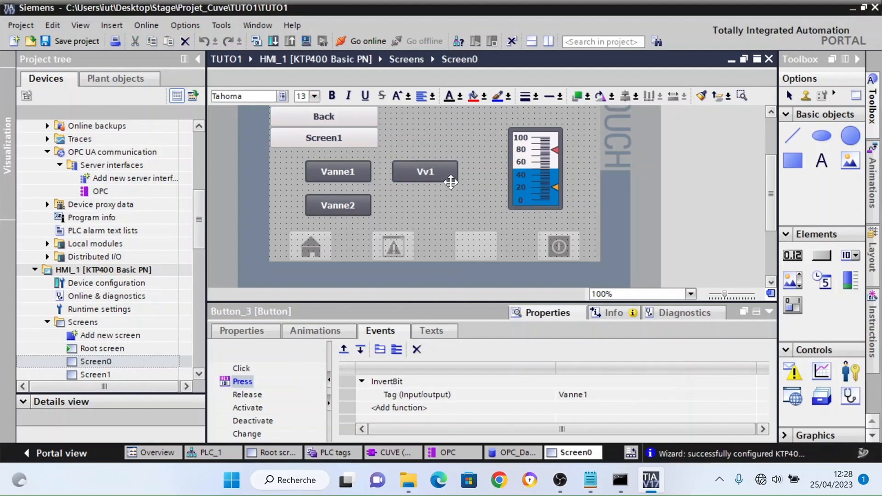
pyautogui.click(440, 185)
# Open the tag selection for the InvertBit function in the Vv1 button's Press event
pyautogui.click(436, 177)
pyautogui.click(619, 396)
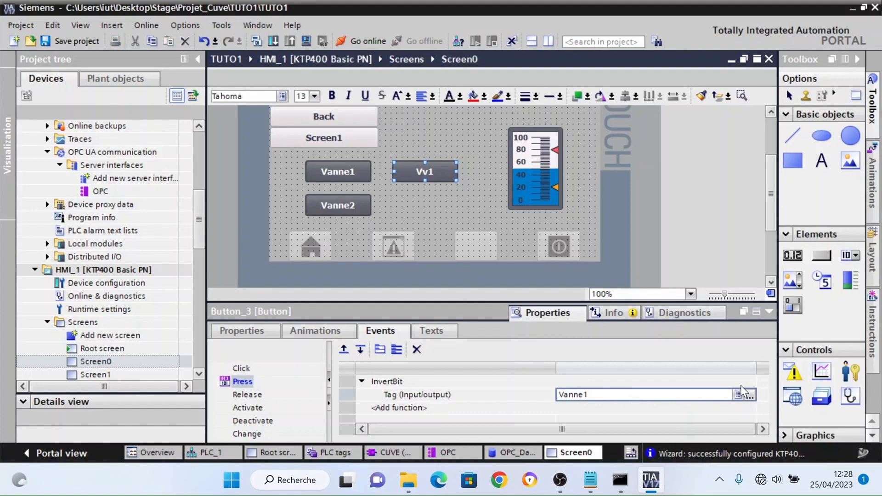
pyautogui.click(742, 393)
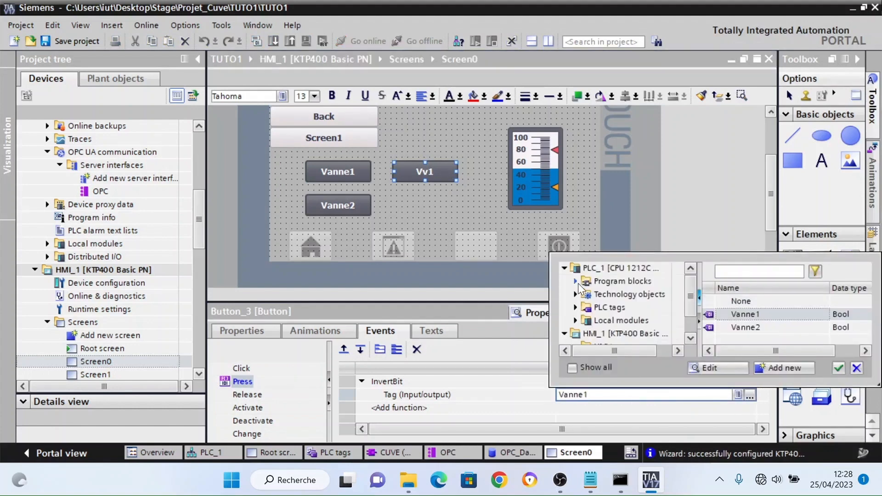
# Link the InvertBit function of the Vv1 button's Press event to the OPC.Vv2 tag in OPC_Data
pyautogui.click(575, 281)
pyautogui.click(626, 294)
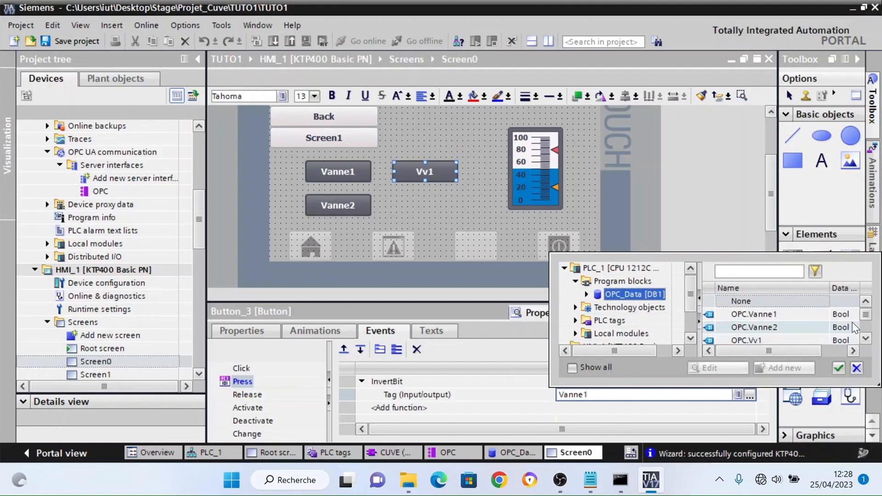
pyautogui.scroll(-2, 853, 327)
pyautogui.doubleClick(753, 340)
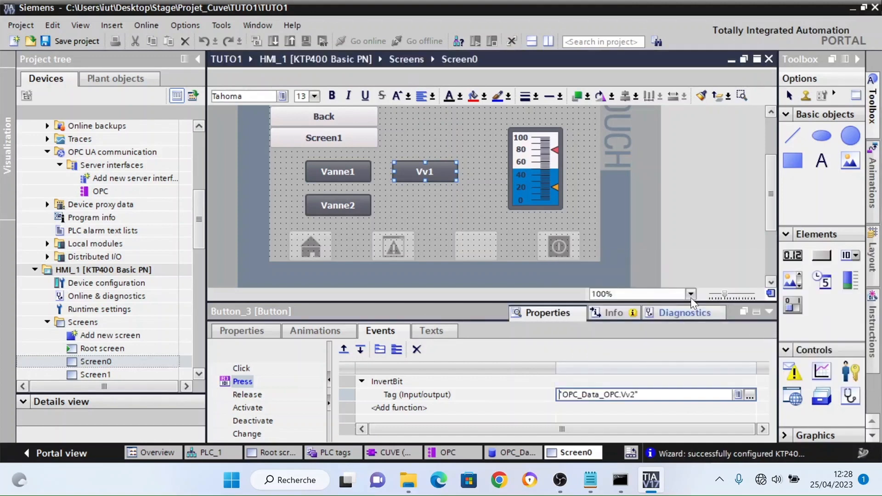
# Assign the OPC.Vv1 tag from OPC_Data to the InvertBit function of the Vv1 button's Press event
pyautogui.click(750, 395)
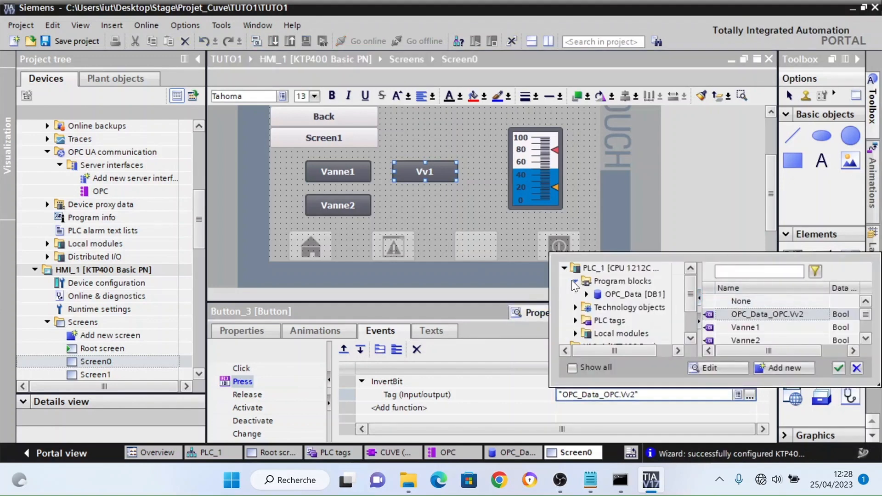
pyautogui.click(607, 296)
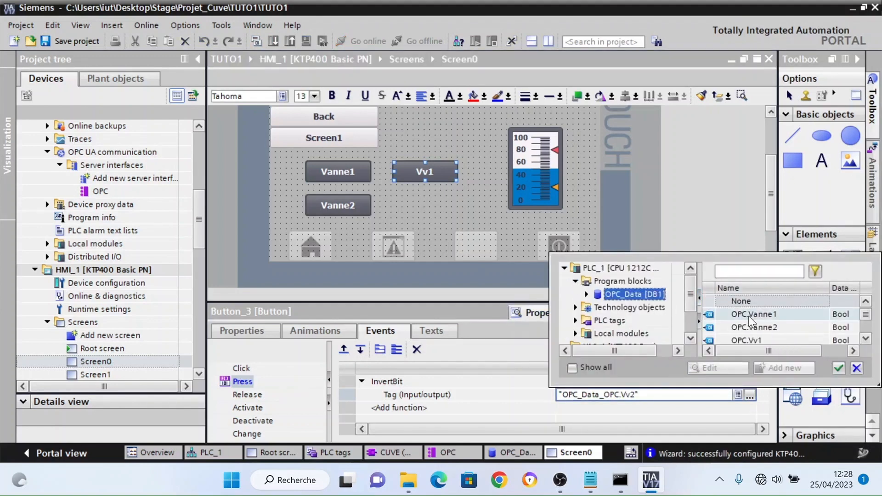
pyautogui.doubleClick(747, 340)
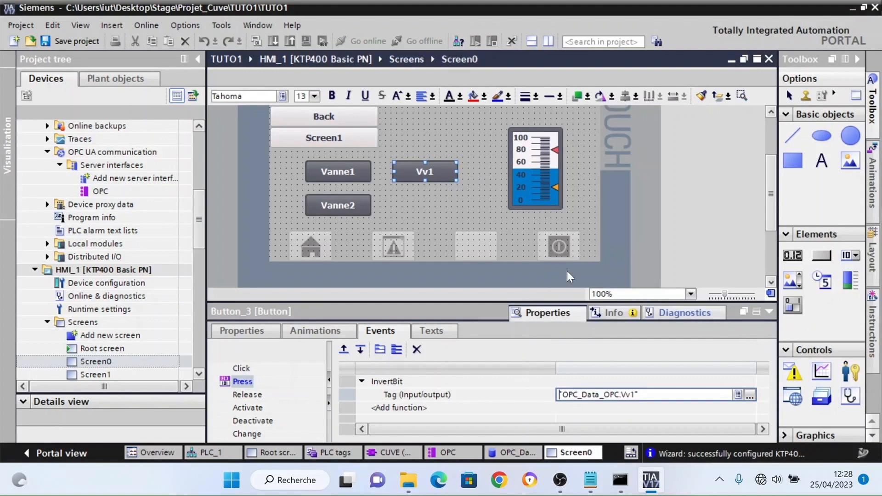
# Link the Vv1 button's appearance animation to the OPC.Vv1 tag from OPC_Data
pyautogui.click(340, 329)
pyautogui.click(574, 393)
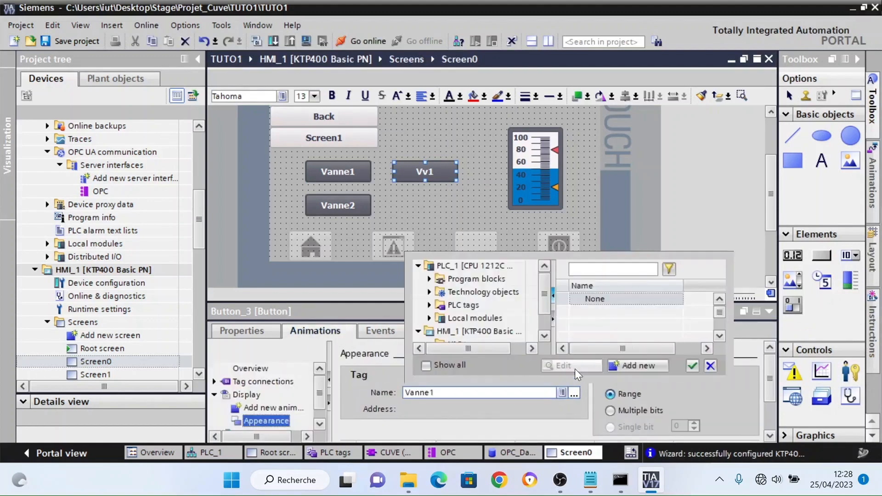
pyautogui.click(468, 280)
pyautogui.click(613, 314)
pyautogui.doubleClick(613, 314)
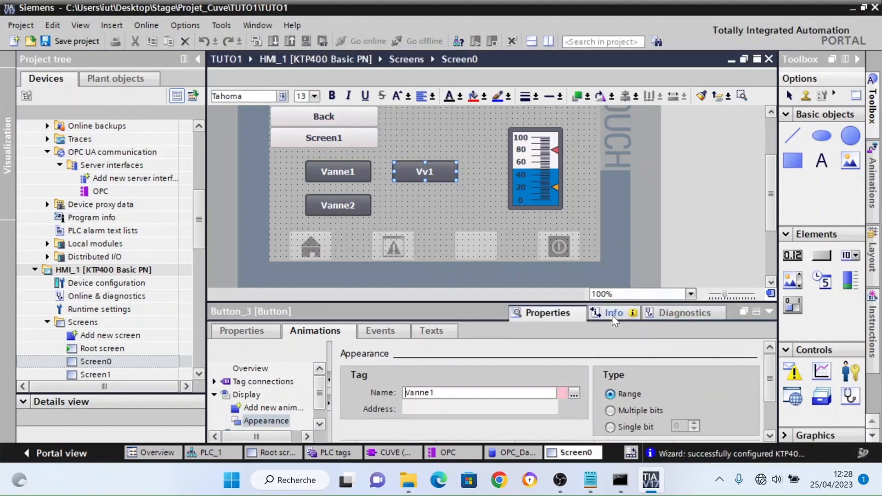
pyautogui.click(574, 393)
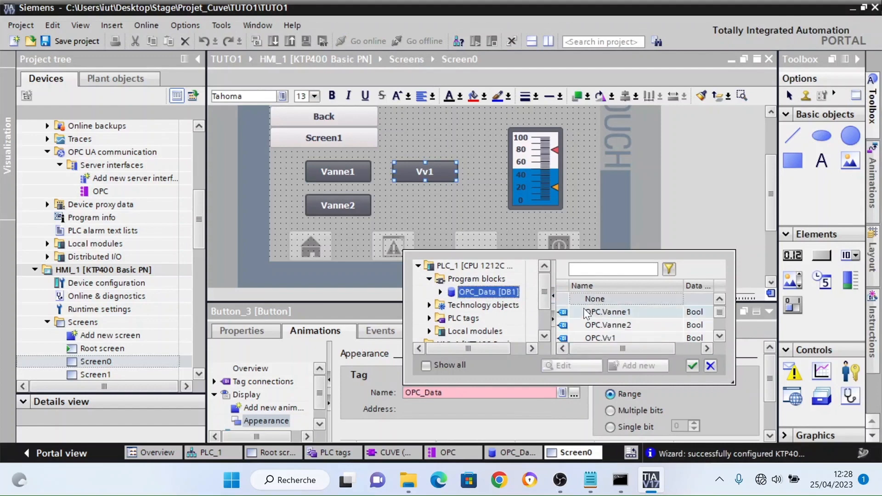
pyautogui.doubleClick(602, 337)
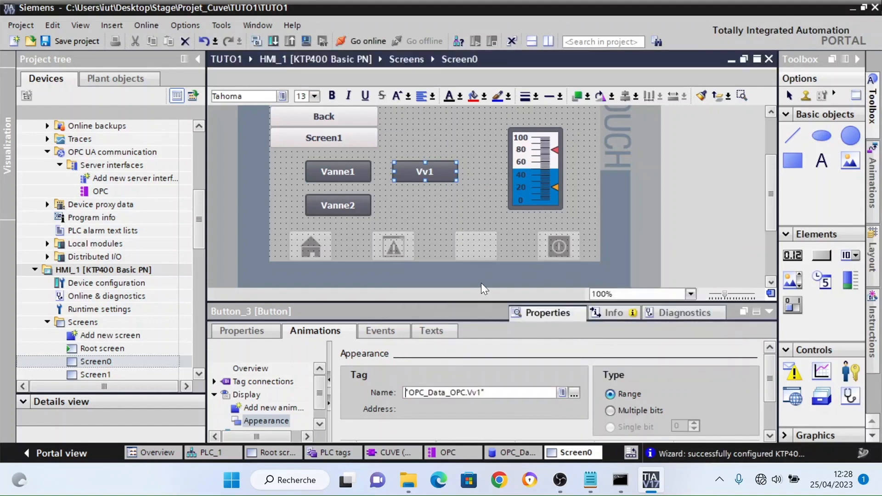
# Add appearance ranges 0 and 1 to the Vv1 button, with a red background for 0 and green for 1
pyautogui.moveTo(773, 380); pyautogui.dragTo(773, 407)
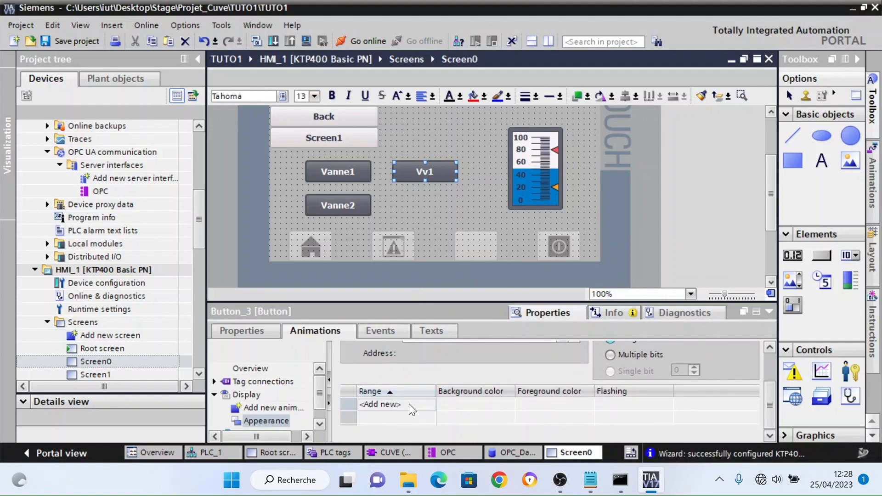
pyautogui.click(388, 406)
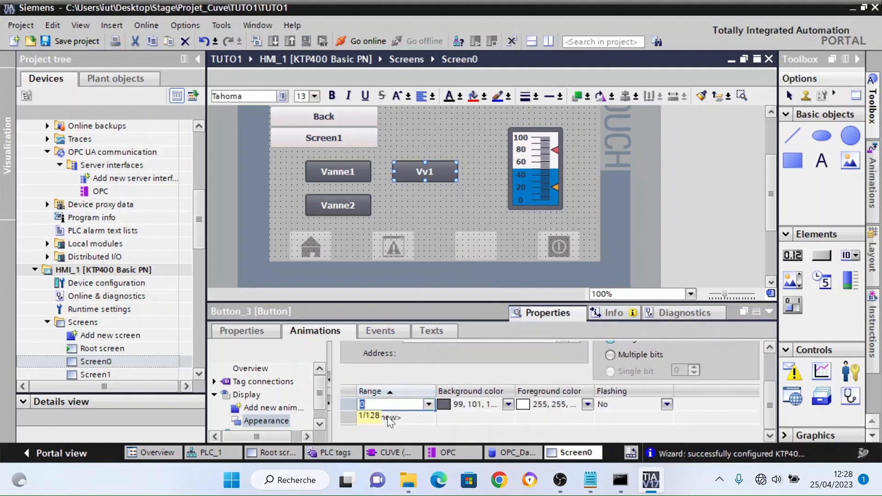
pyautogui.click(427, 420)
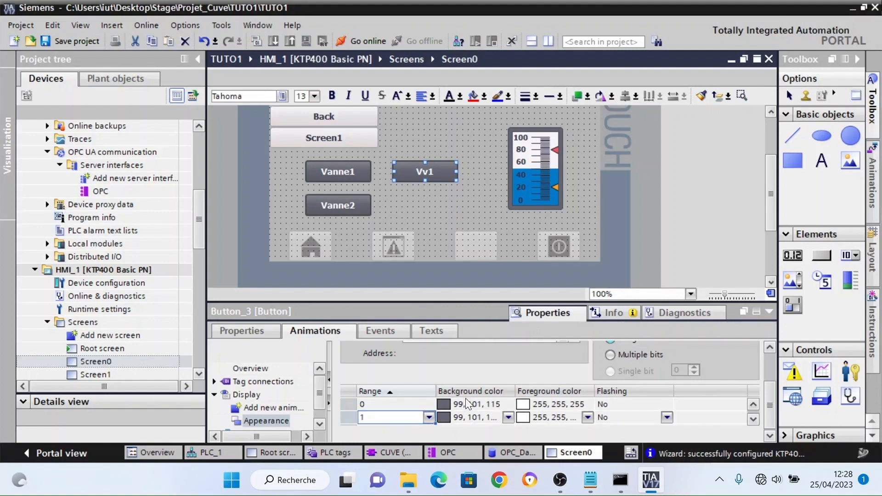
pyautogui.click(504, 405)
pyautogui.click(507, 404)
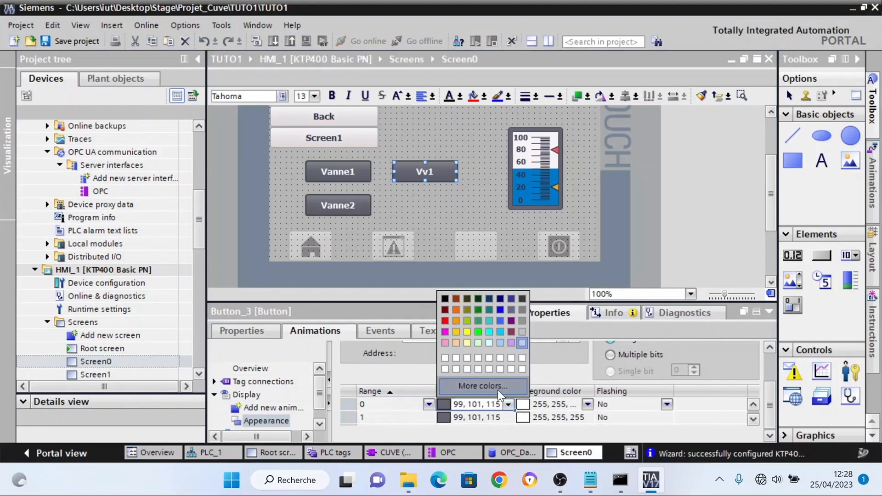
pyautogui.click(441, 321)
pyautogui.click(489, 415)
pyautogui.click(507, 416)
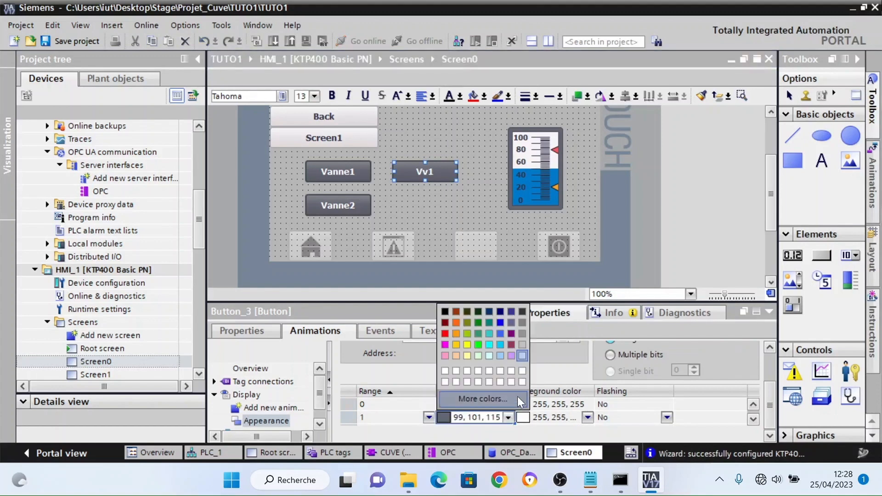
pyautogui.click(483, 320)
pyautogui.click(492, 230)
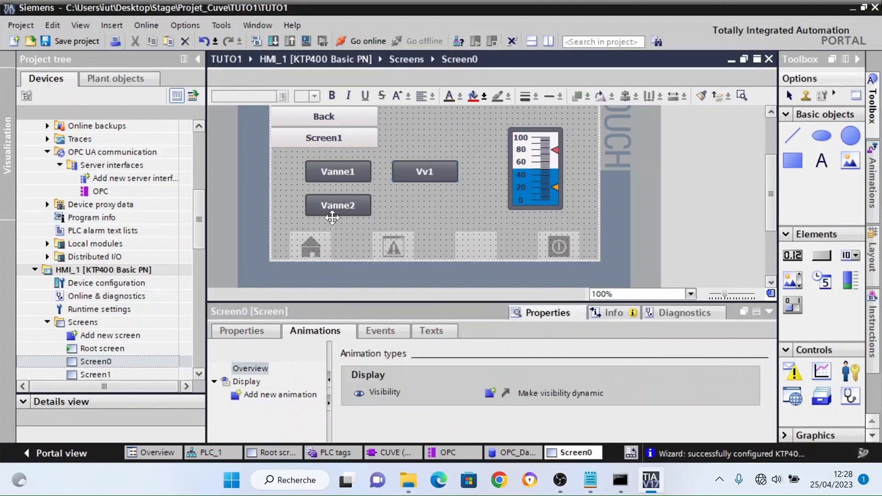
# Add appearance ranges 0 and 1 to the Vanne1 button, with a red background for 0 and green for 1
pyautogui.click(333, 172)
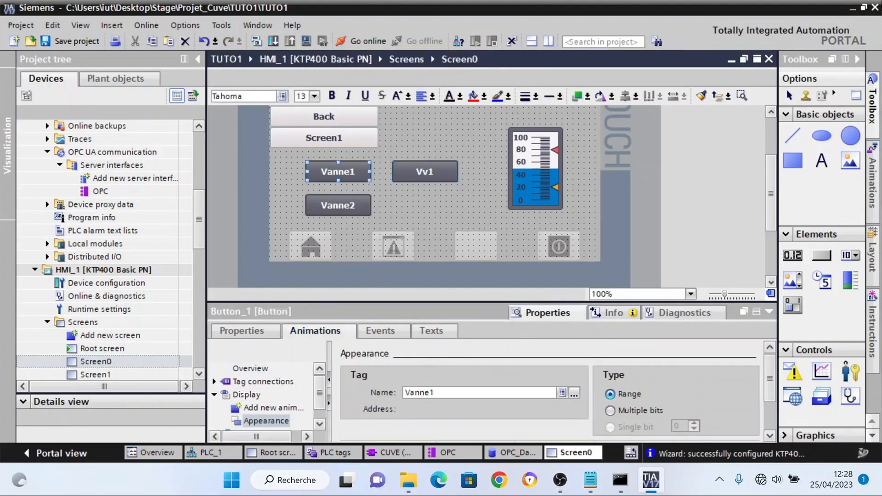
pyautogui.scroll(-2, 760, 396)
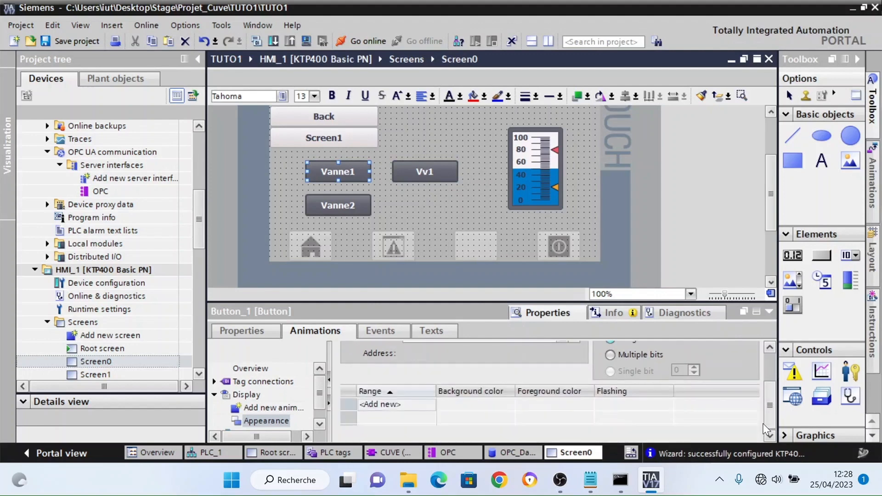
pyautogui.click(417, 406)
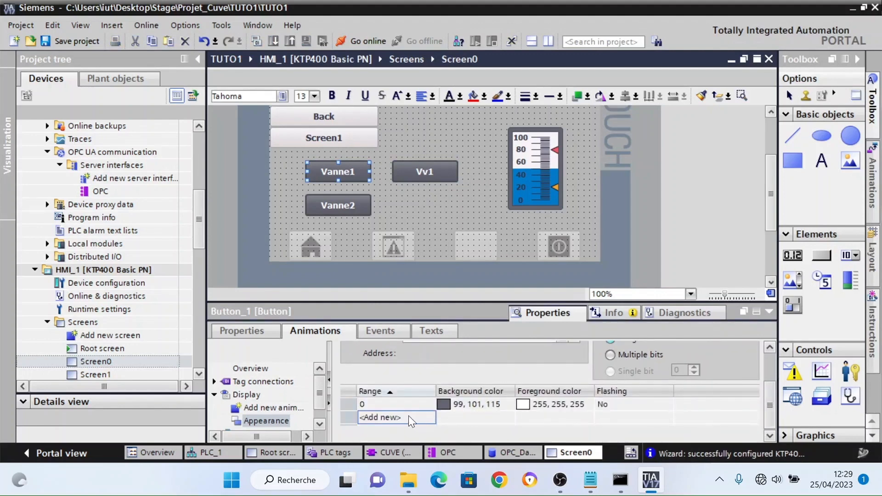
pyautogui.click(409, 416)
pyautogui.click(508, 404)
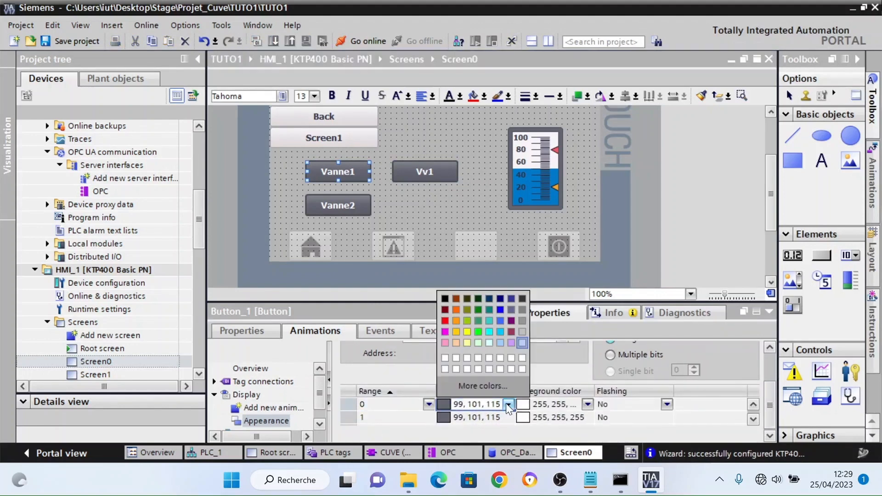
pyautogui.click(447, 324)
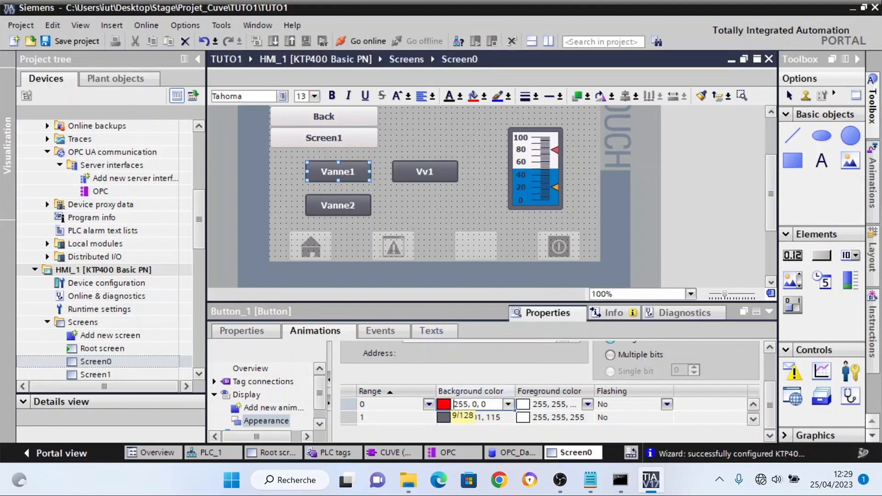
pyautogui.click(482, 418)
pyautogui.click(507, 418)
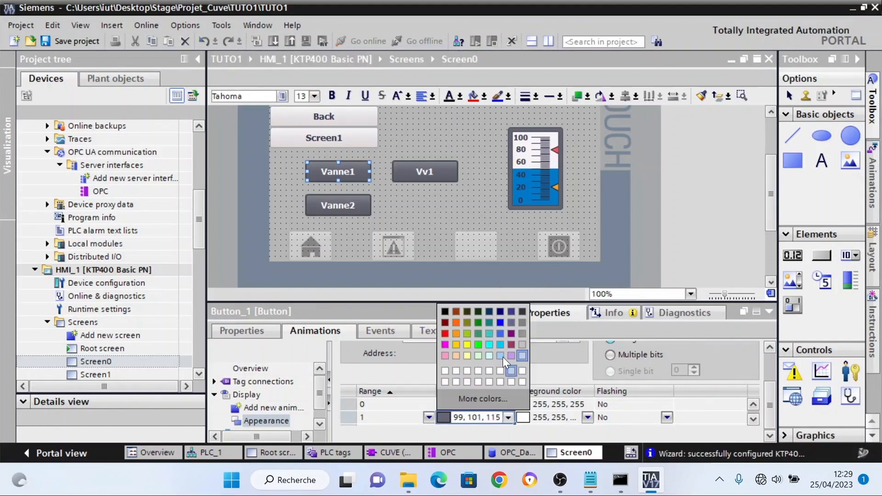
pyautogui.click(478, 345)
pyautogui.click(443, 228)
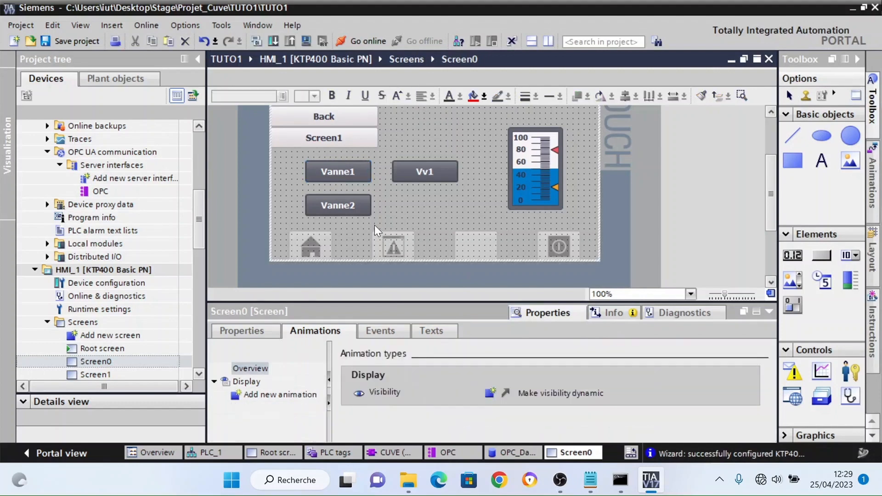
# Add ranges 0 and 1 to the Vanne2 button's appearance animation
pyautogui.click(338, 205)
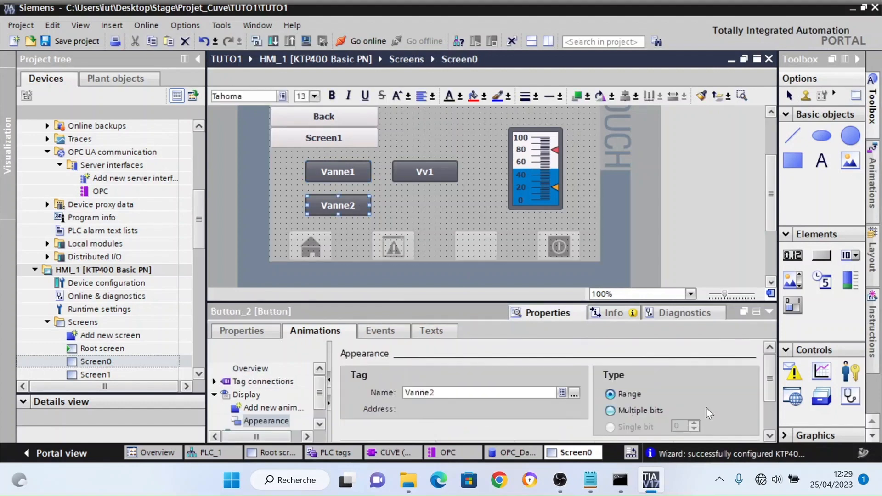
pyautogui.scroll(-4, 705, 407)
pyautogui.click(412, 405)
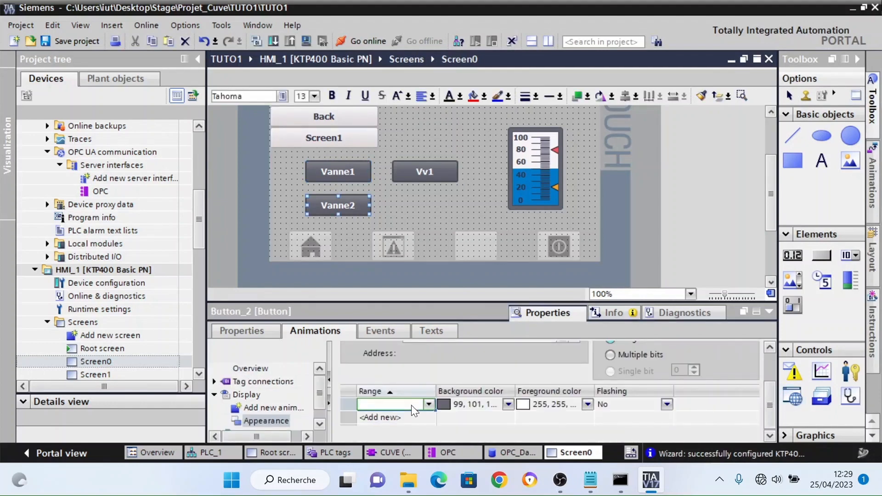
pyautogui.write('0')
pyautogui.press('Return')
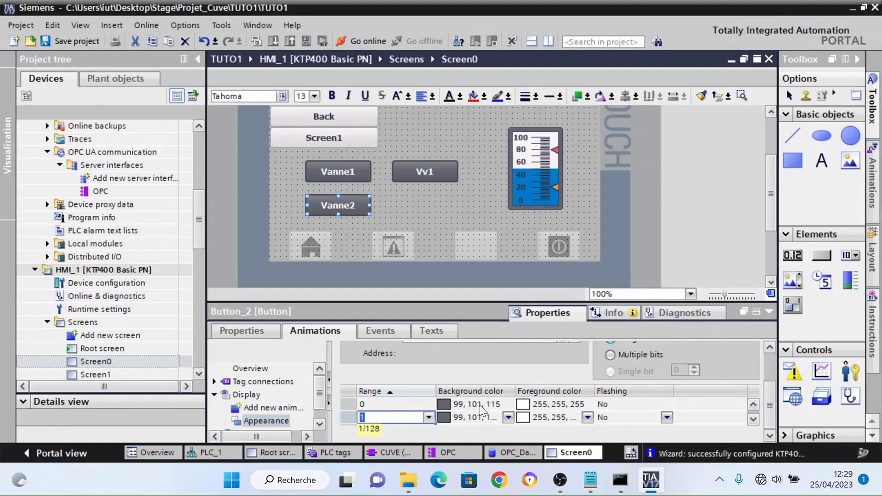
pyautogui.click(414, 414)
# Set the Vanne2 button's background color to red for range 0 and green for range 1
pyautogui.click(479, 405)
pyautogui.click(508, 404)
pyautogui.click(444, 321)
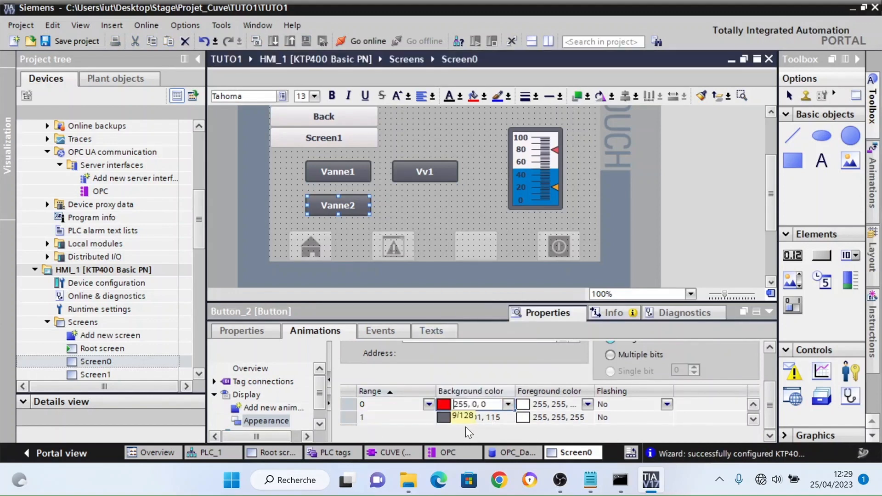
pyautogui.click(480, 417)
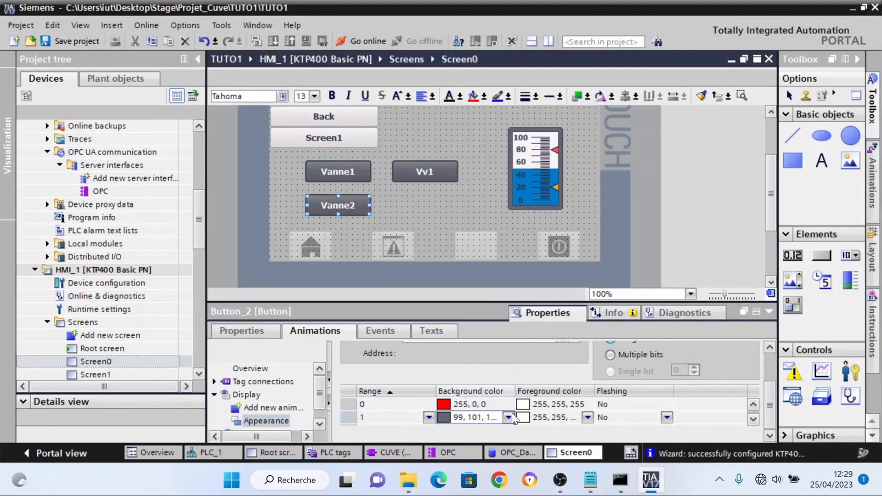
pyautogui.click(508, 417)
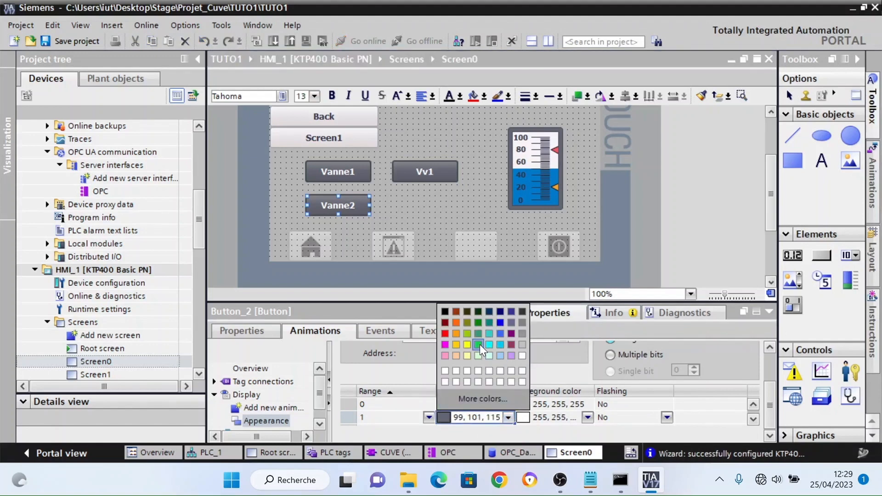
pyautogui.click(477, 344)
pyautogui.click(443, 229)
# Duplicate the Vv1 button and place the copy directly below the original
pyautogui.click(442, 177)
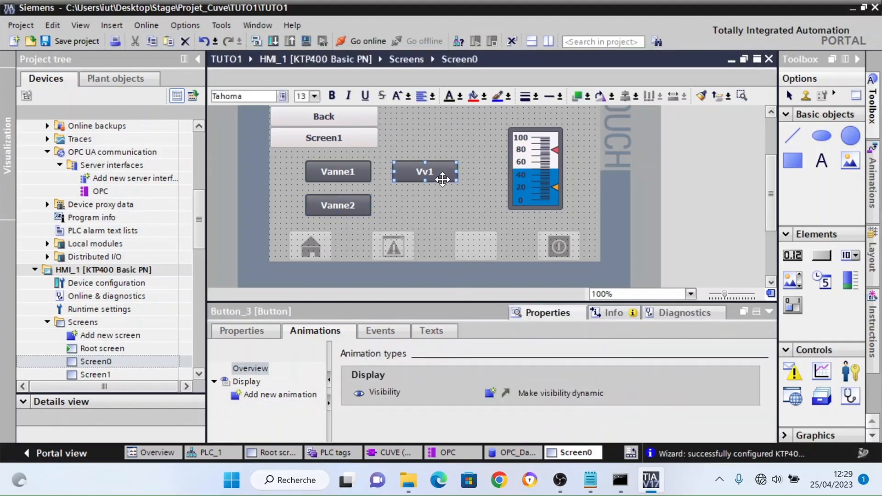
pyautogui.hotkey('ctrl', 'c')
pyautogui.hotkey('ctrl', 'v')
pyautogui.moveTo(441, 183); pyautogui.dragTo(437, 207)
# Relabel the copied button Vv2 and reposition it beside the Vanne2 button
pyautogui.doubleClick(437, 204)
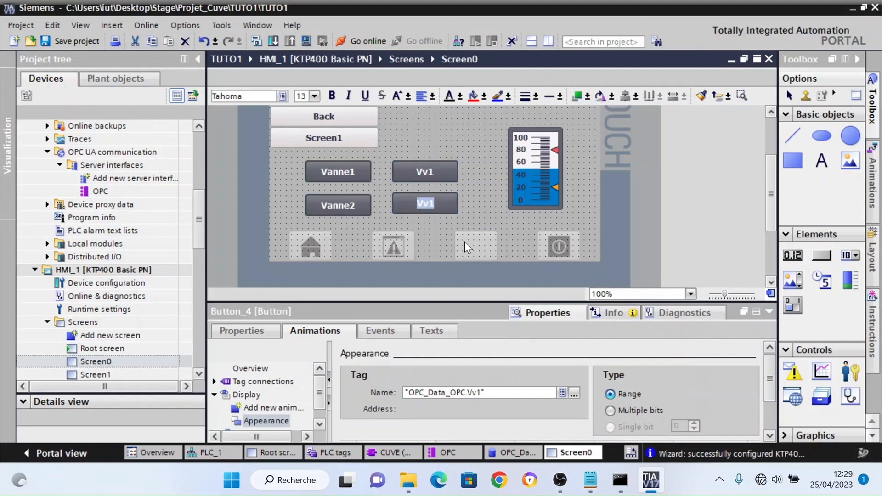
pyautogui.press('End')
pyautogui.press('BackSpace')
pyautogui.write('2')
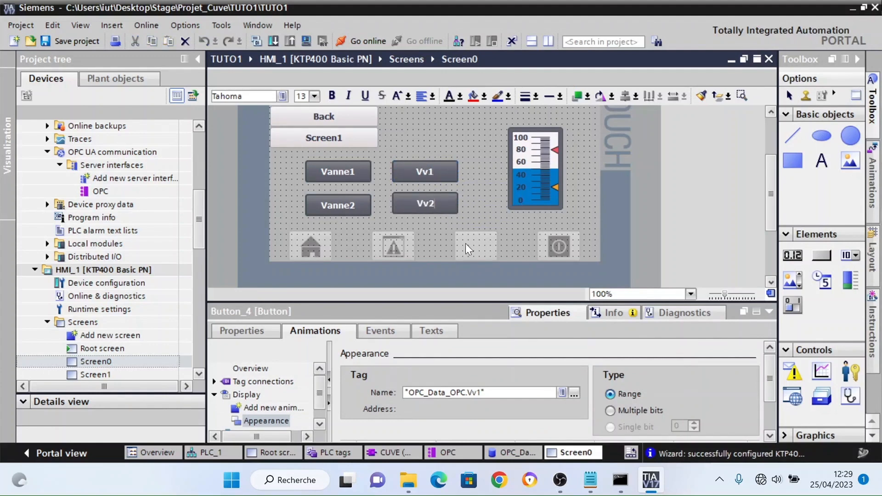
pyautogui.click(465, 212)
pyautogui.moveTo(443, 205); pyautogui.dragTo(458, 205)
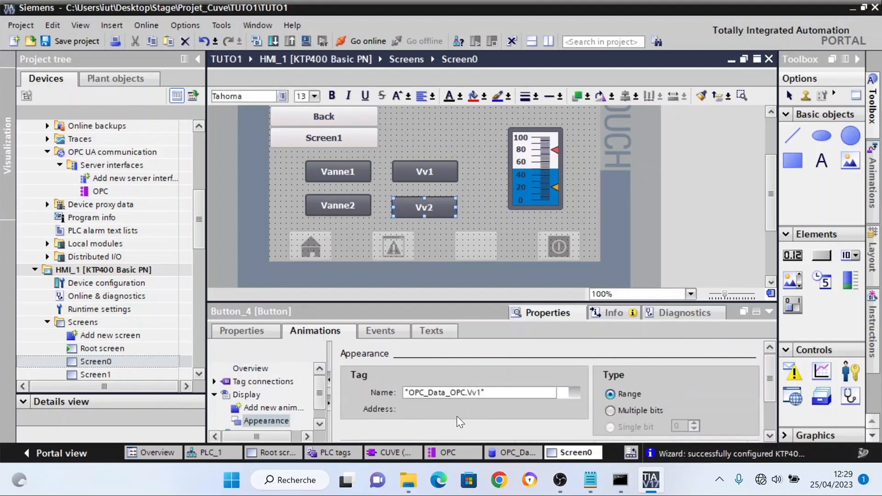
# Set the Vv2 button's appearance animation tag to OPC.Vv2 from the OPC_Data [DB1] block
pyautogui.click(574, 392)
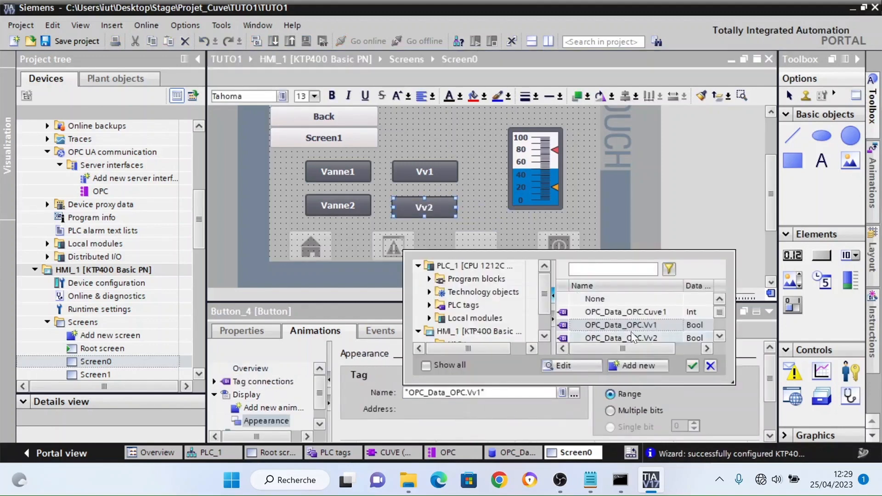
pyautogui.click(429, 279)
pyautogui.click(477, 292)
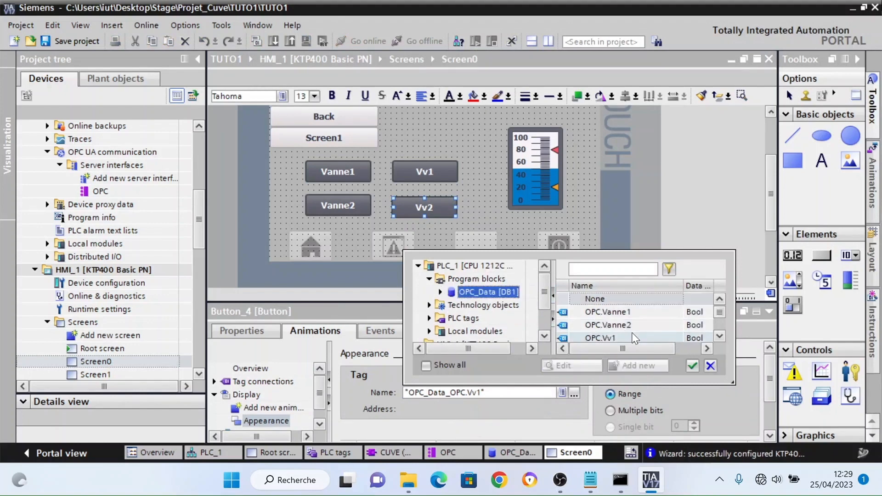
pyautogui.scroll(-2, 723, 313)
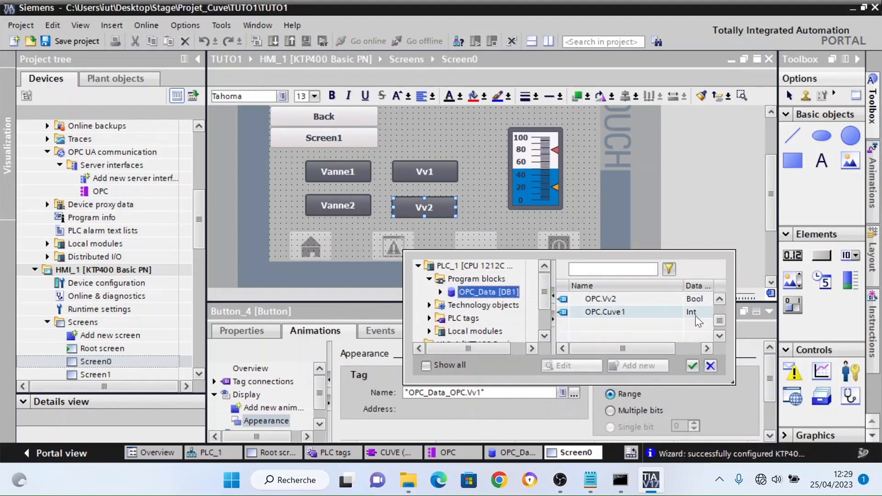
pyautogui.doubleClick(640, 300)
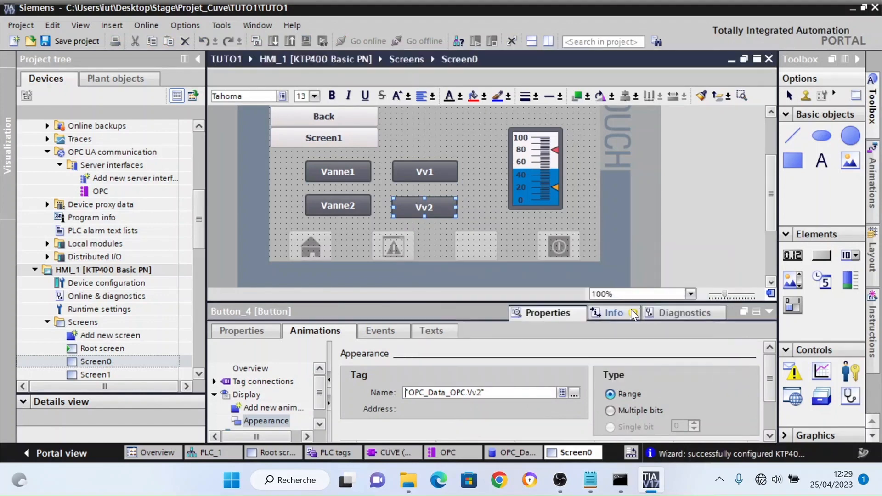
# Set the InvertBit tag of the Vv2 button's Press event to OPC.Vv2 from the OPC_Data [DB1] block
pyautogui.click(377, 329)
pyautogui.click(721, 394)
pyautogui.click(749, 395)
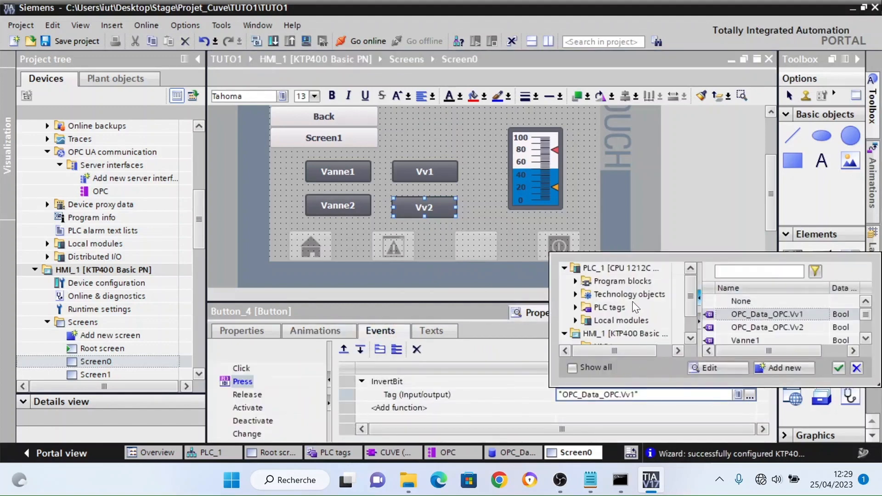
pyautogui.click(575, 281)
pyautogui.click(634, 294)
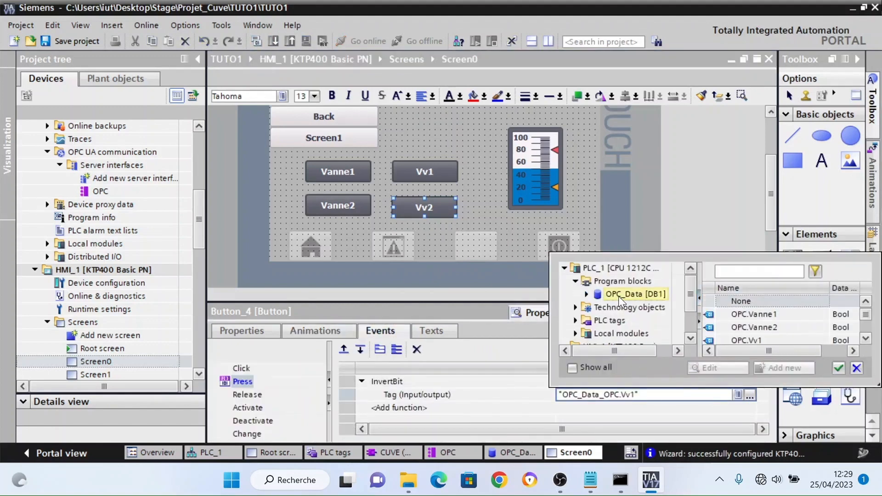
pyautogui.scroll(-2, 844, 324)
pyautogui.click(755, 327)
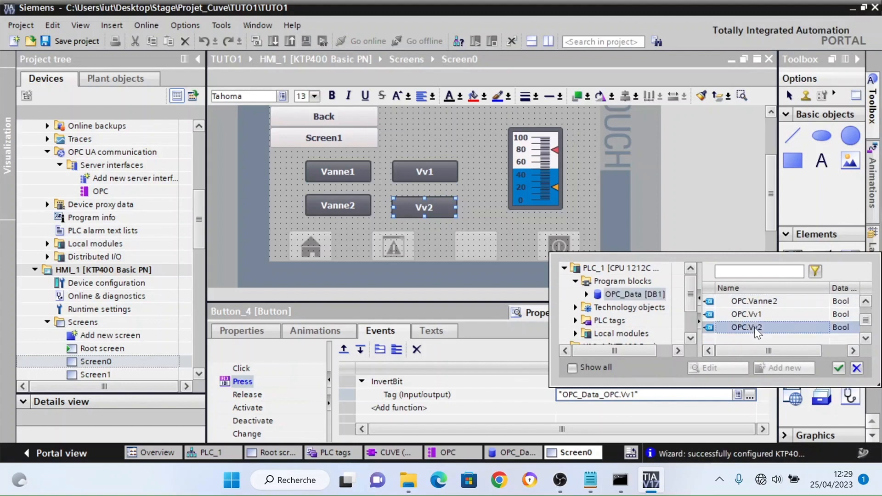
pyautogui.doubleClick(756, 333)
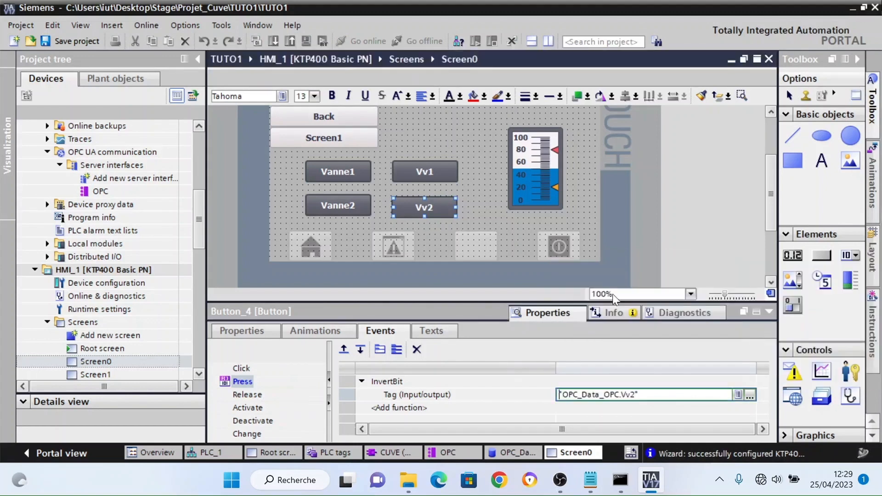
pyautogui.click(530, 233)
pyautogui.moveTo(773, 221); pyautogui.dragTo(764, 156)
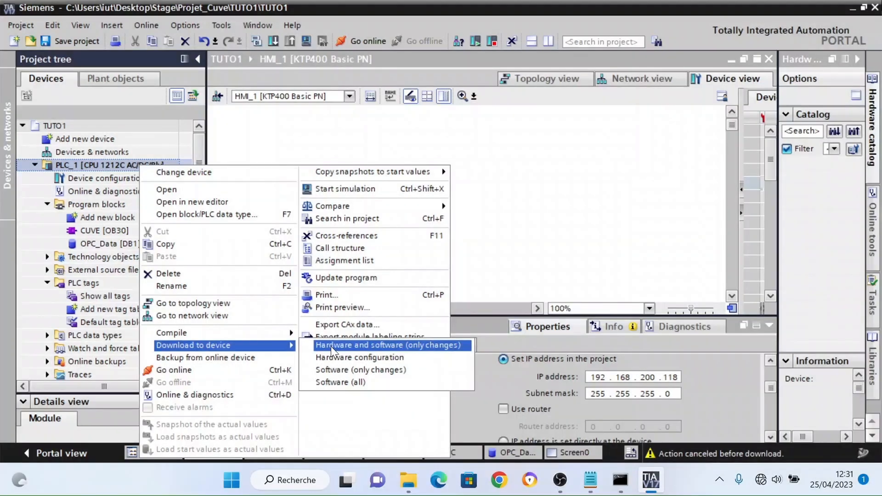
# Start a hardware and software (only changes) download to PLC_1 found through subnet PN/IE_1, considering the device trusted
pyautogui.click(331, 346)
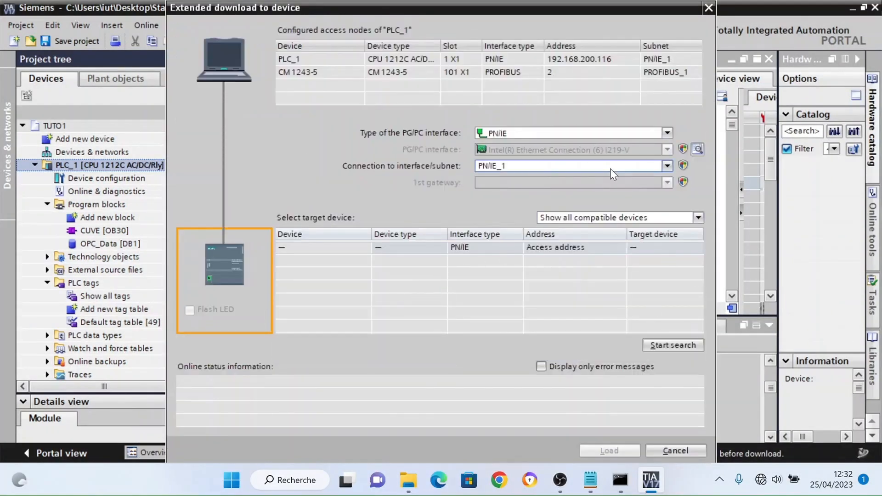
pyautogui.click(609, 167)
pyautogui.click(541, 197)
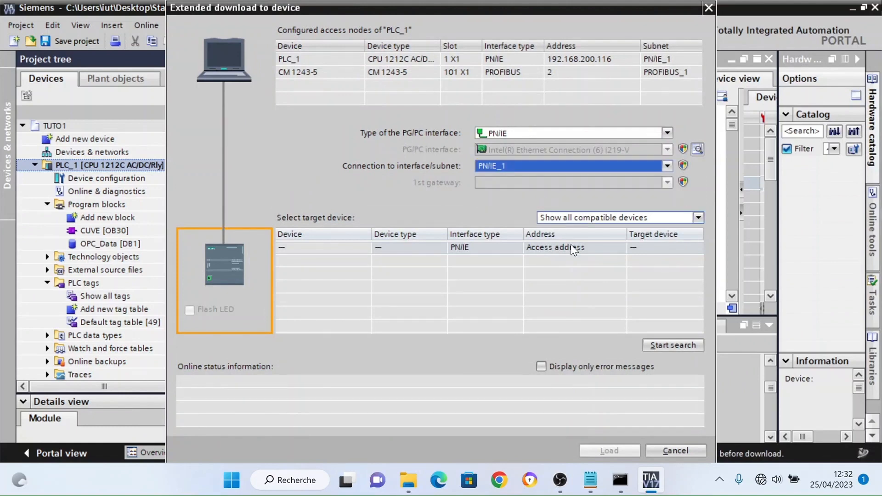
pyautogui.click(667, 344)
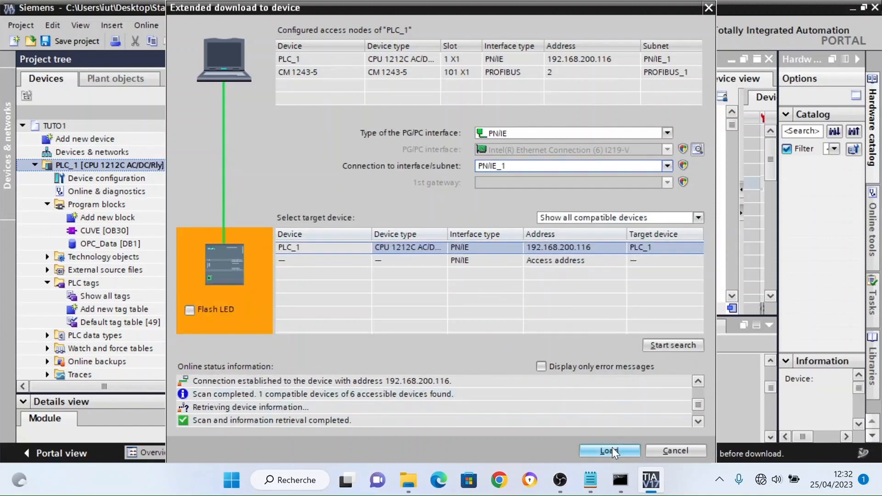
pyautogui.click(612, 449)
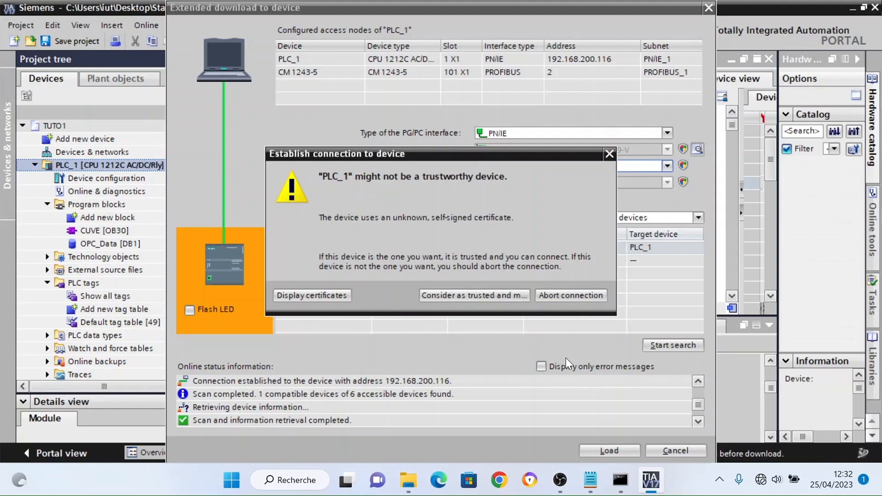
pyautogui.click(512, 298)
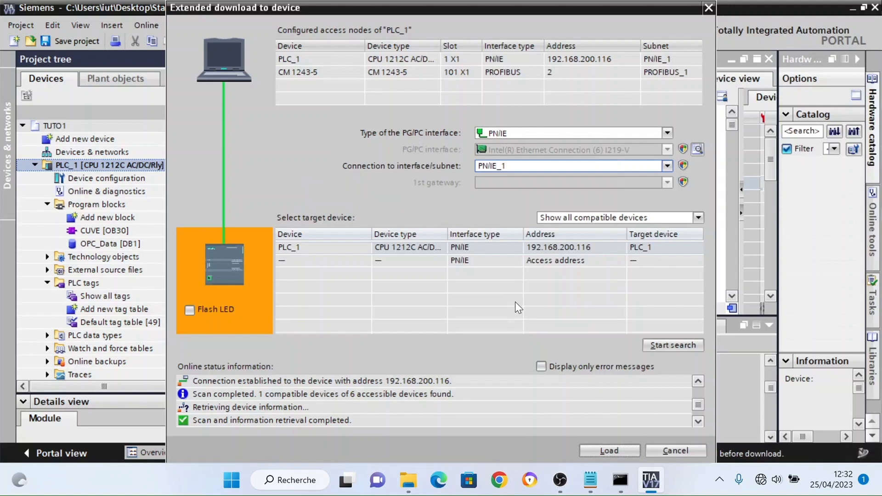
pyautogui.press('Escape')
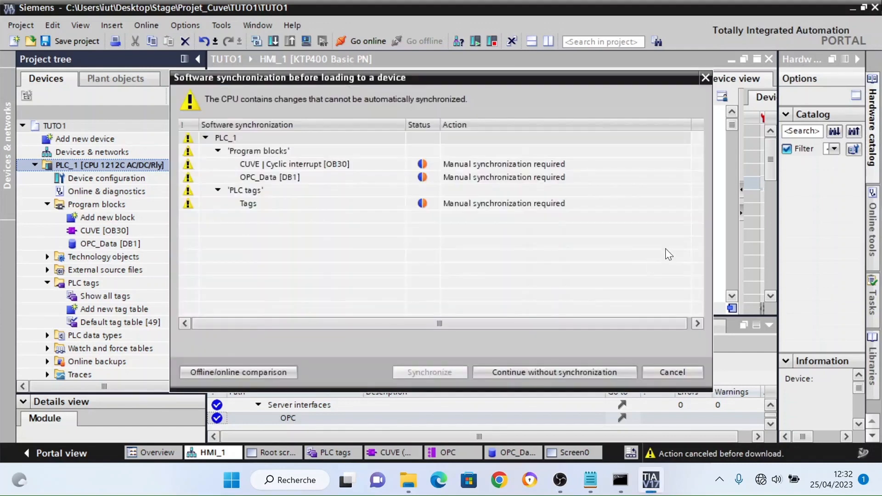
# Complete the PLC_1 download without synchronization, with the Stop modules action set to Stop all
pyautogui.click(554, 372)
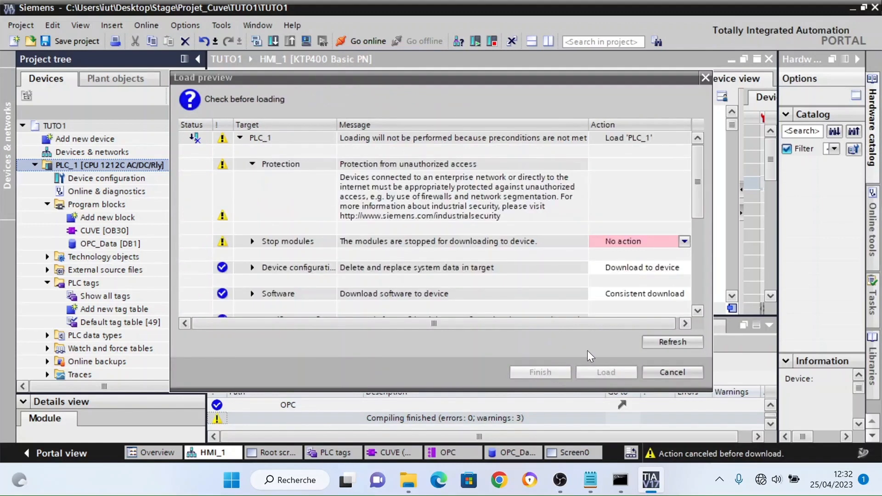
pyautogui.click(665, 242)
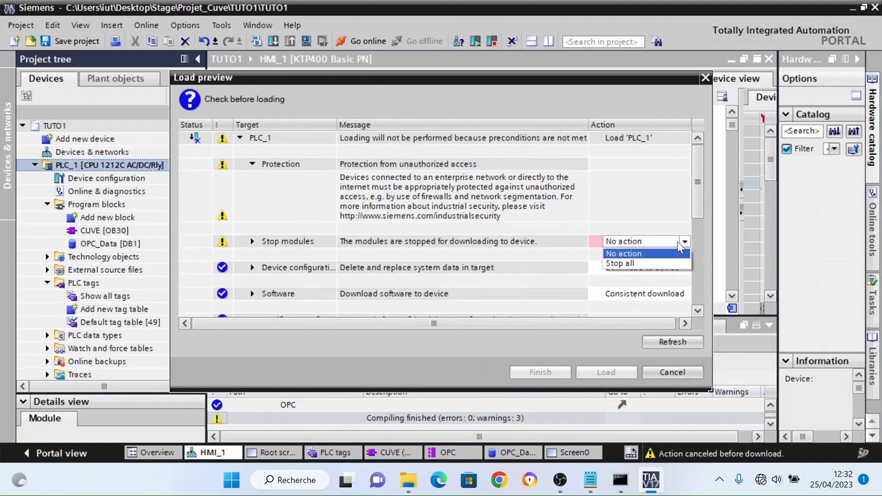
pyautogui.click(651, 263)
pyautogui.click(606, 373)
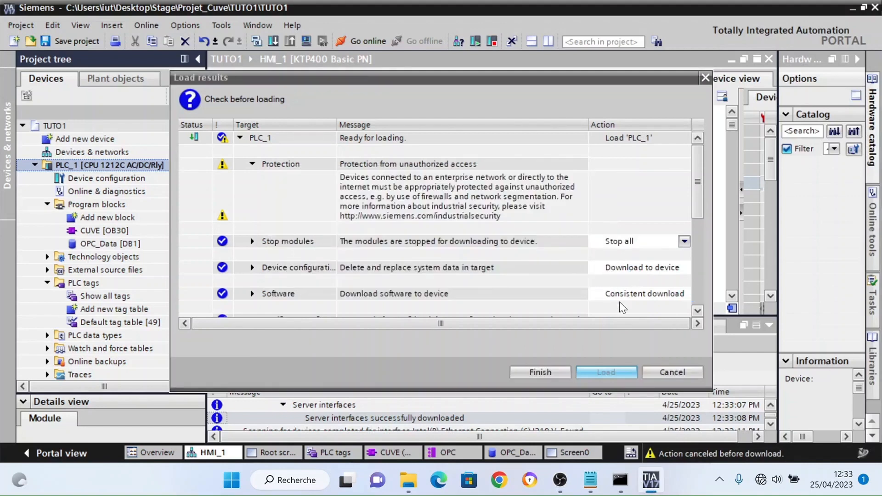
pyautogui.click(553, 374)
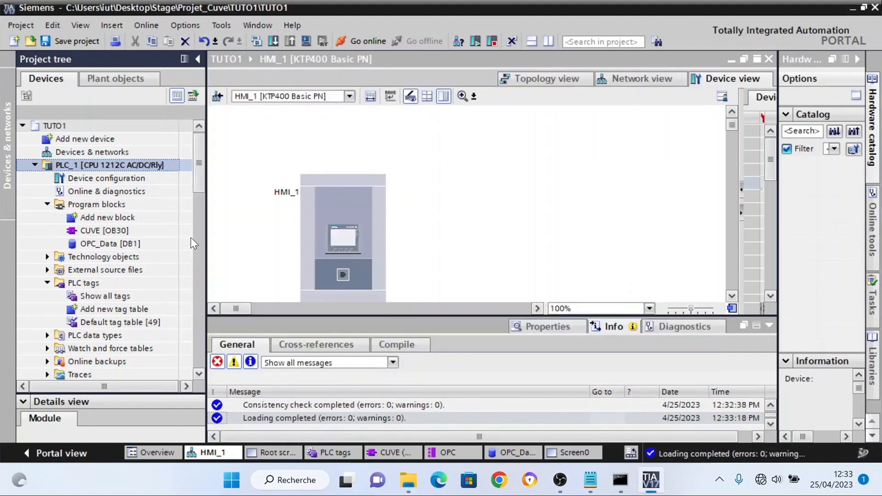
# Download all software to the HMI_1 panel found by a device search on PN/IE_1, with Overwrite all enabled
pyautogui.moveTo(200, 175); pyautogui.dragTo(194, 231)
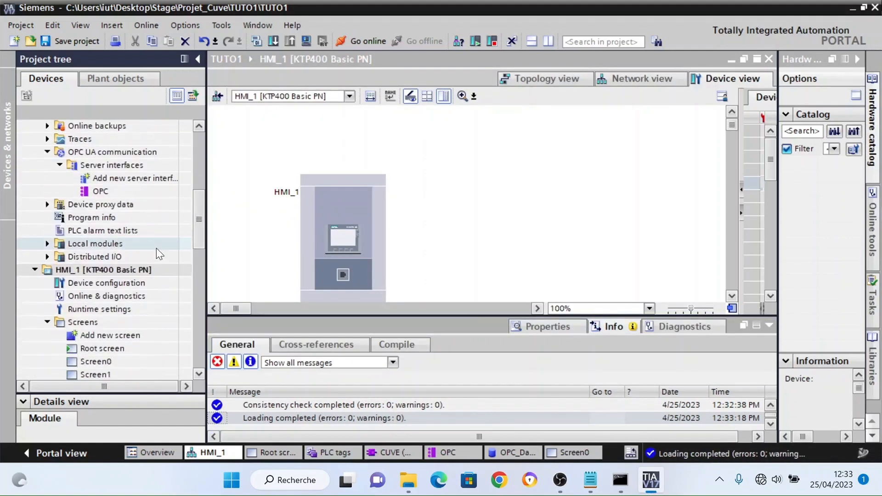
pyautogui.click(145, 271)
pyautogui.rightClick(144, 271)
pyautogui.moveTo(248, 175)
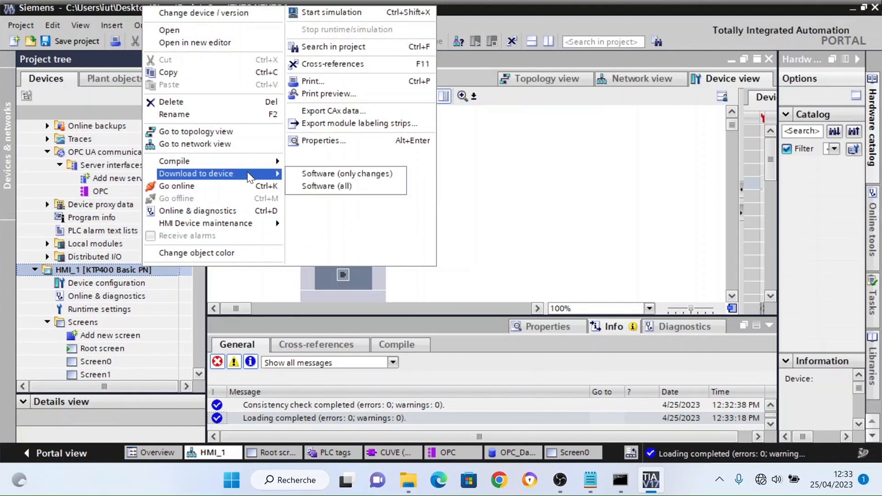
pyautogui.click(321, 186)
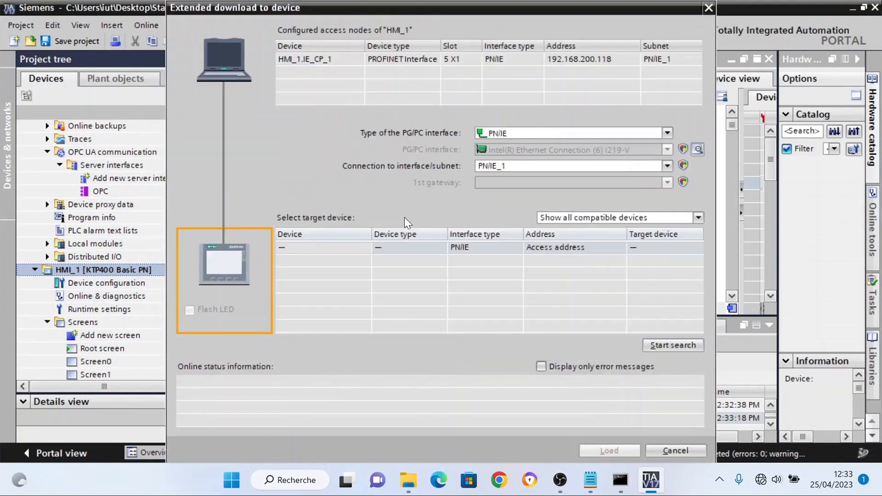
pyautogui.click(668, 349)
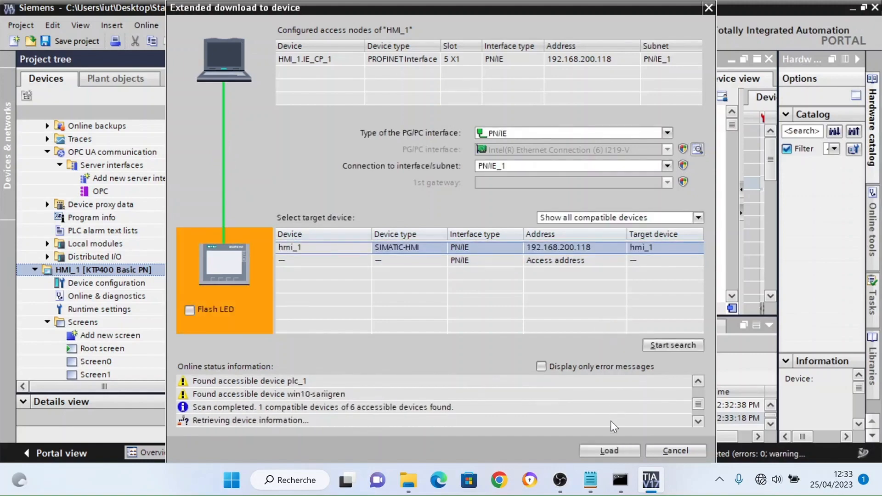
pyautogui.click(609, 451)
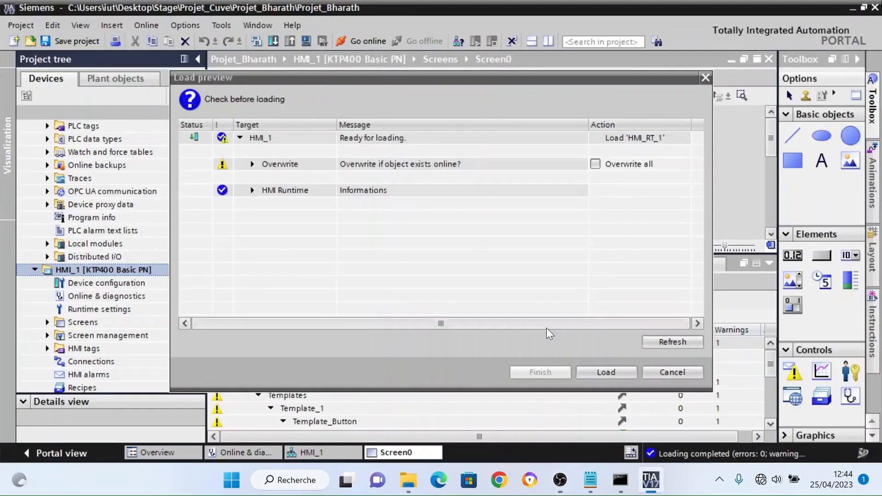
pyautogui.click(595, 164)
pyautogui.click(604, 371)
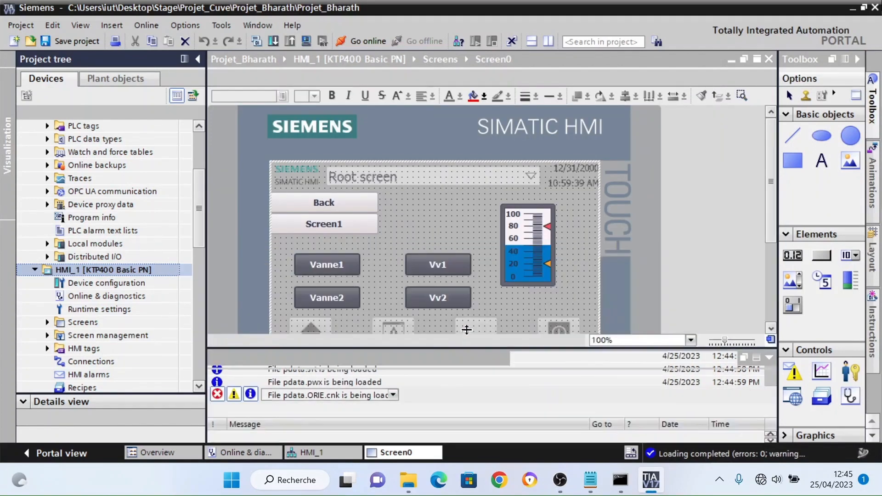
# Go online from the project root with both HMI_RT_1 and PLC_1 selected
pyautogui.scroll(3, 202, 184)
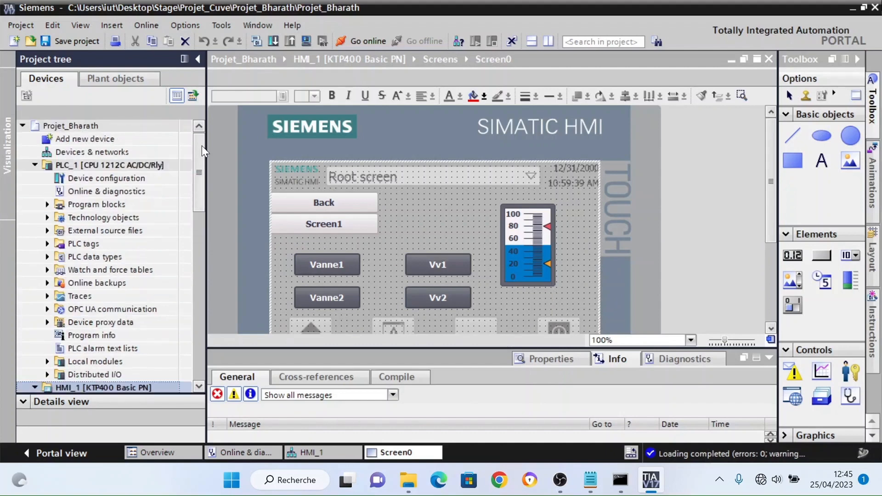
pyautogui.rightClick(148, 165)
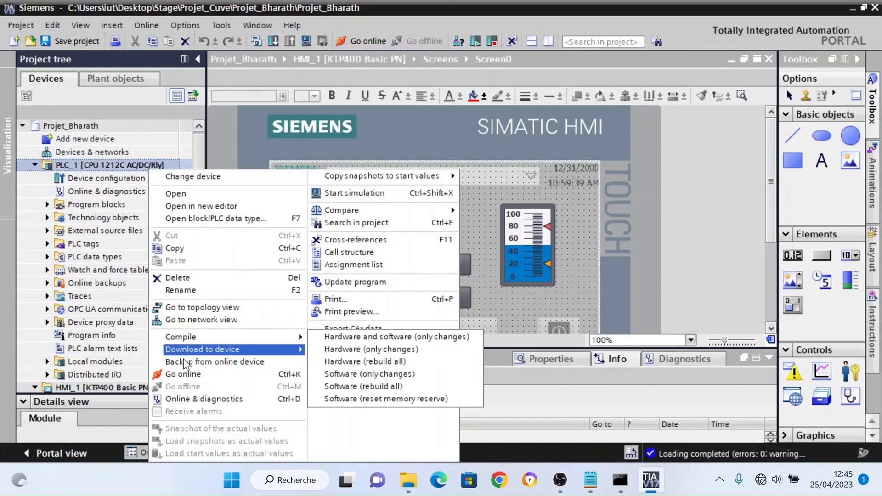
pyautogui.click(203, 145)
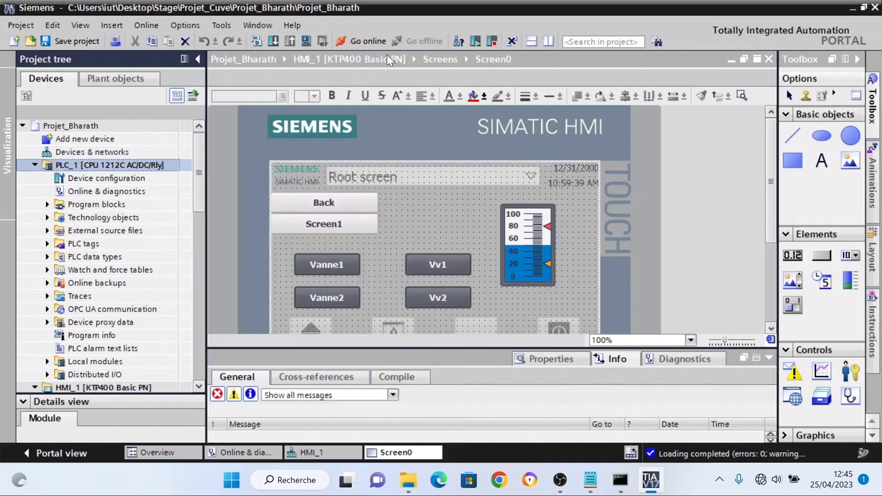
pyautogui.rightClick(124, 125)
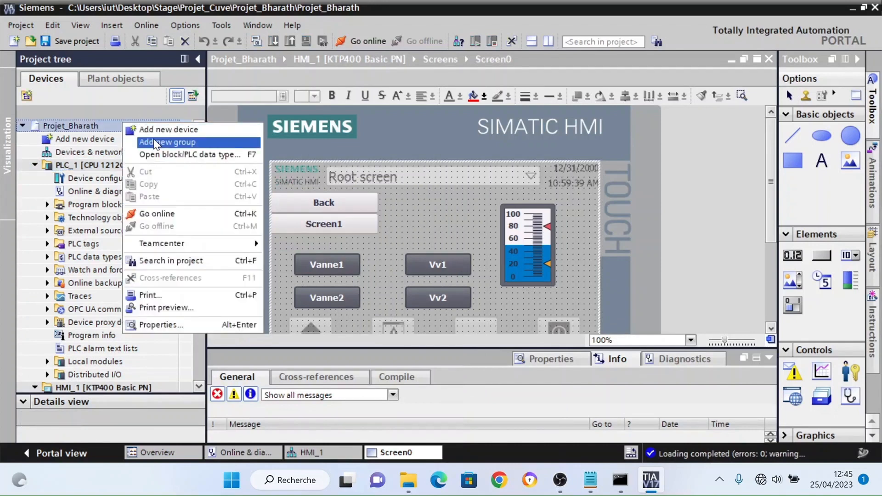
pyautogui.click(166, 214)
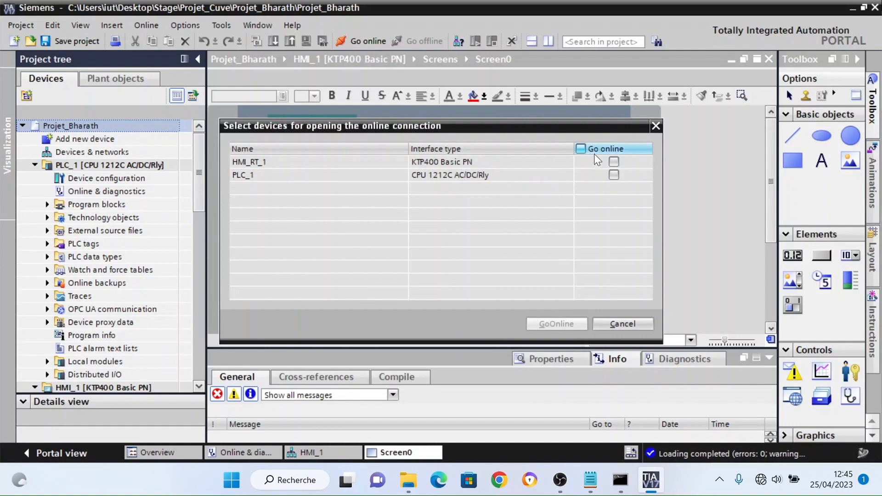
pyautogui.click(581, 148)
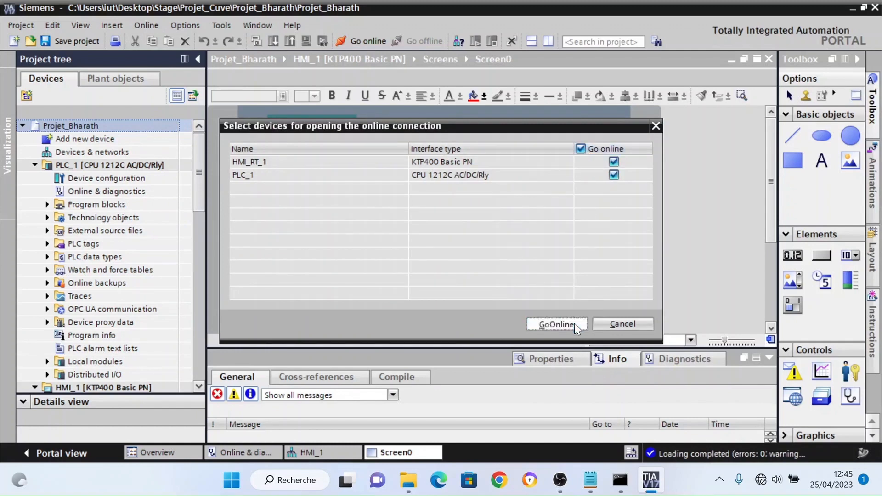
pyautogui.click(556, 323)
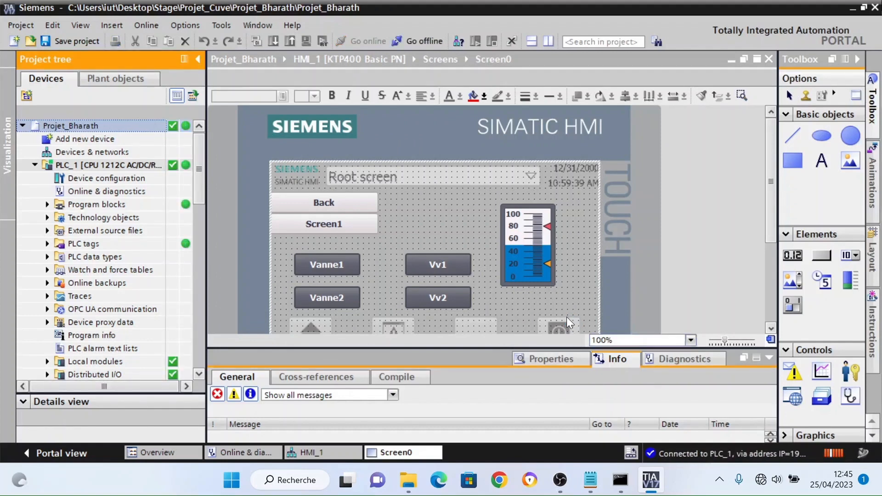
# Open the OPC_Data [DB1] data block in PLC_1's program blocks and monitor its live values
pyautogui.scroll(-3, 196, 197)
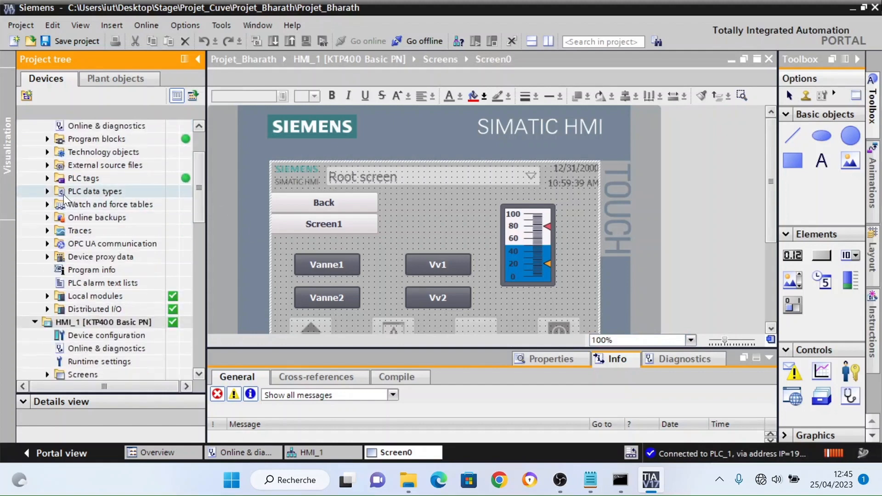
pyautogui.doubleClick(95, 179)
pyautogui.scroll(3, 197, 187)
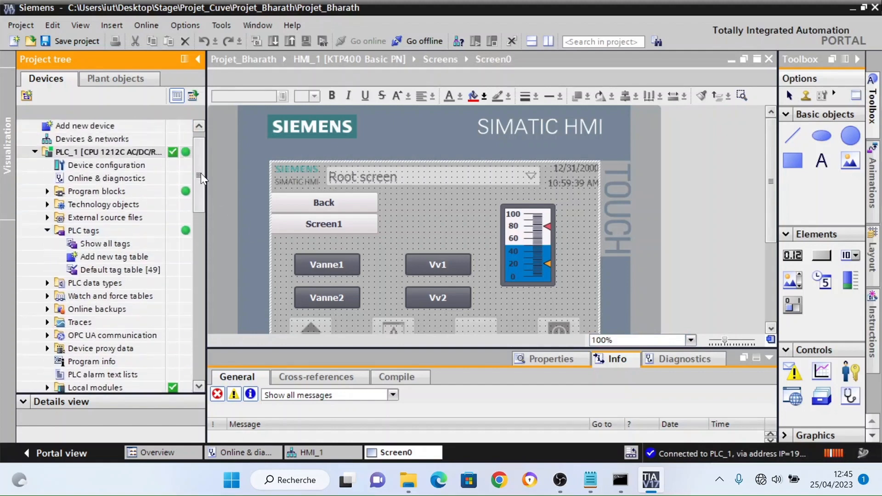
pyautogui.click(48, 191)
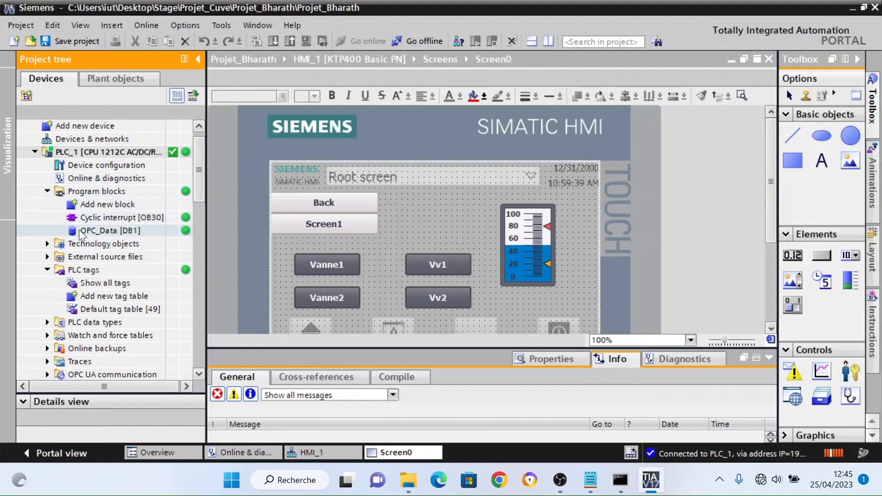
pyautogui.doubleClick(97, 230)
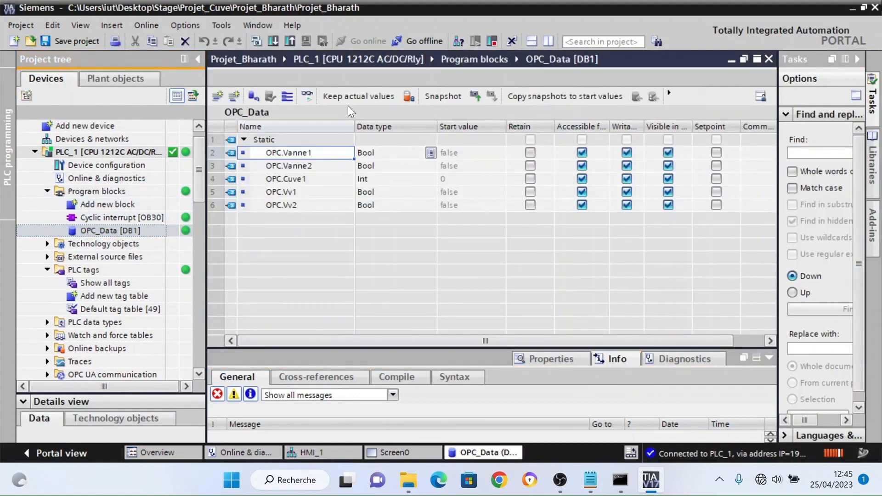
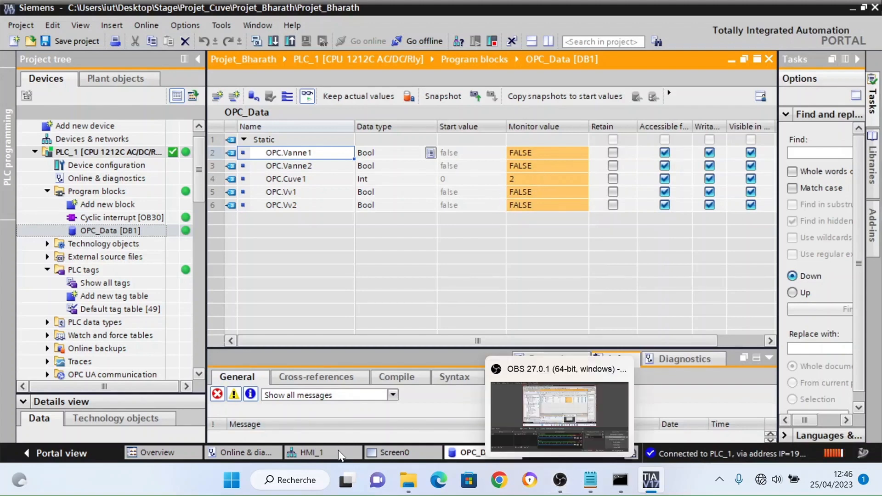
# Switch to PcVue and start the TEST project in demonstration mode
pyautogui.click(320, 480)
pyautogui.click(266, 164)
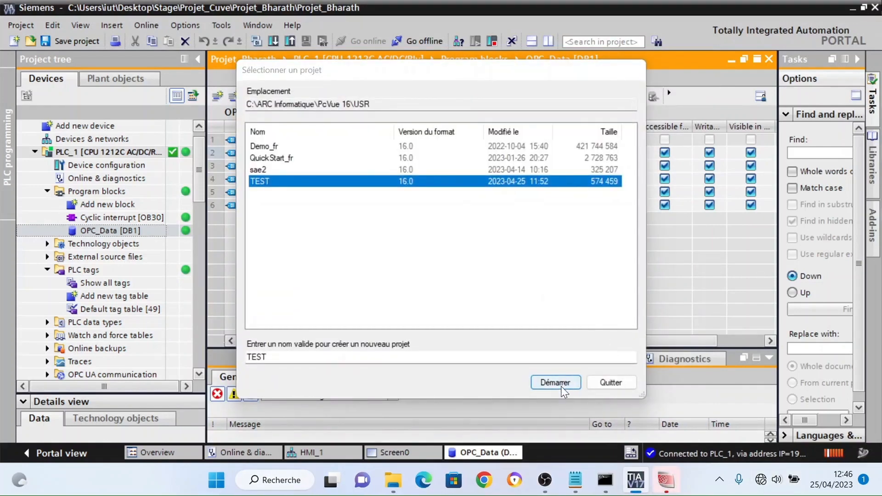
pyautogui.click(555, 383)
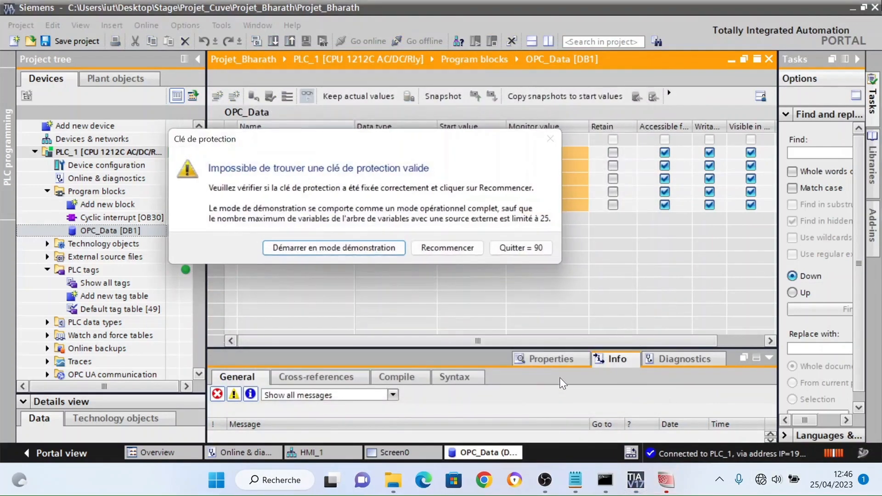
pyautogui.click(362, 250)
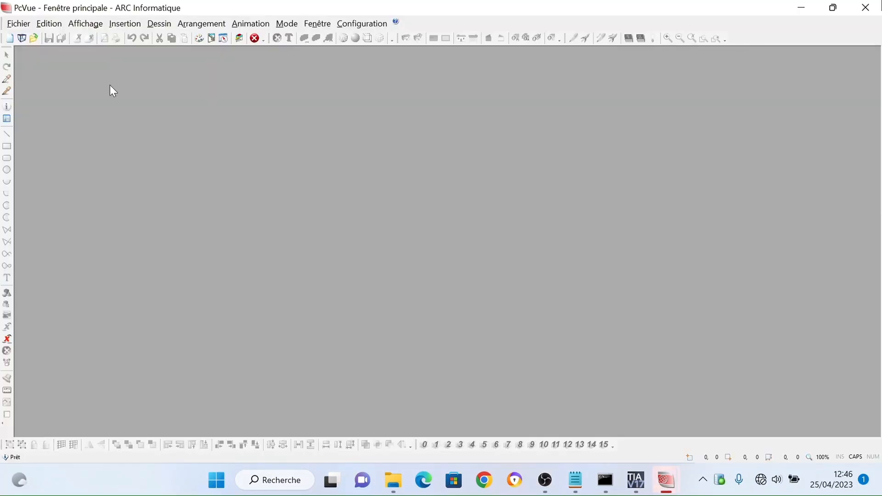
# Create a new synoptic with the model TUTO and enlarge its window to fill the workspace
pyautogui.click(21, 24)
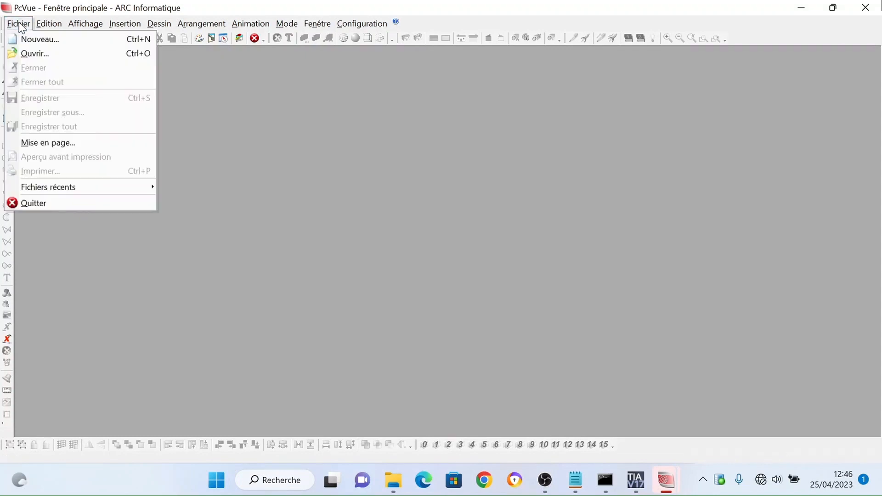
pyautogui.click(26, 38)
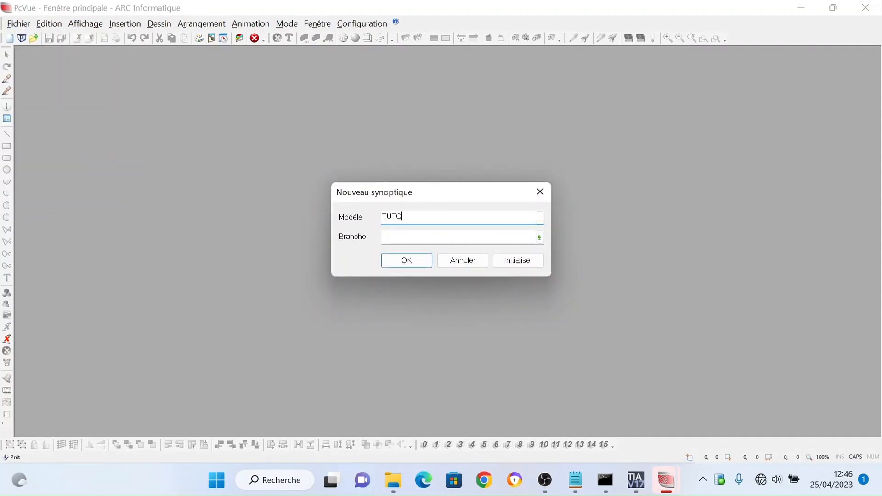
pyautogui.click(405, 263)
pyautogui.click(309, 202)
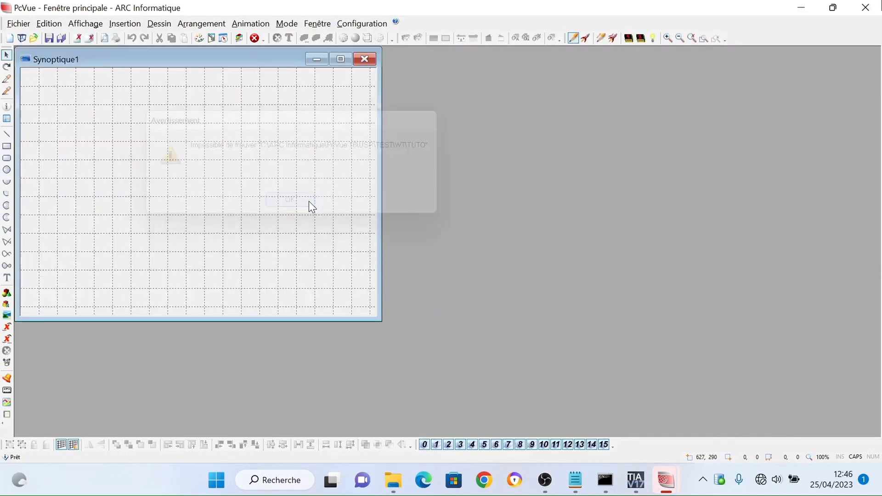
pyautogui.moveTo(380, 319); pyautogui.dragTo(877, 434)
# Open the OPC UA communication settings and add the network Network01, active at startup
pyautogui.click(363, 23)
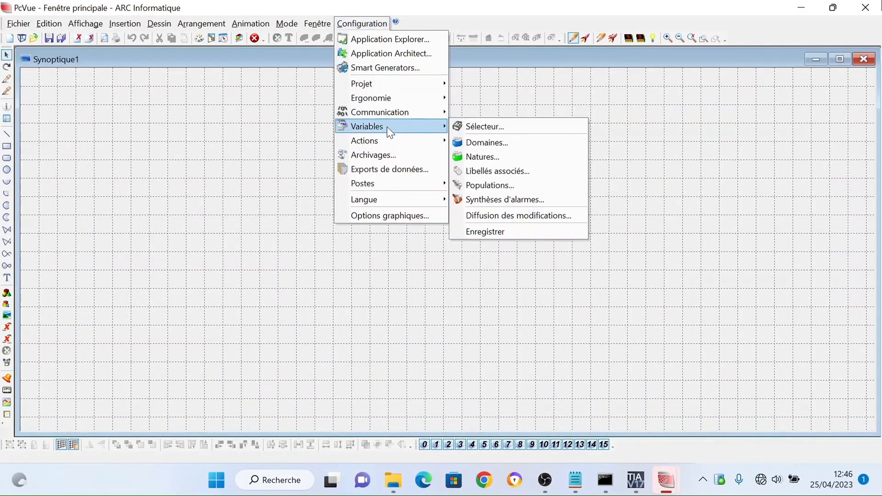
pyautogui.moveTo(394, 117)
pyautogui.click(473, 110)
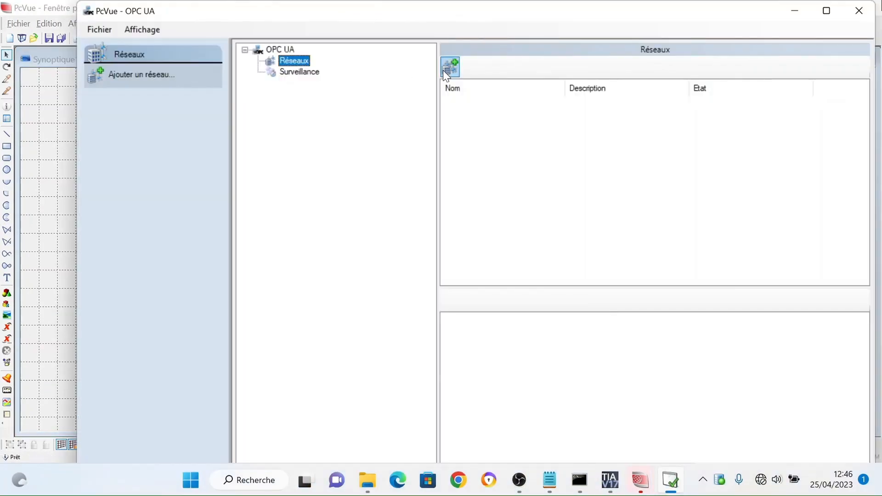
pyautogui.click(449, 68)
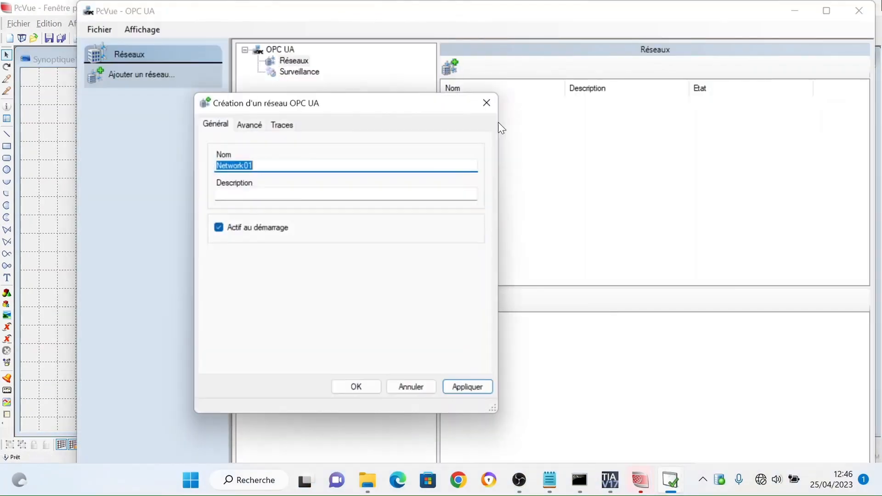
pyautogui.click(356, 388)
# Start a new OPC UA server named Server01 in Network01 with the URI opc.tcp://192.168.200.116:4840
pyautogui.doubleClick(462, 100)
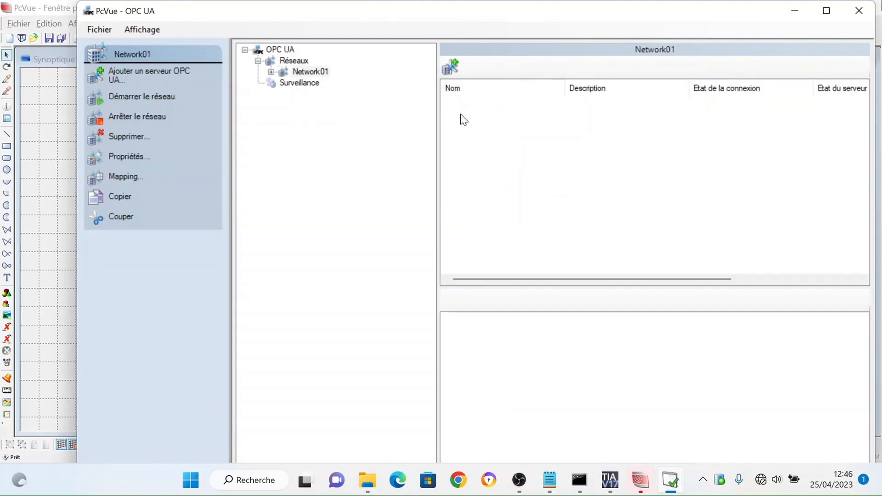
pyautogui.click(448, 68)
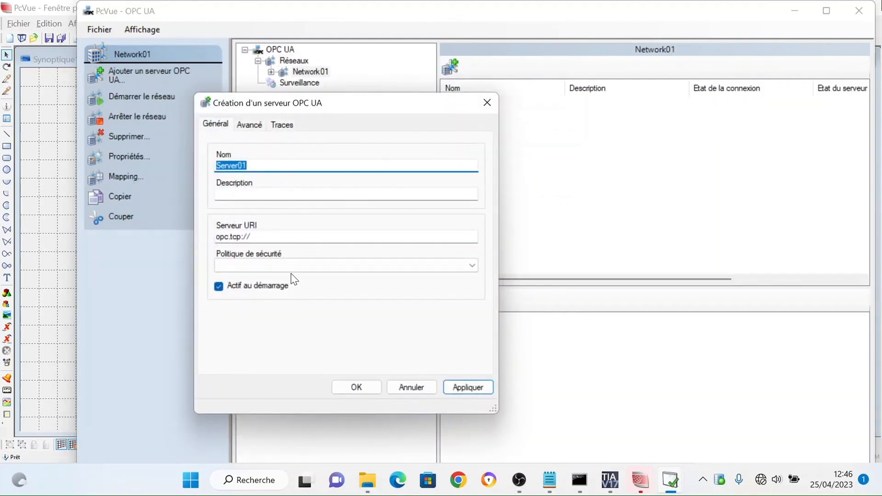
pyautogui.click(262, 240)
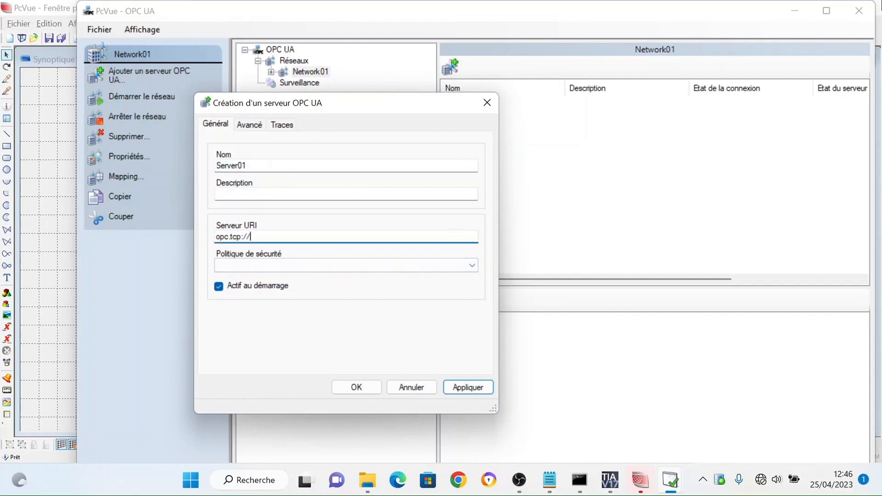
pyautogui.write('192')
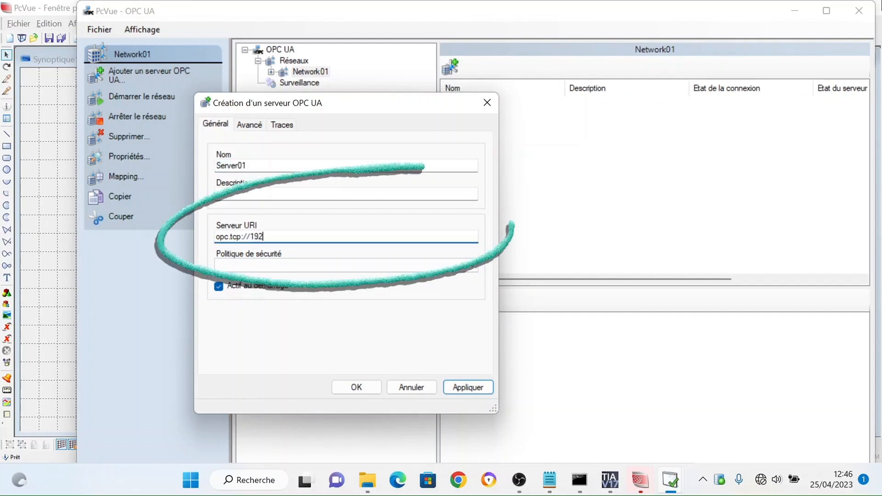
pyautogui.write('.16')
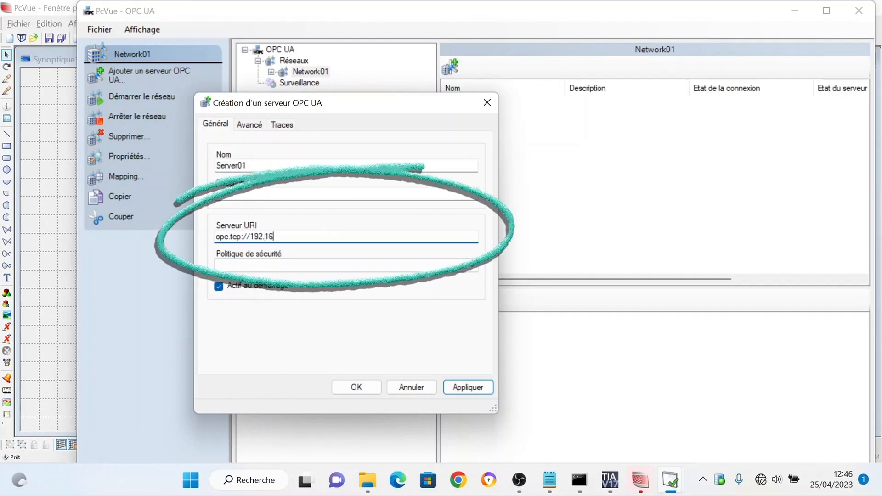
pyautogui.write('8.200.')
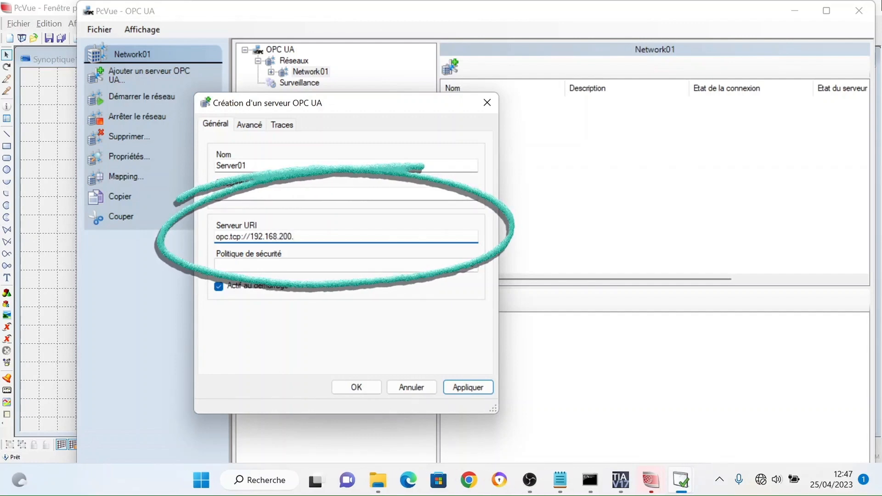
pyautogui.write('116')
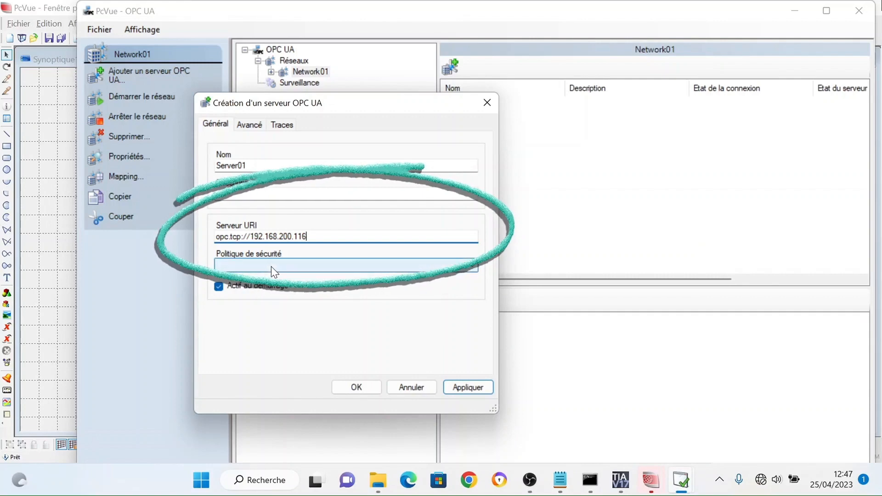
pyautogui.write(':4840')
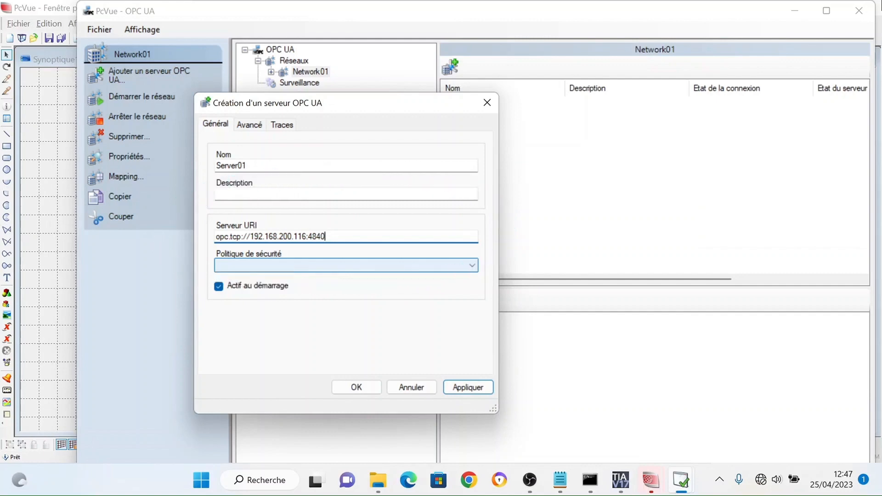
# Create Server01 with the security policy None - None and close the OPC UA configuration
pyautogui.click(282, 265)
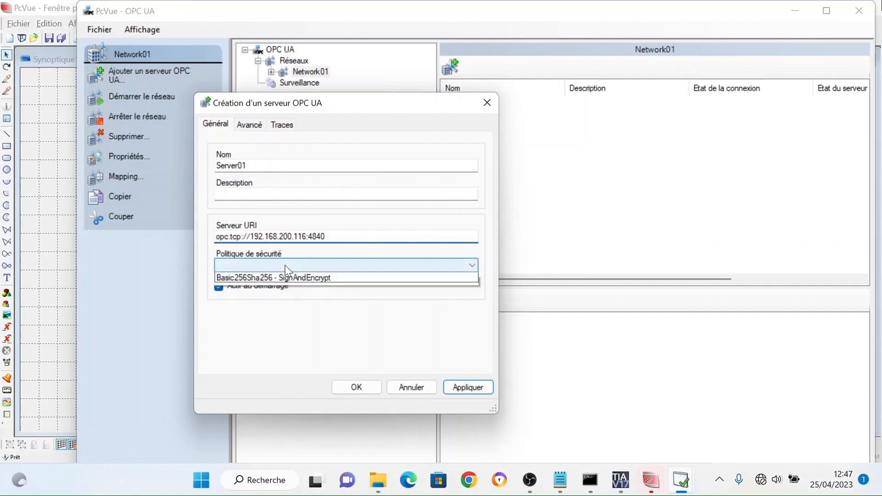
pyautogui.click(322, 277)
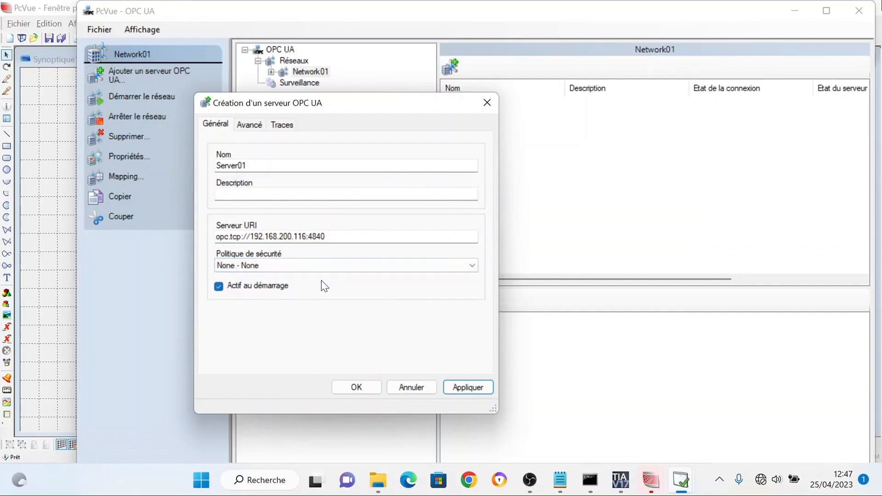
pyautogui.click(357, 390)
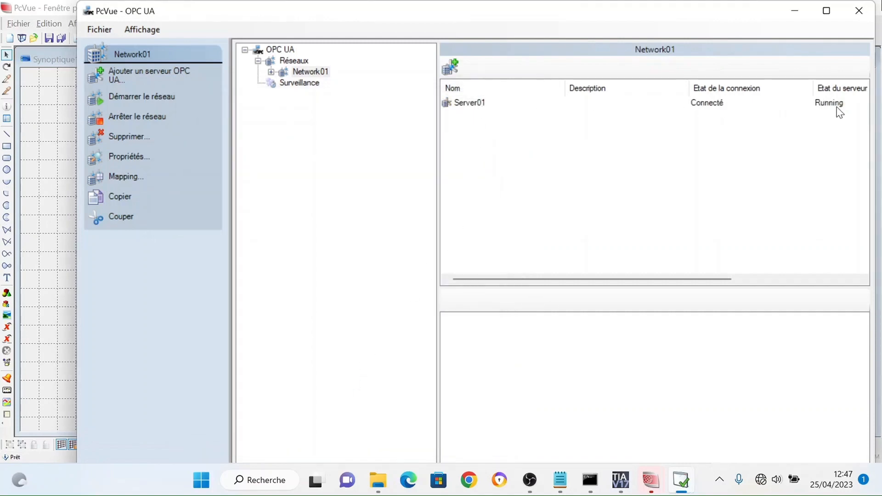
pyautogui.click(857, 11)
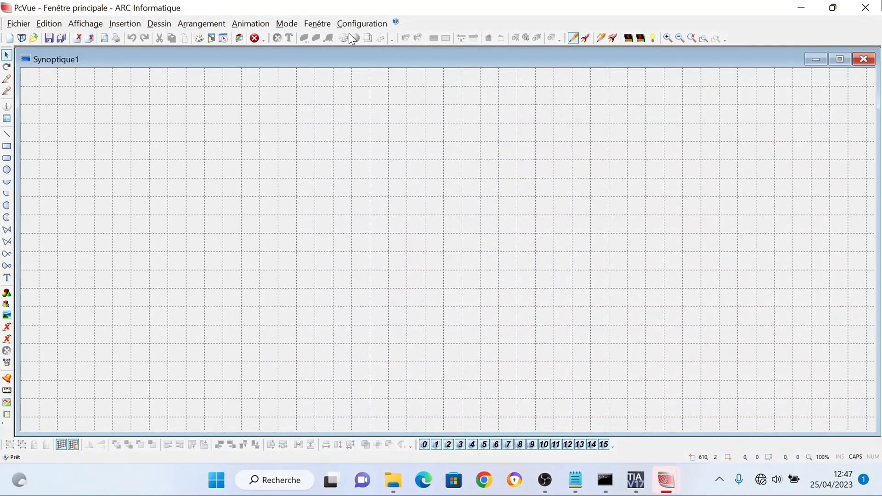
# Open the variable selector and start a new measure variable in the branch System.OPCUA.Network01.Server01
pyautogui.click(362, 24)
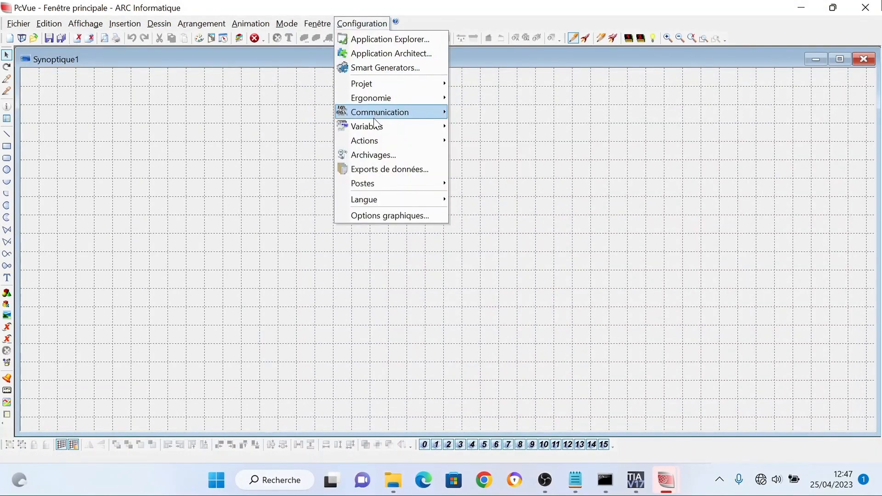
pyautogui.moveTo(414, 124)
pyautogui.click(479, 124)
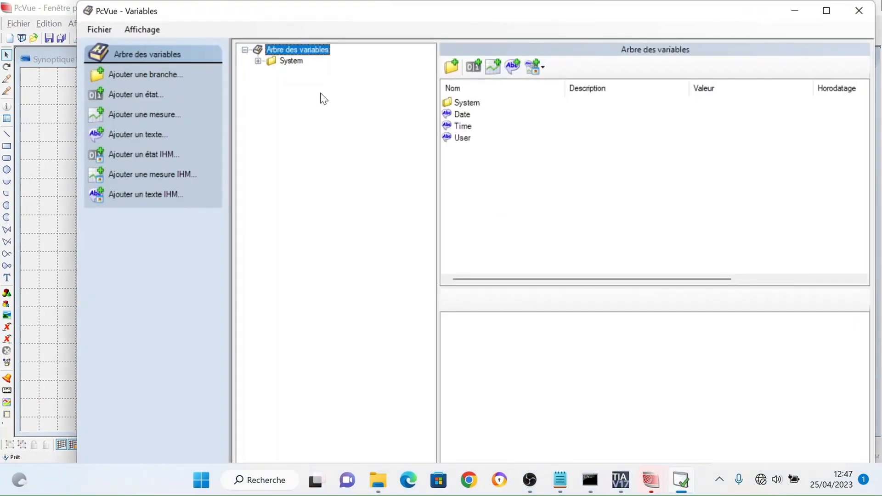
pyautogui.doubleClick(297, 64)
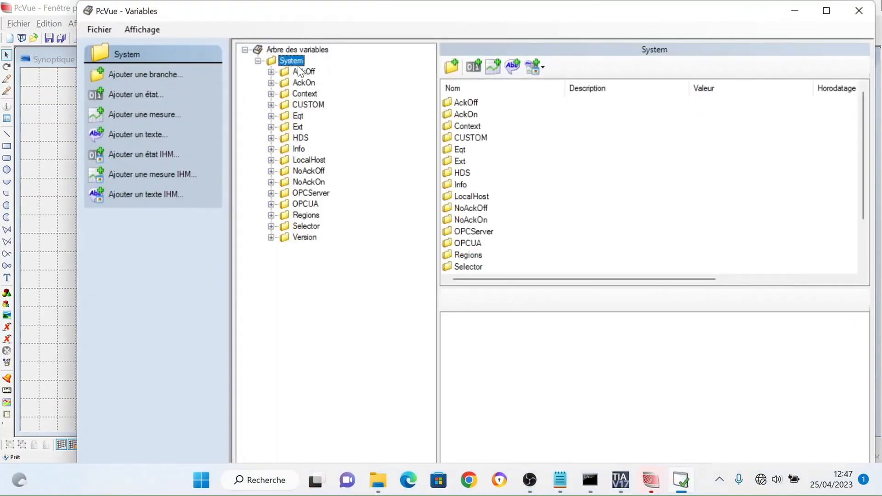
pyautogui.doubleClick(314, 205)
pyautogui.doubleClick(473, 103)
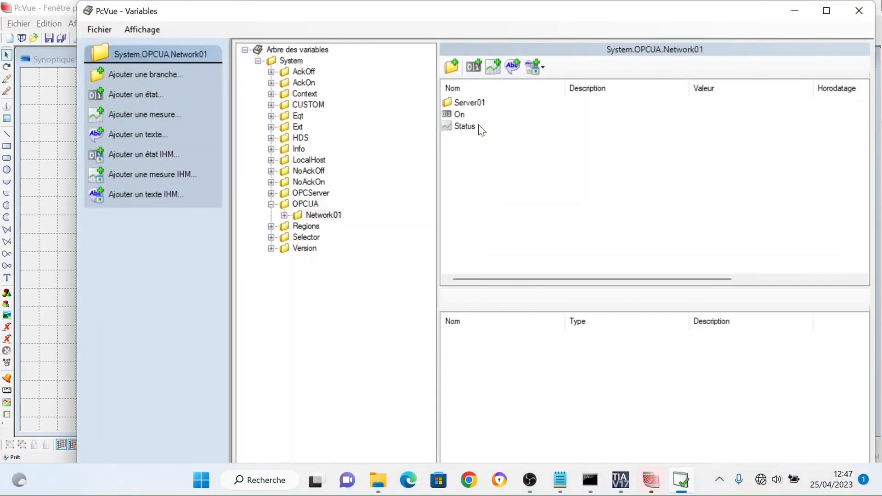
pyautogui.doubleClick(487, 104)
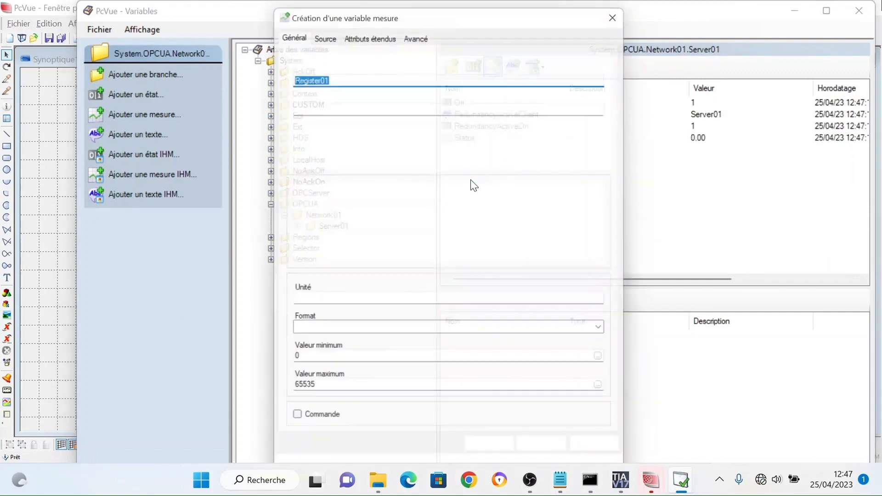
# Name the measure variable CUVE, with maximum value 100, unit % and format #.#u
pyautogui.write('CUVE')
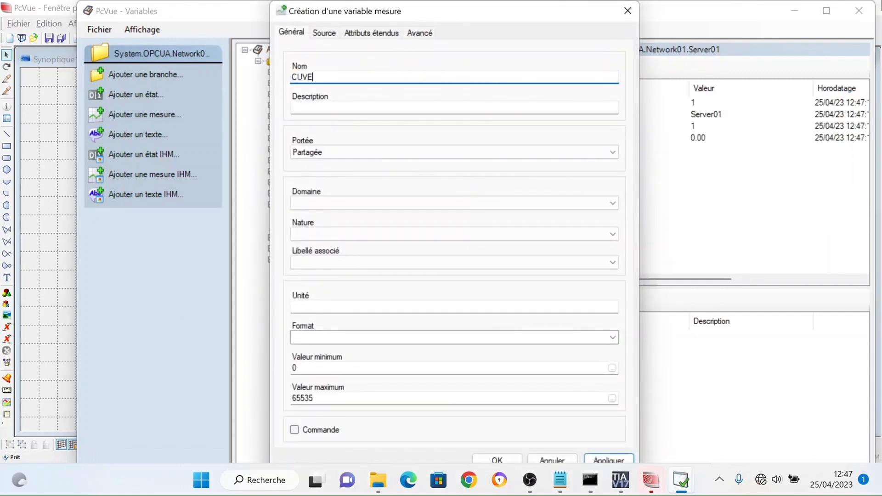
pyautogui.doubleClick(350, 398)
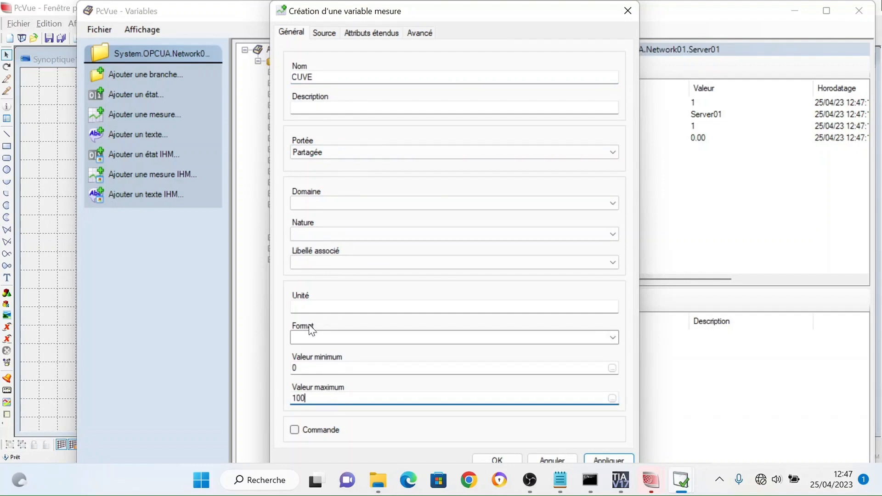
pyautogui.click(350, 307)
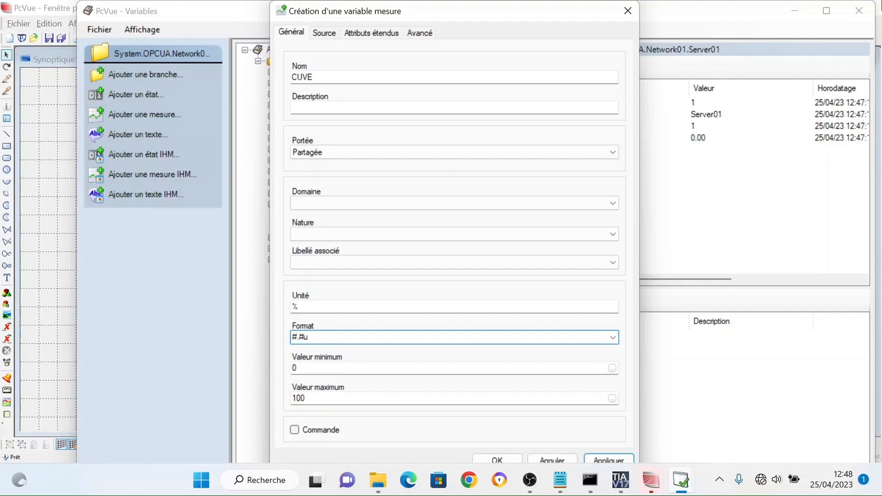
# Set the source of the CUVE variable to the OPC UA network Network01
pyautogui.click(327, 39)
pyautogui.click(330, 77)
pyautogui.click(335, 101)
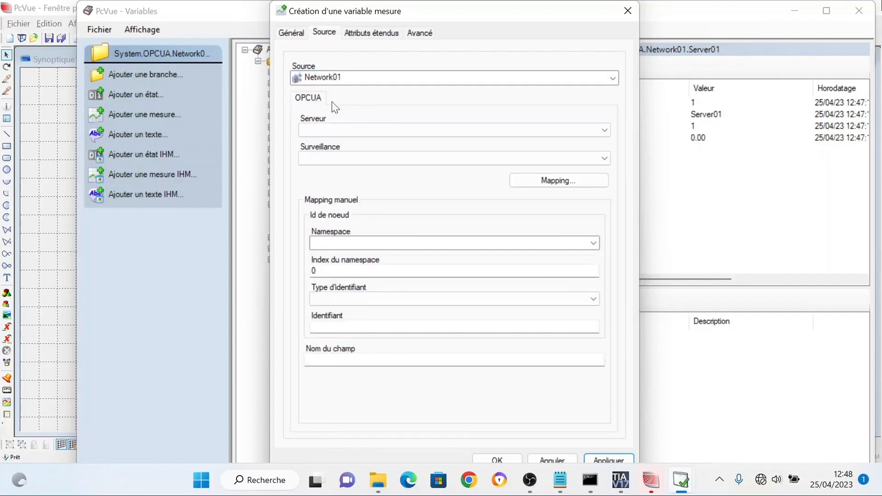
# Set the CUVE variable's server to Server01 and its monitoring to PollingGroup01
pyautogui.click(336, 131)
pyautogui.click(338, 143)
pyautogui.click(338, 158)
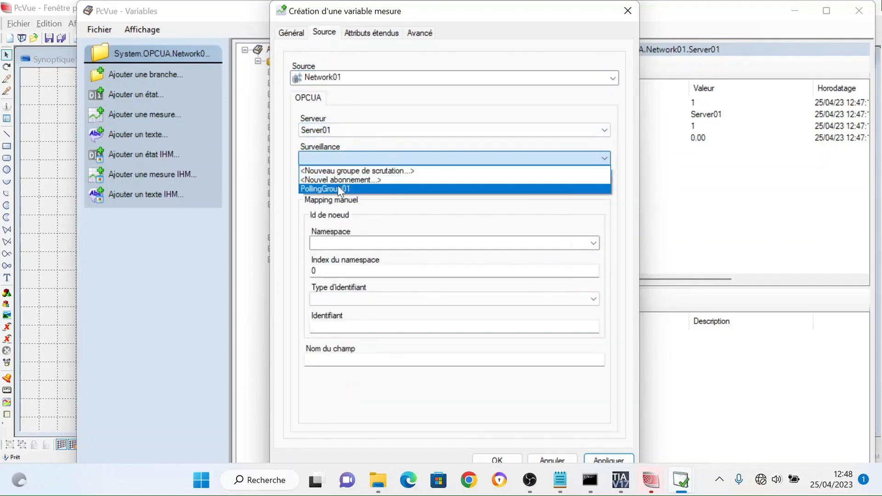
pyautogui.click(337, 186)
# Map CUVE to the node with identifier 4 in the OPC interface under Objects > ServerInterfaces and confirm the variable
pyautogui.click(536, 184)
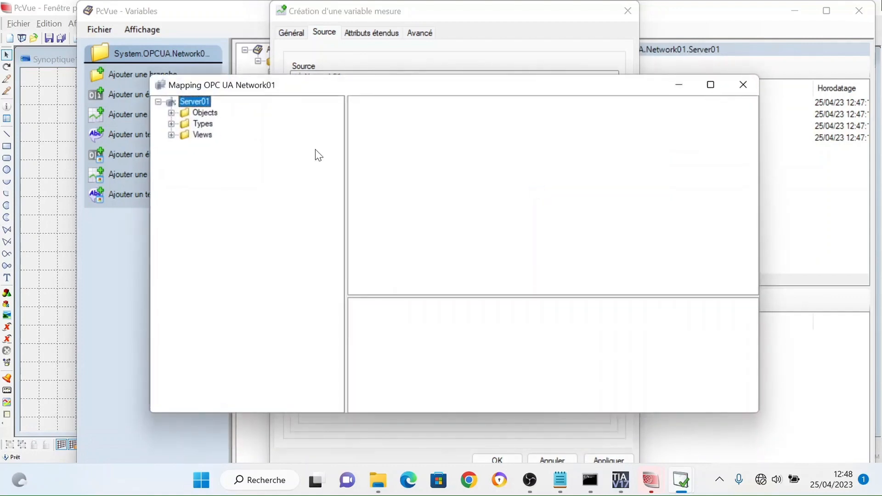
pyautogui.doubleClick(213, 115)
pyautogui.doubleClick(231, 157)
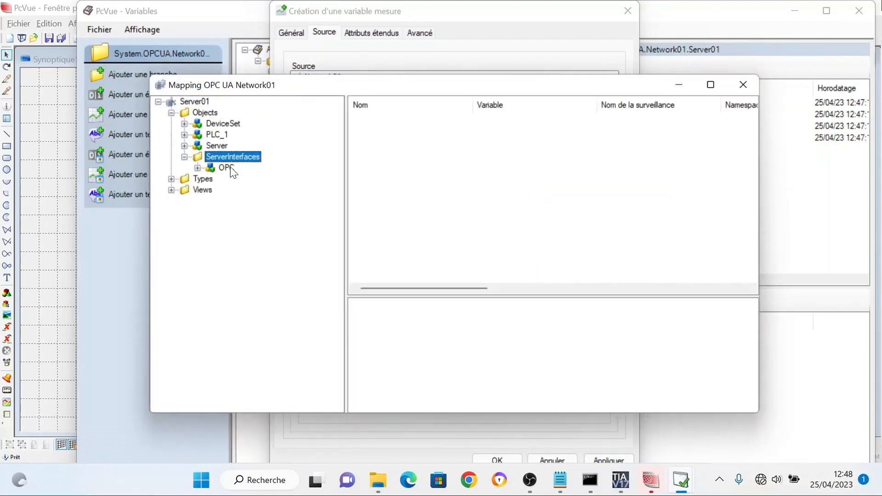
pyautogui.doubleClick(230, 167)
pyautogui.doubleClick(382, 120)
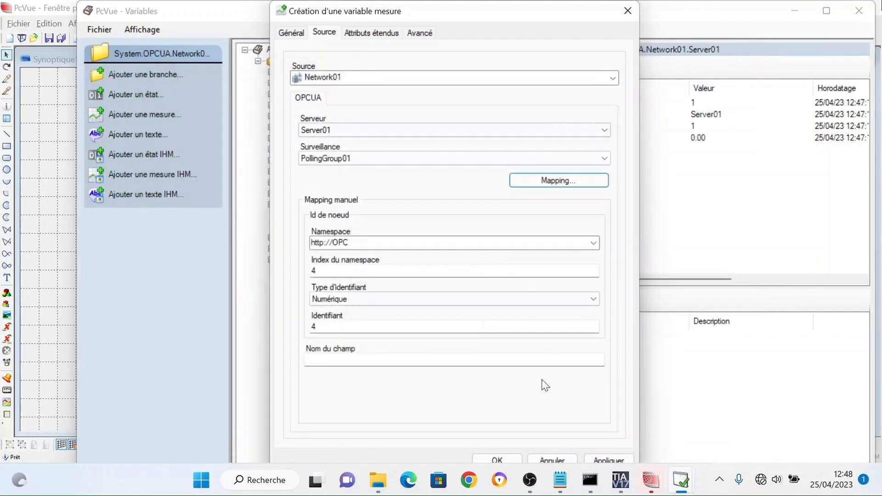
pyautogui.click(510, 460)
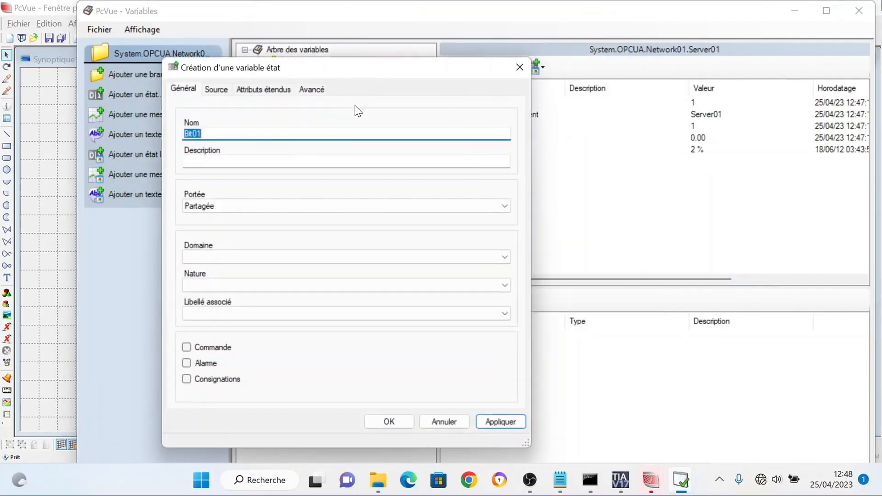
# Name the new state variable VANNE1, enable its Commande option and set its source to Network01
pyautogui.write('VANNE1')
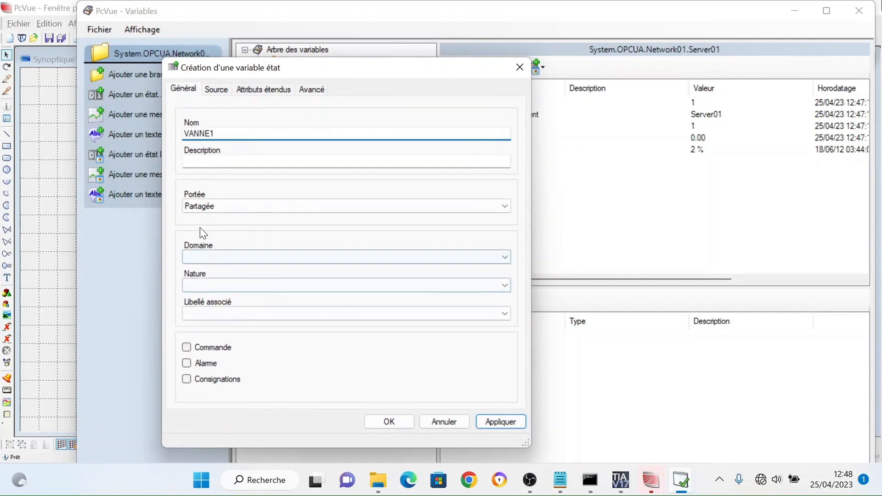
pyautogui.click(187, 347)
pyautogui.click(216, 89)
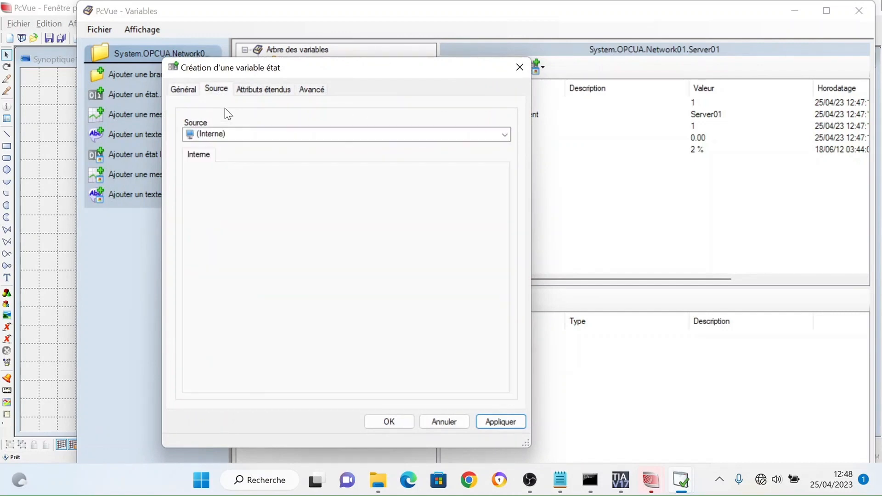
pyautogui.click(225, 133)
pyautogui.click(221, 158)
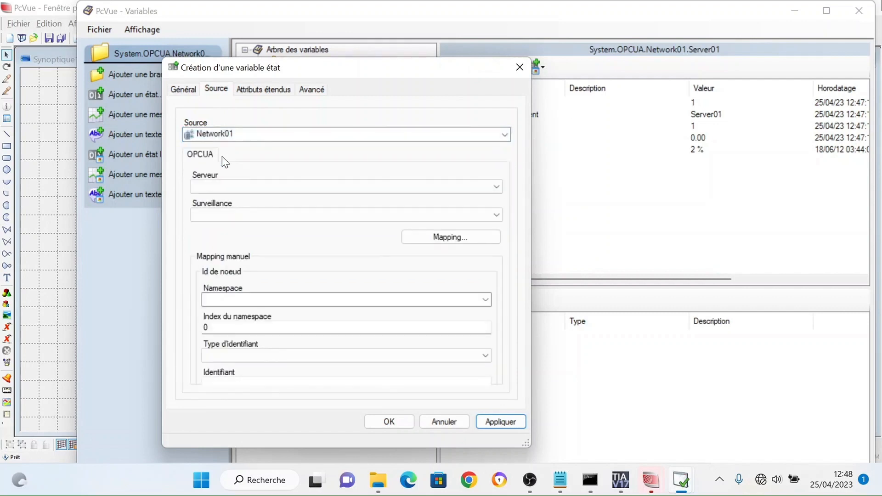
# Set the VANNE1 variable's server to Server01 and its monitoring to PollingGroup01
pyautogui.click(211, 188)
pyautogui.click(223, 200)
pyautogui.click(225, 214)
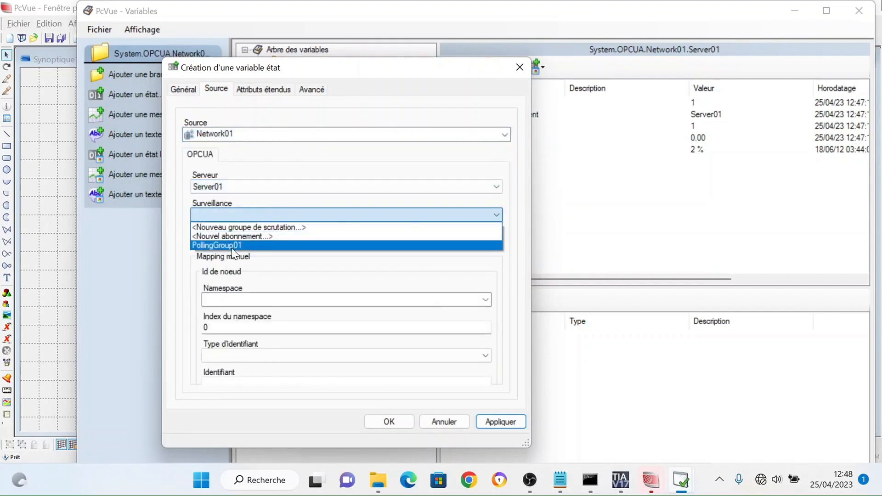
pyautogui.click(231, 245)
# Map VANNE1 to the node with identifier 2 in the OPC interface under Objects > ServerInterfaces and confirm the variable
pyautogui.click(436, 237)
pyautogui.doubleClick(99, 122)
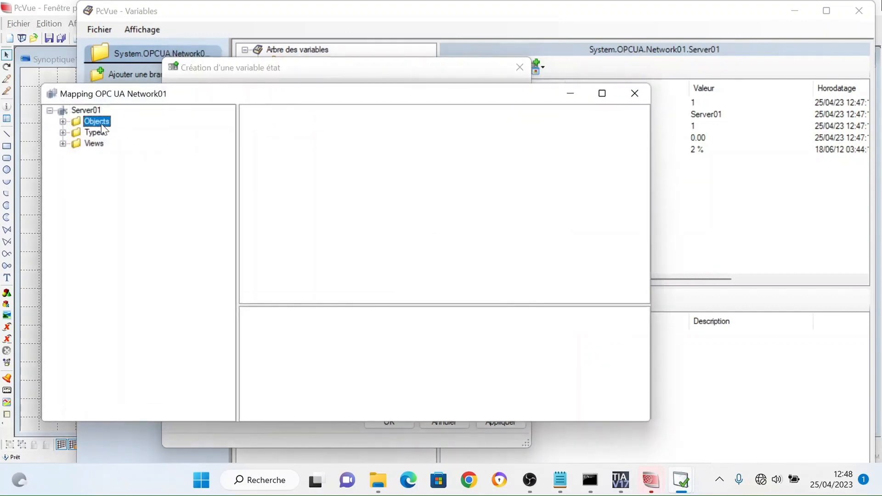
pyautogui.doubleClick(124, 165)
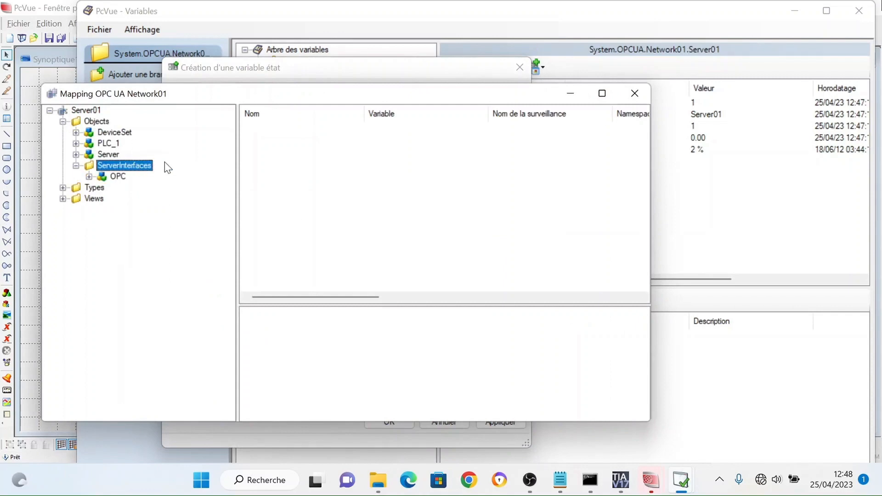
pyautogui.doubleClick(118, 176)
pyautogui.doubleClick(276, 141)
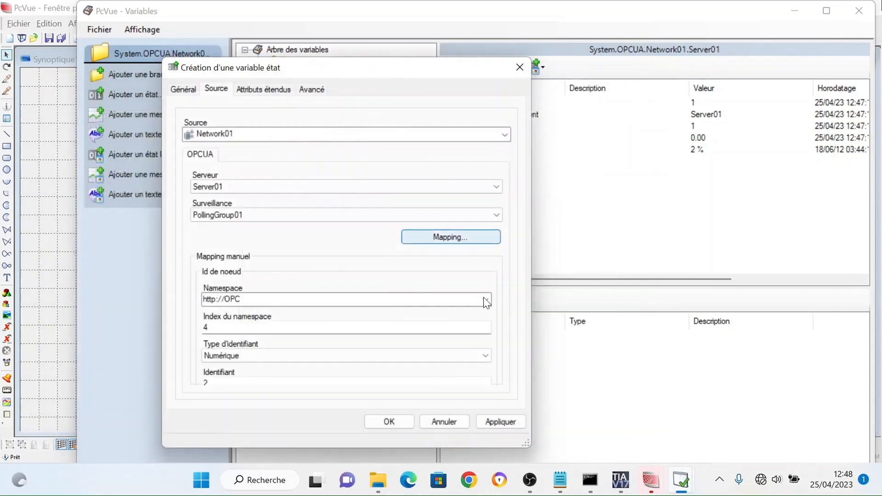
pyautogui.click(404, 421)
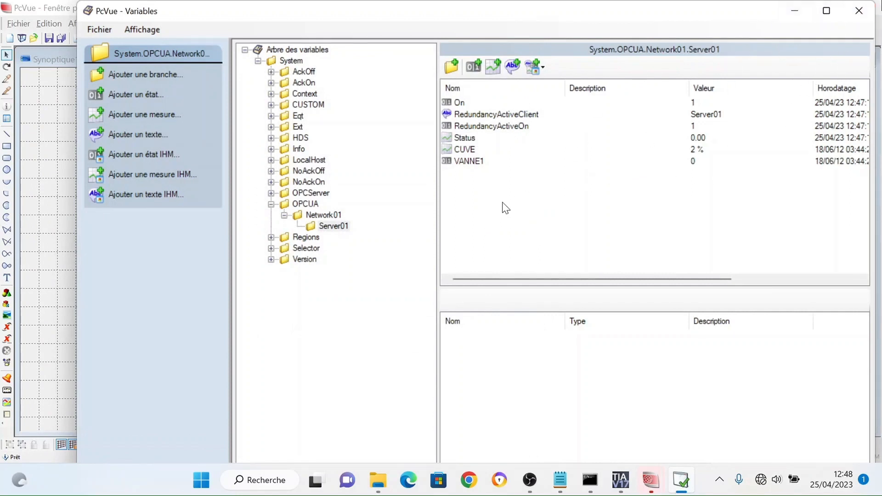
# Start another state variable named Vv1 in the Server01 branch, with the Commande option enabled and Network01 as source
pyautogui.click(473, 67)
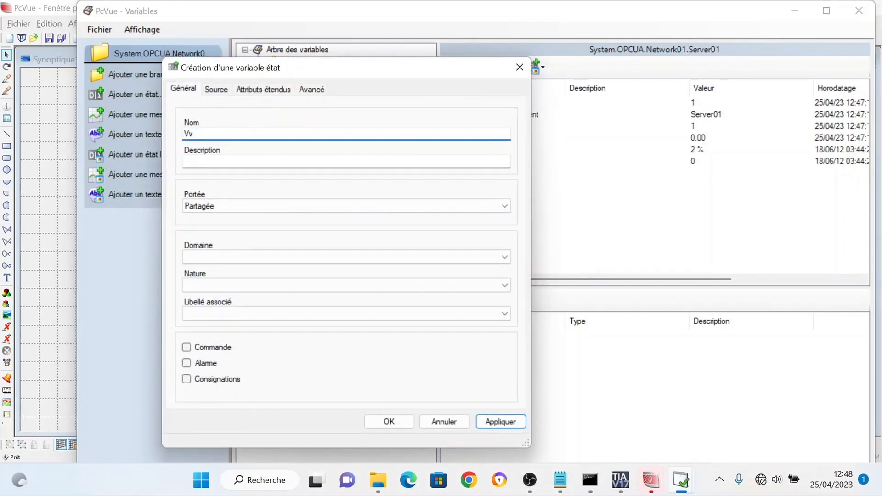
pyautogui.click(213, 352)
pyautogui.click(216, 89)
pyautogui.click(227, 134)
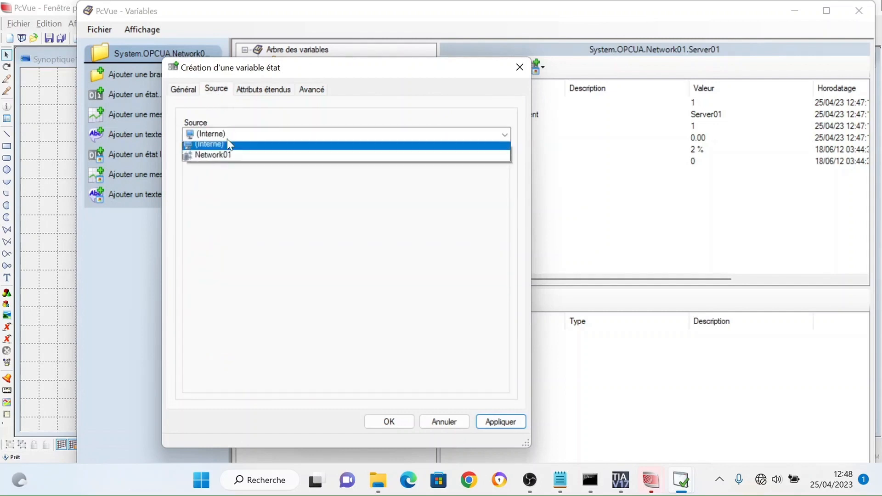
pyautogui.click(214, 159)
# Set the Vv1 variable's server to Server01 and its monitoring to PollingGroup01
pyautogui.click(221, 185)
pyautogui.click(222, 199)
pyautogui.click(225, 214)
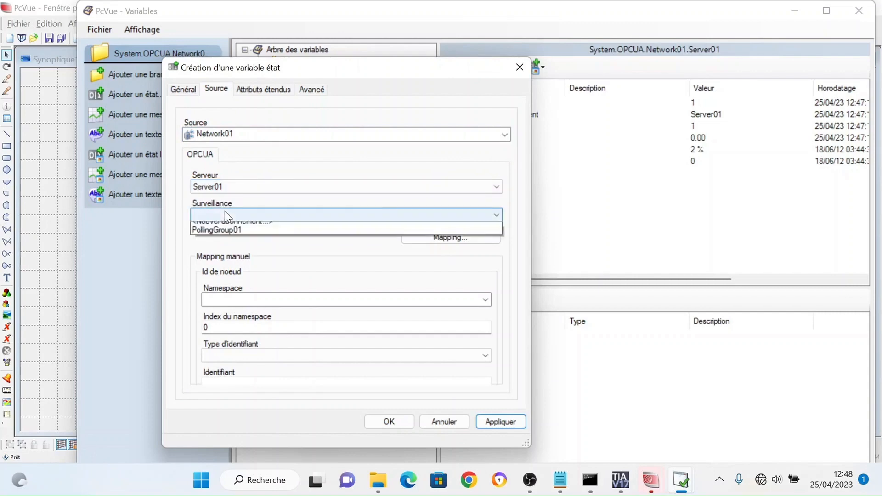
pyautogui.click(222, 241)
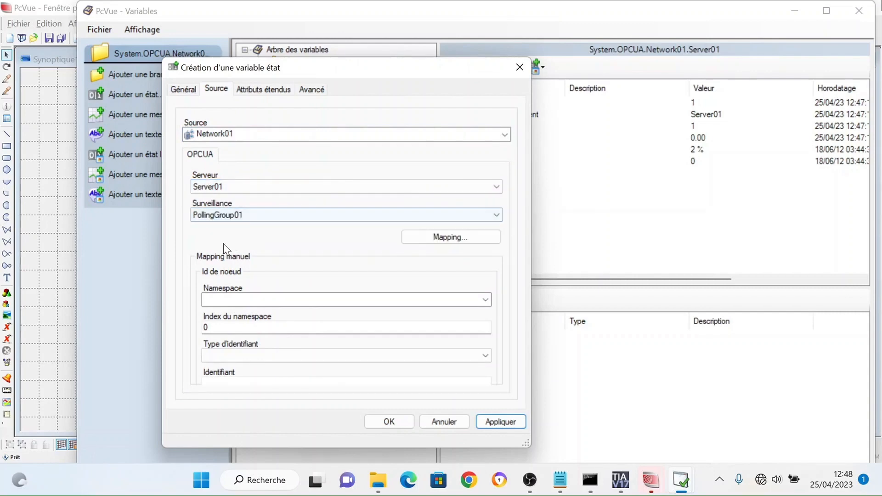
# Map Vv1 to the node with identifier 5 in the OPC interface, confirm the variable and close the variables window
pyautogui.click(451, 242)
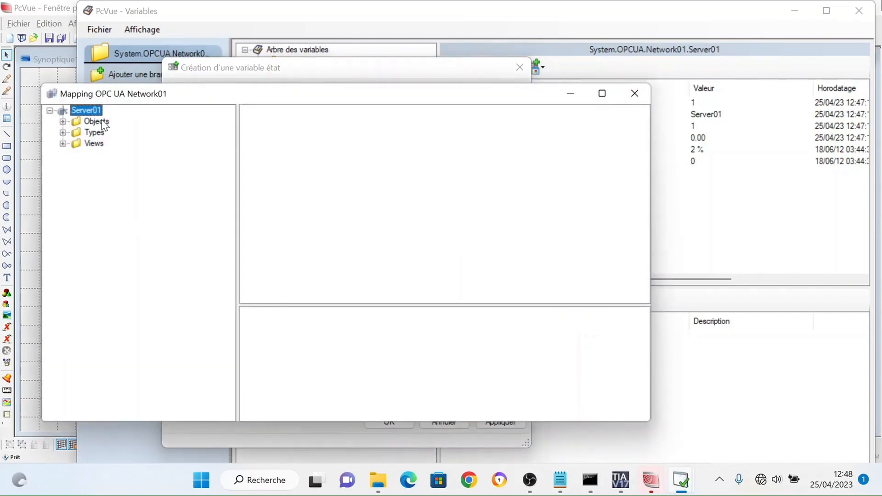
pyautogui.doubleClick(96, 122)
pyautogui.doubleClick(113, 165)
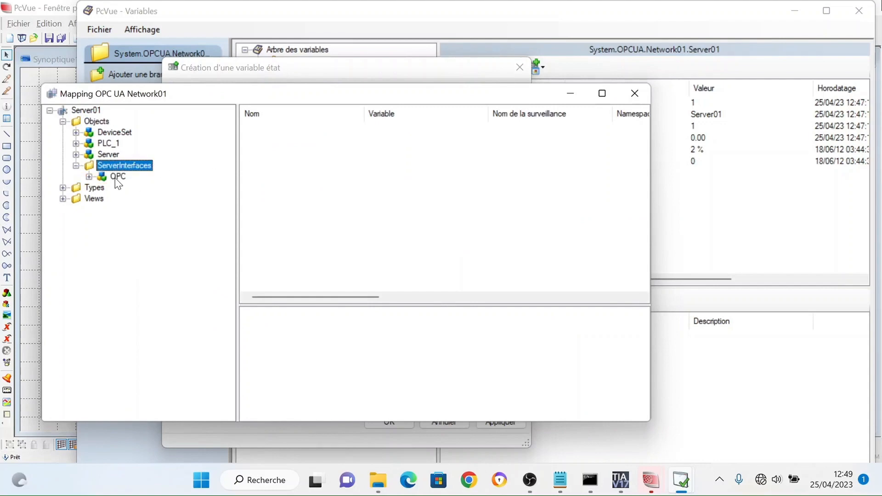
pyautogui.doubleClick(117, 177)
pyautogui.doubleClick(261, 163)
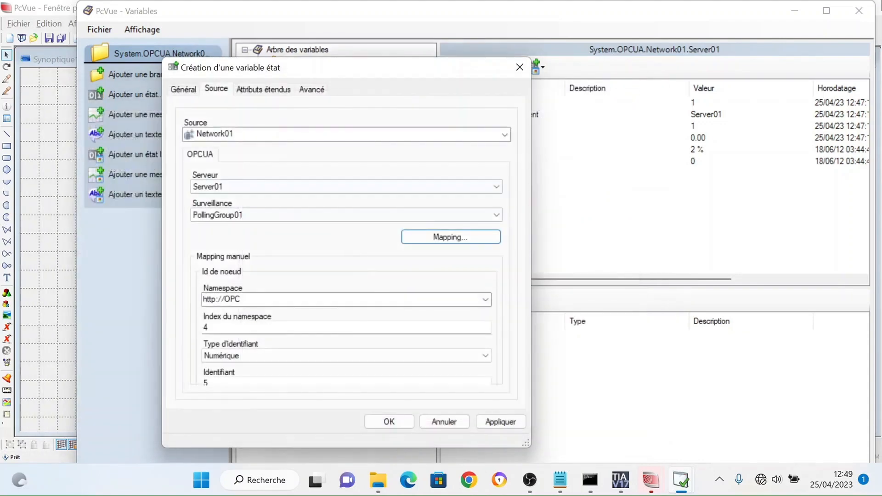
pyautogui.click(392, 421)
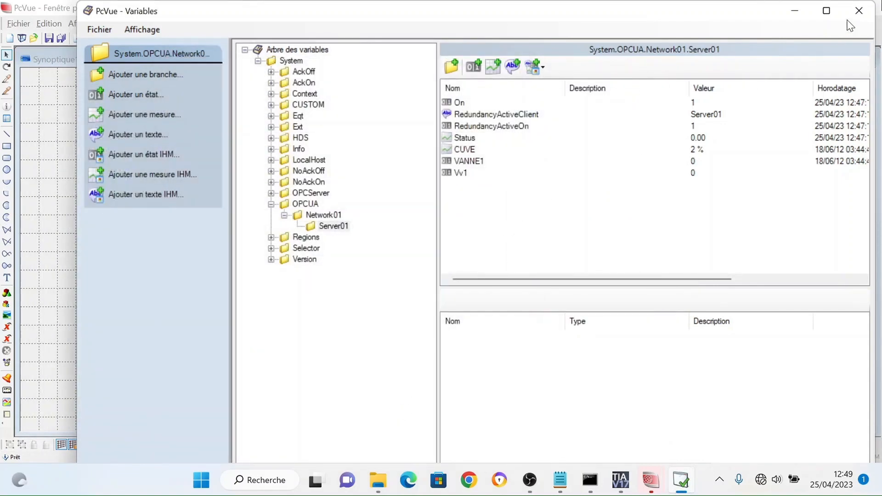
pyautogui.click(858, 10)
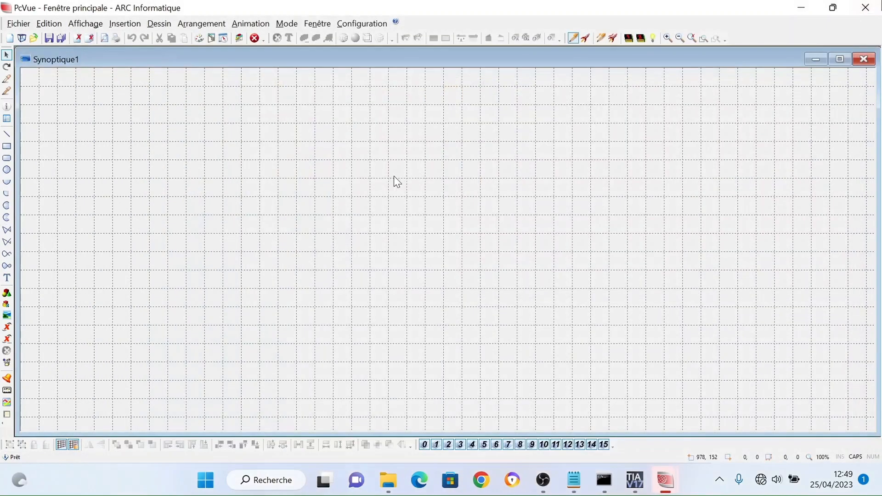
# Insert the symbol TANK_TYPE3_V_BLUE_ANI from the RESERVOIRS library into Synoptique1, leaving its symbol properties unset
pyautogui.click(7, 296)
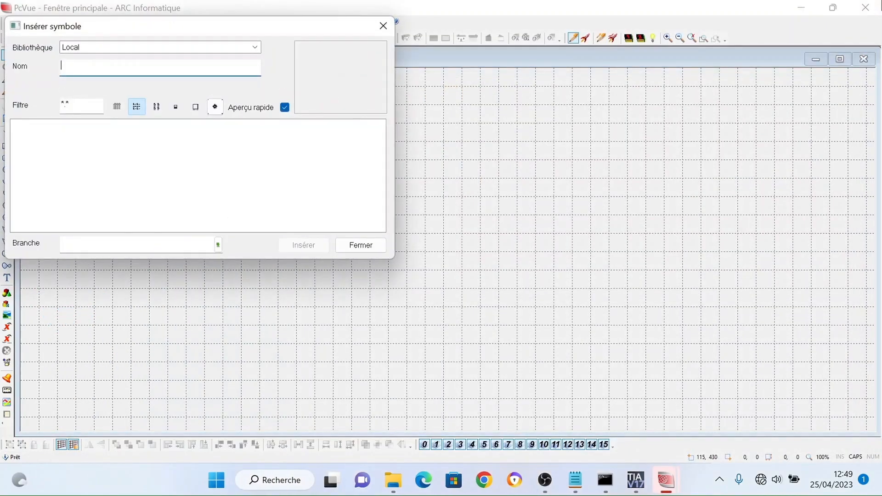
pyautogui.click(231, 49)
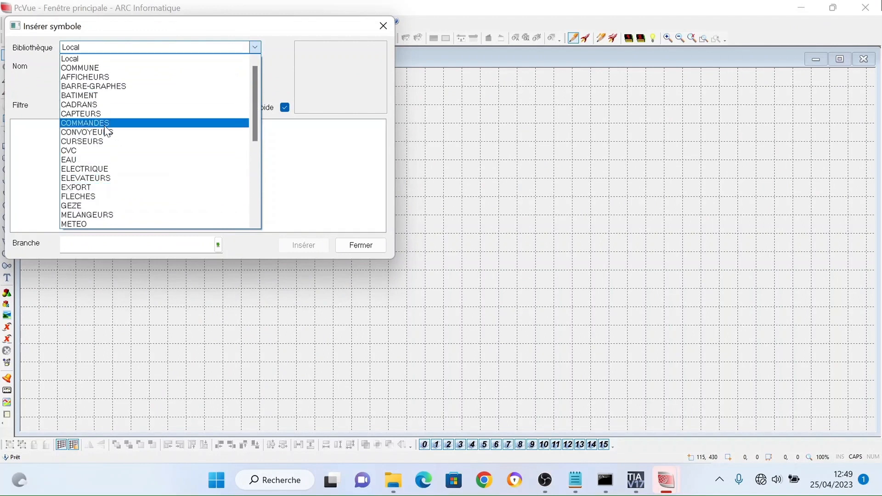
pyautogui.scroll(-1, 106, 131)
pyautogui.scroll(-1, 85, 171)
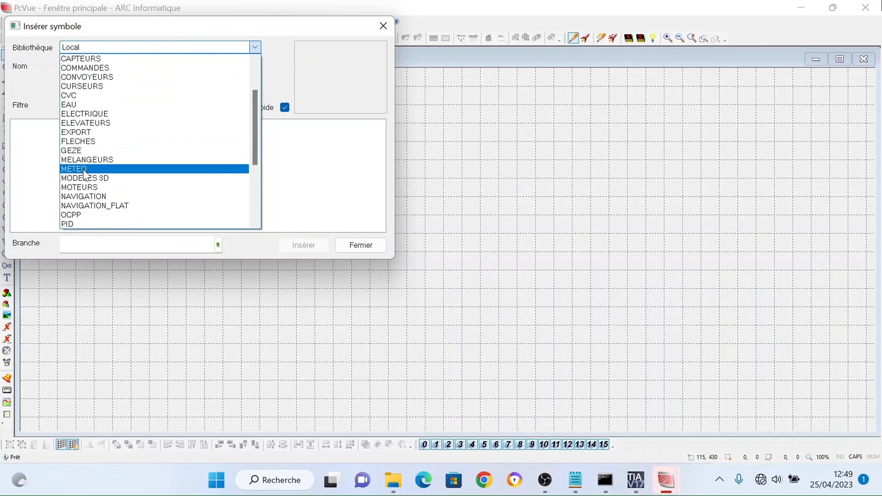
pyautogui.scroll(-1, 85, 171)
pyautogui.click(83, 214)
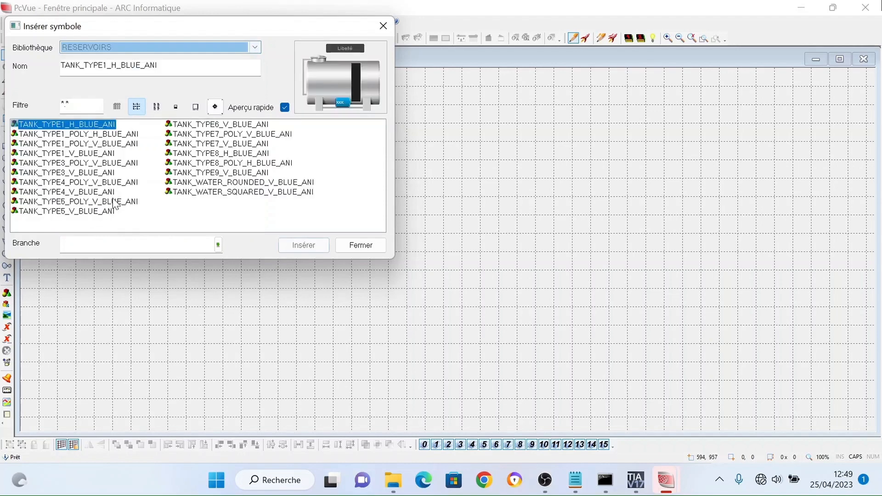
pyautogui.click(79, 173)
pyautogui.click(292, 246)
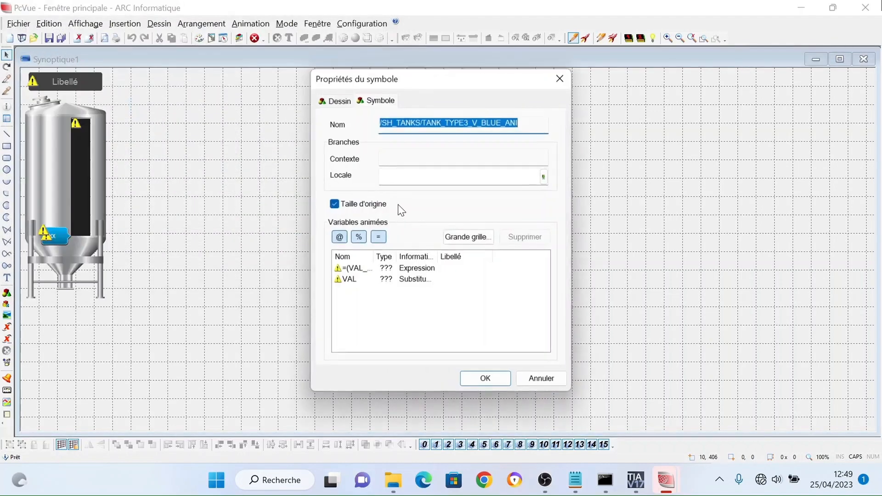
pyautogui.click(538, 375)
# Move the tank symbol to the middle of the mimic and ungroup it
pyautogui.moveTo(54, 136); pyautogui.dragTo(455, 190)
pyautogui.moveTo(351, 58)
pyautogui.mouseDown()
pyautogui.moveTo(585, 234)
pyautogui.moveTo(359, 50)
pyautogui.moveTo(362, 57)
pyautogui.mouseUp()
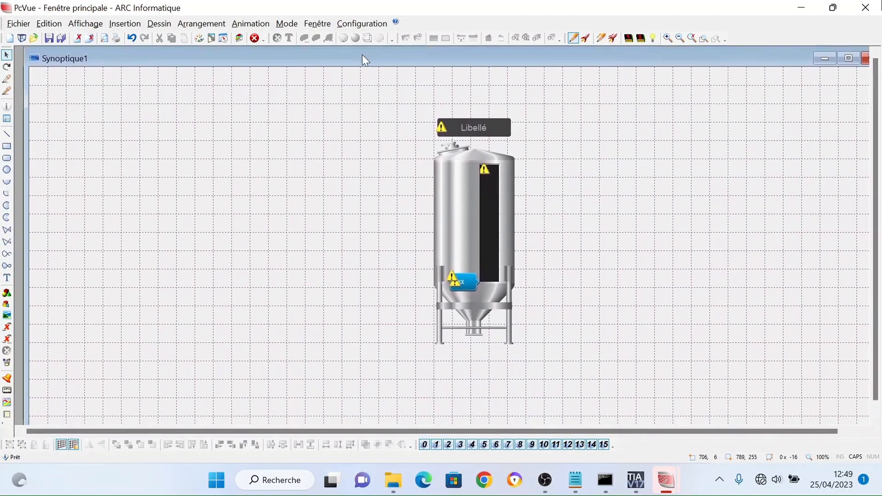
pyautogui.moveTo(352, 98); pyautogui.dragTo(571, 344)
pyautogui.rightClick(487, 273)
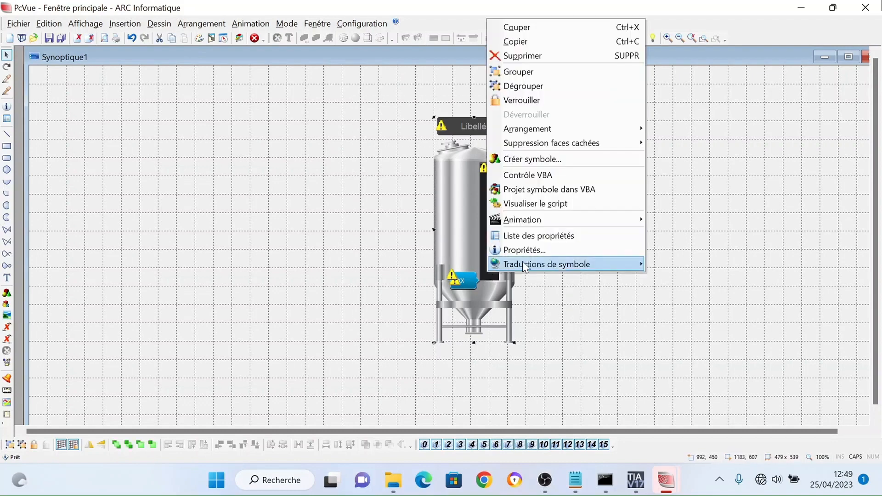
pyautogui.click(521, 86)
# Delete the tank's blue value display and move the Libellé label and the tank body away from the black bar graph
pyautogui.click(464, 279)
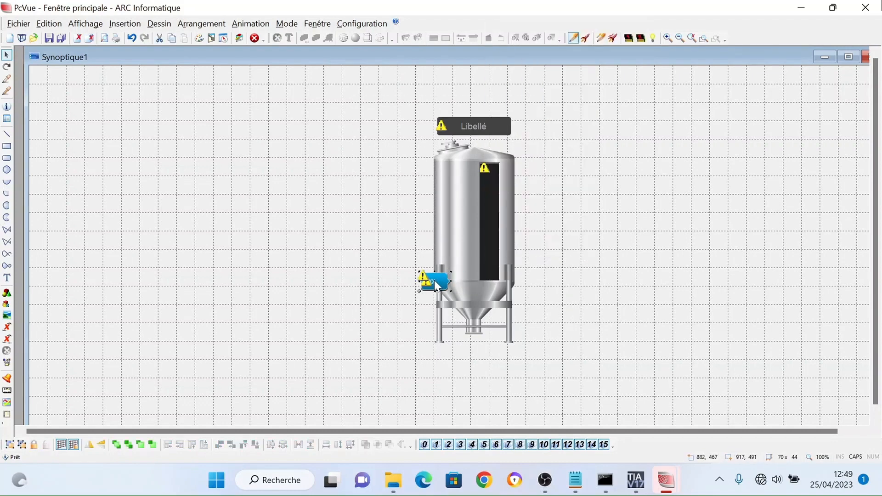
pyautogui.press('Delete')
pyautogui.moveTo(459, 128); pyautogui.dragTo(595, 150)
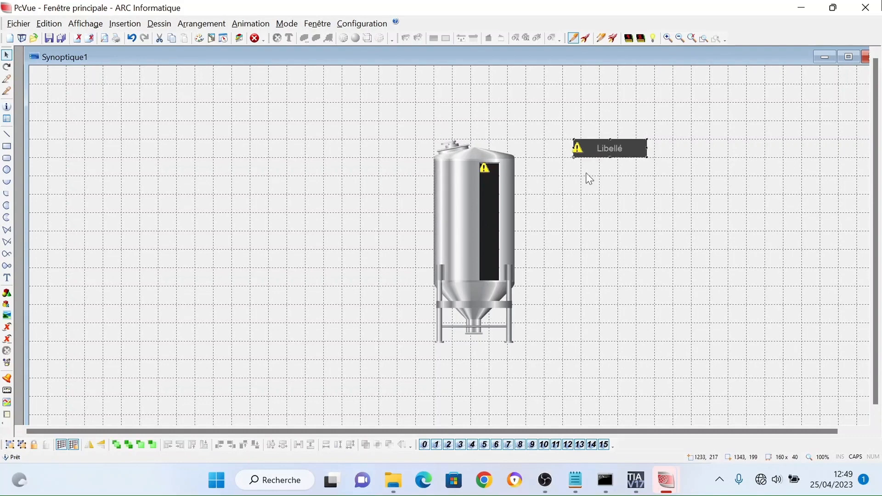
pyautogui.moveTo(485, 188); pyautogui.dragTo(427, 193)
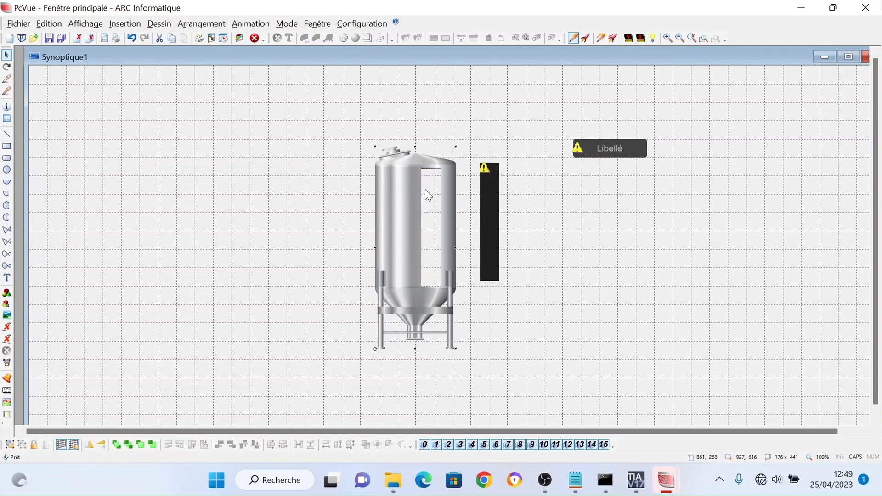
# Link the black bar graph's measure to the variable System.OPCUA.Network01.Server01.CUVE and confirm its properties
pyautogui.rightClick(490, 194)
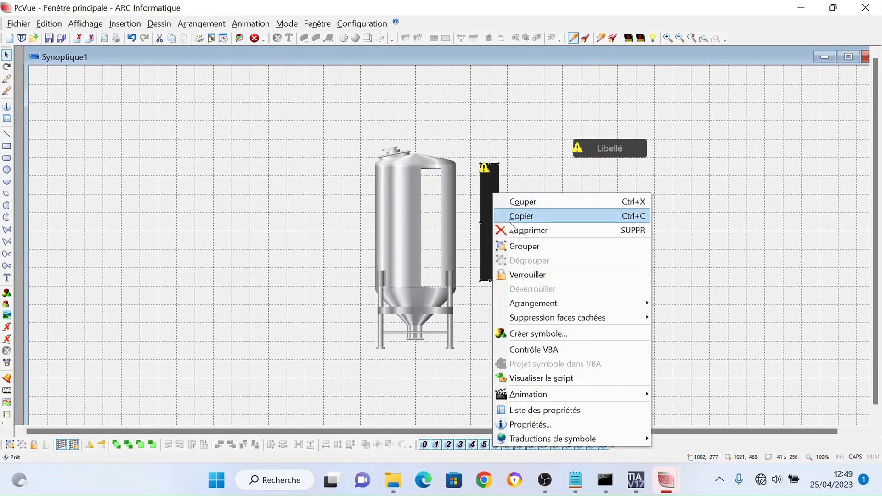
pyautogui.click(465, 333)
pyautogui.doubleClick(485, 239)
pyautogui.click(416, 157)
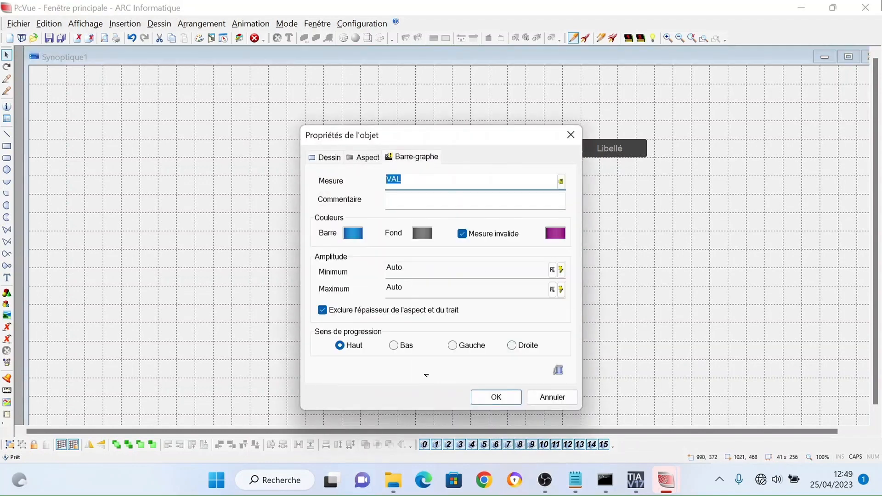
pyautogui.click(561, 181)
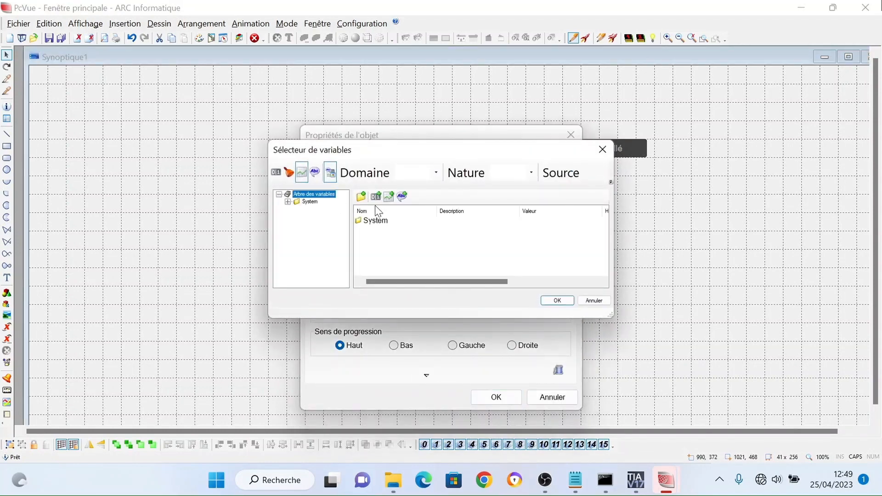
pyautogui.click(375, 221)
pyautogui.doubleClick(376, 222)
pyautogui.scroll(-2, 376, 238)
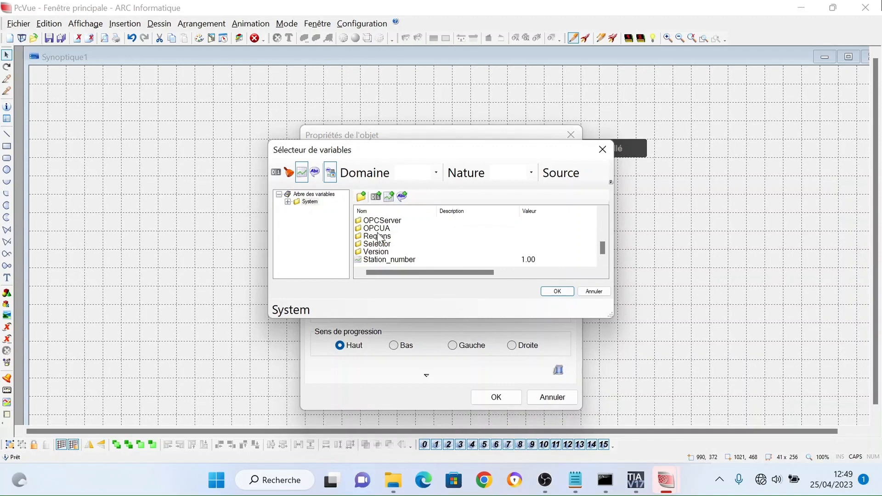
pyautogui.click(378, 231)
pyautogui.doubleClick(379, 230)
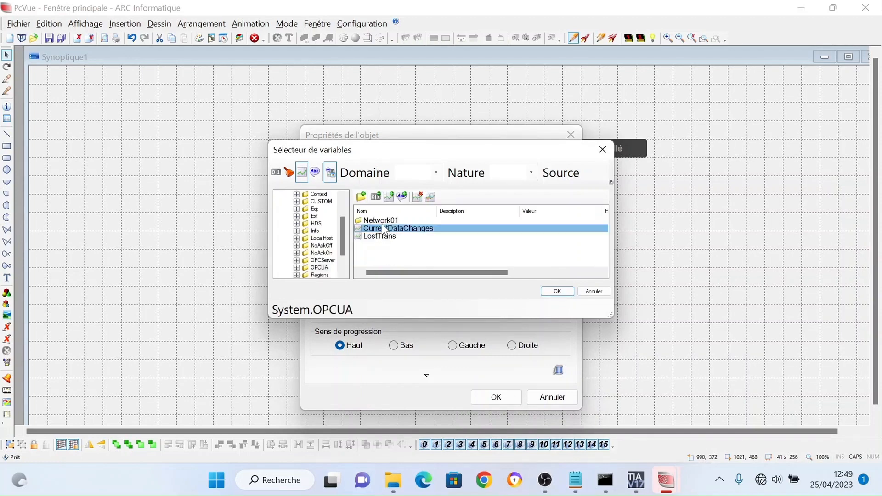
pyautogui.doubleClick(382, 221)
pyautogui.doubleClick(386, 222)
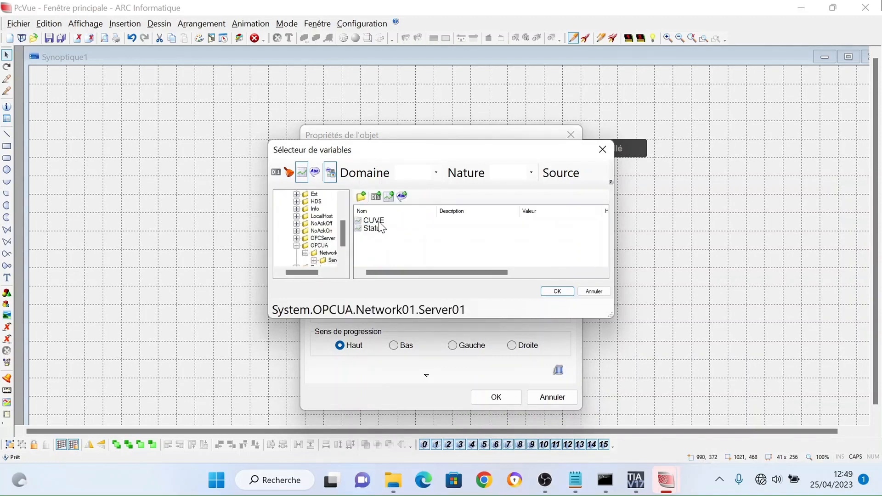
pyautogui.click(379, 223)
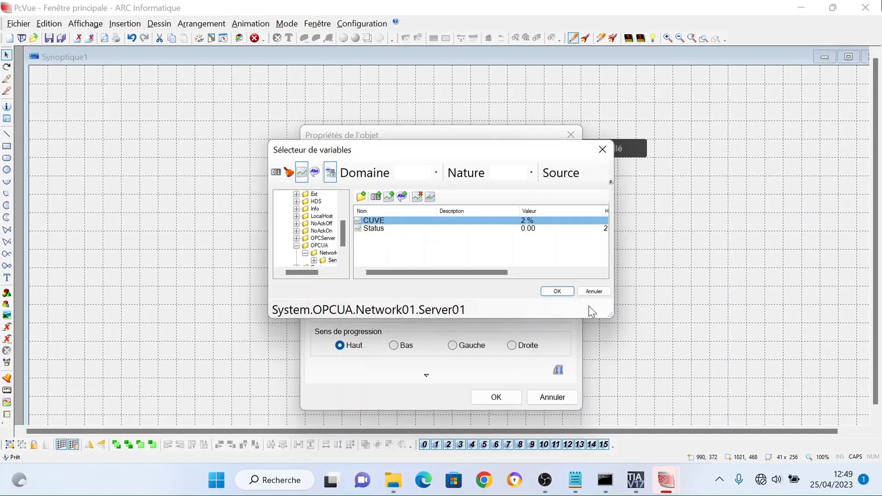
pyautogui.click(557, 291)
pyautogui.click(500, 398)
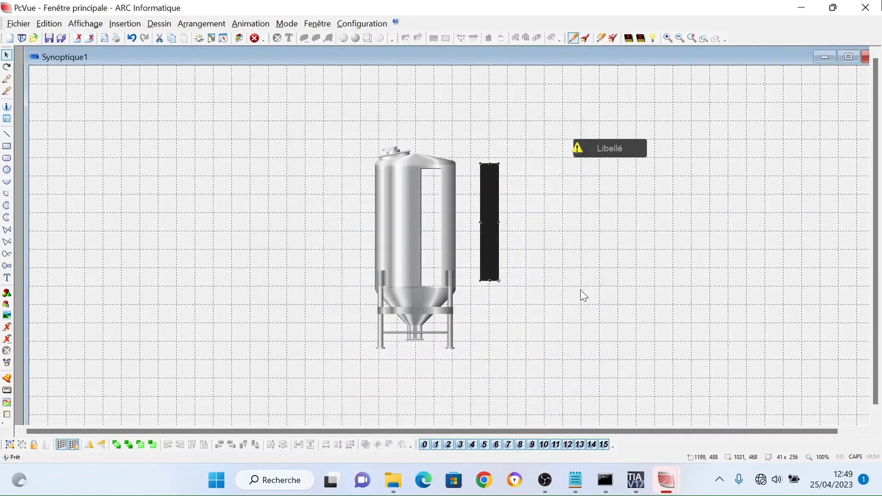
# Ungroup the Libellé label and move its text down off the dark background plate
pyautogui.rightClick(603, 149)
pyautogui.moveTo(550, 118); pyautogui.dragTo(645, 188)
pyautogui.rightClick(600, 148)
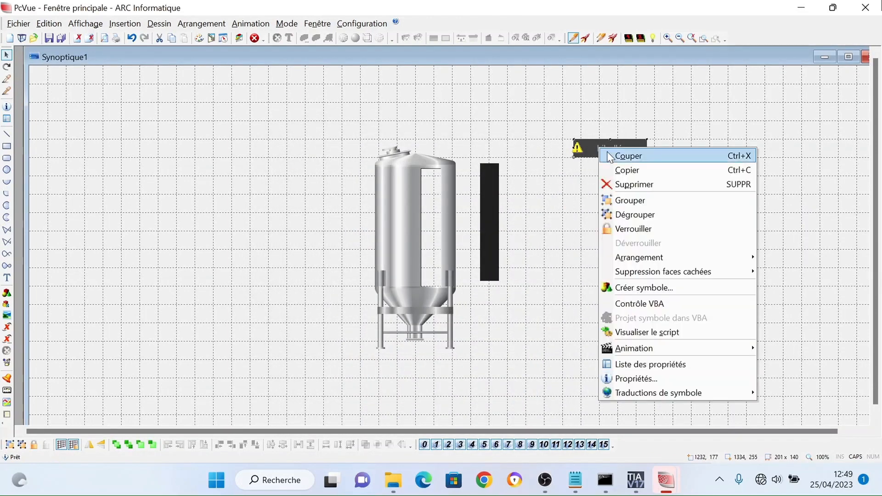
pyautogui.click(641, 218)
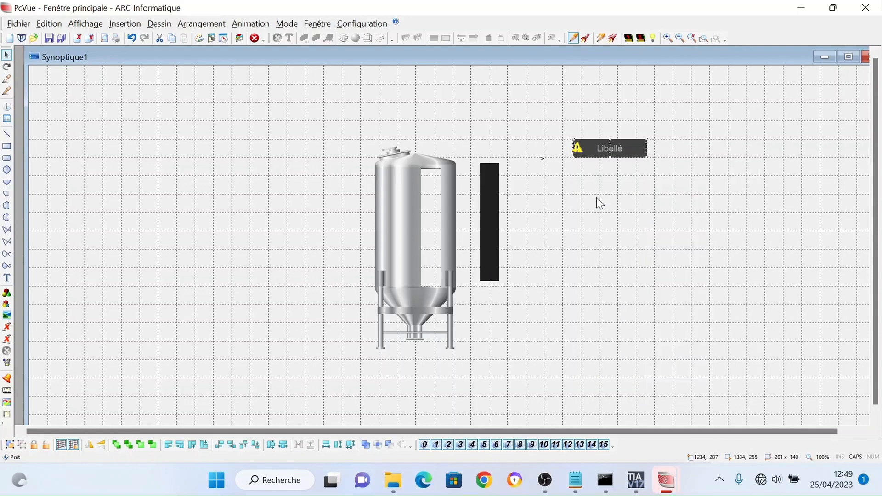
pyautogui.moveTo(610, 156); pyautogui.dragTo(612, 191)
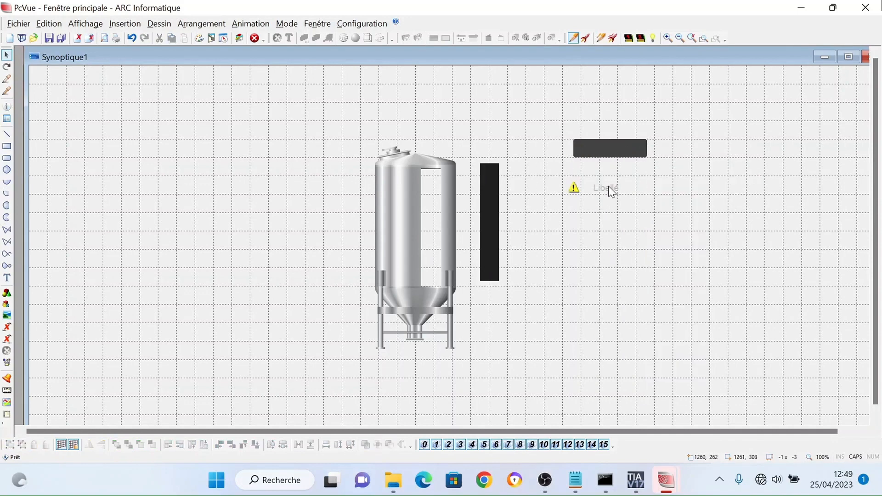
# Remove the label display animation based on VAL from the Libellé text
pyautogui.rightClick(611, 191)
pyautogui.click(605, 189)
pyautogui.doubleClick(605, 190)
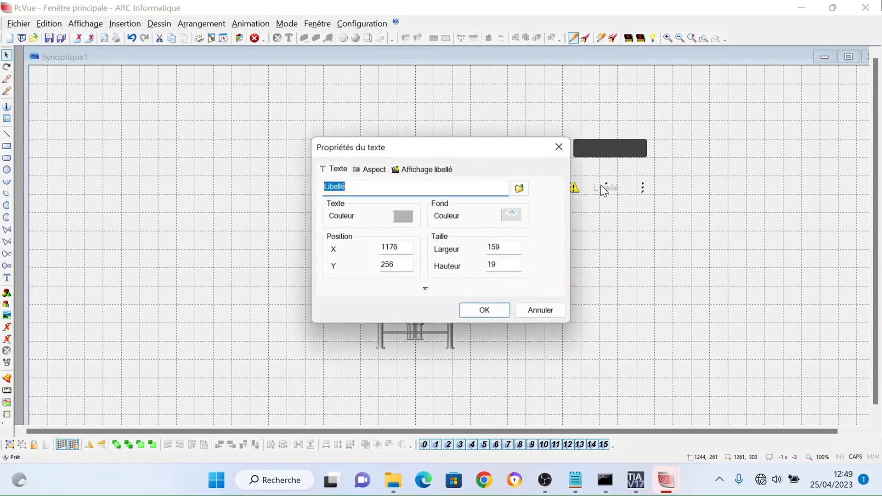
pyautogui.click(426, 168)
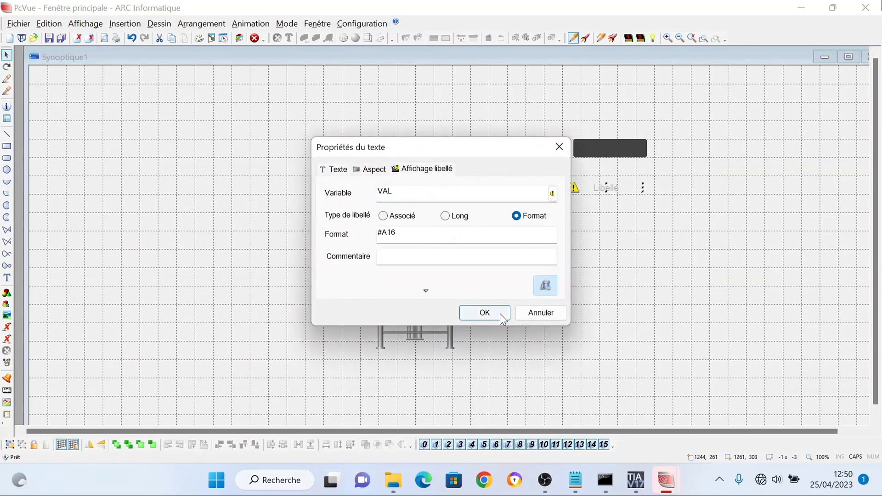
pyautogui.click(500, 313)
# Add a measure display animation to the Libellé text, using the variable System.OPCUA.Network01.Server01.CUVE with Valeur display and Auto format
pyautogui.rightClick(600, 188)
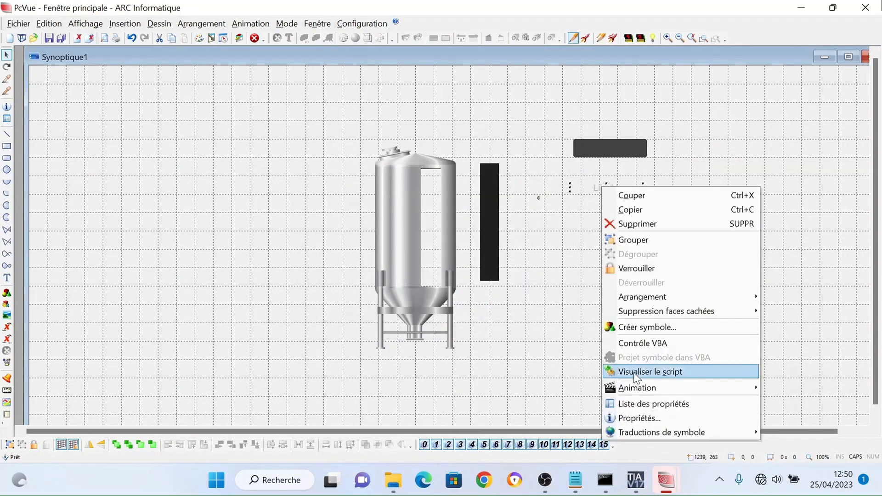
pyautogui.moveTo(636, 386)
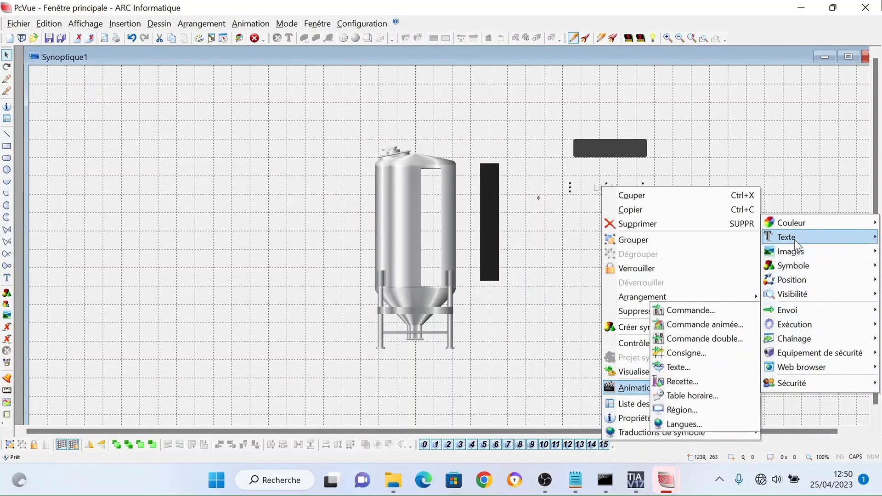
pyautogui.moveTo(791, 243)
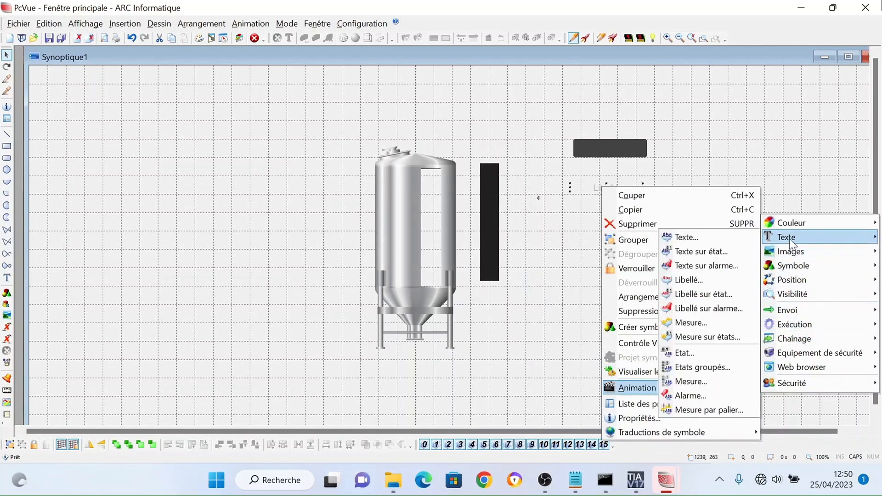
pyautogui.click(688, 323)
pyautogui.click(545, 193)
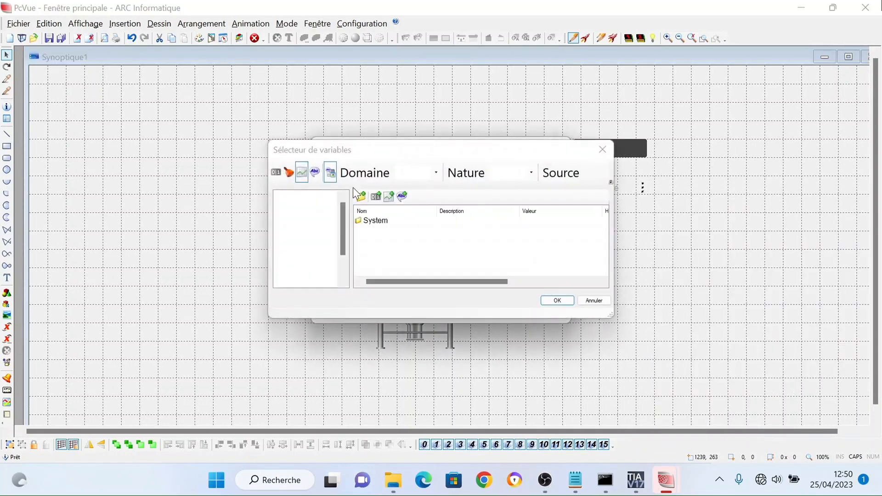
pyautogui.click(372, 224)
pyautogui.click(557, 292)
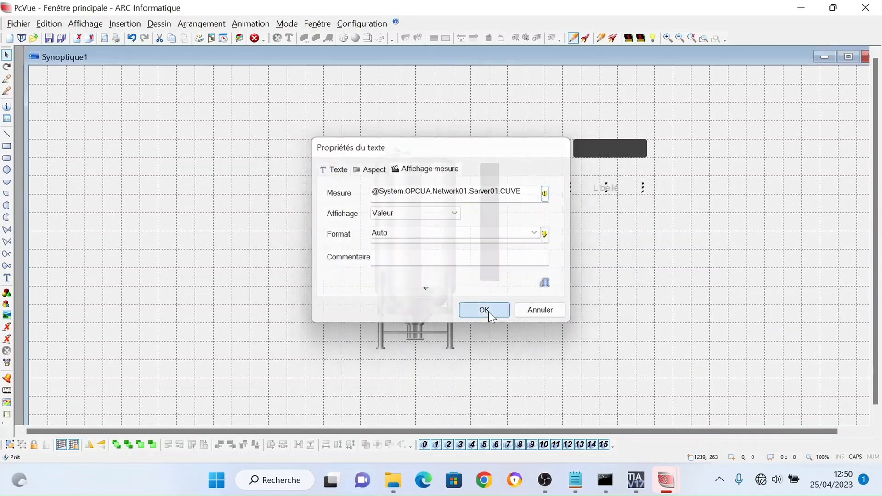
pyautogui.click(487, 310)
# Move the Libellé text back onto its dark plate and group the text with the plate
pyautogui.moveTo(603, 173); pyautogui.dragTo(606, 157)
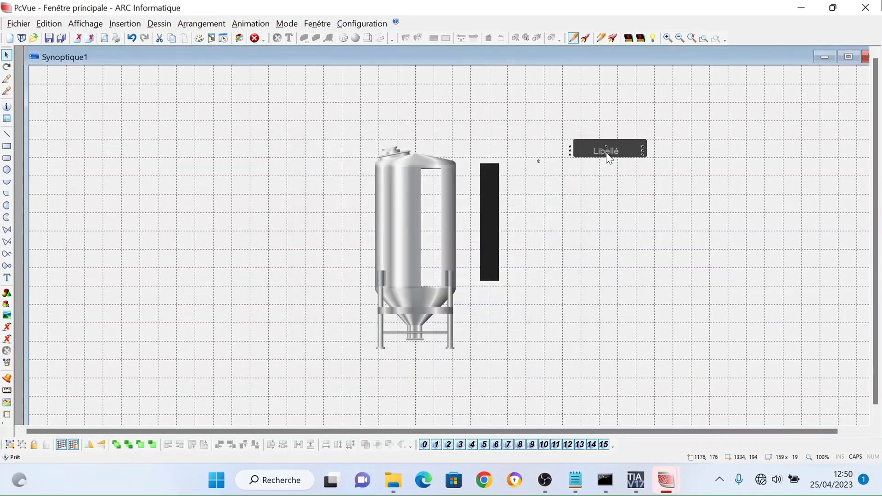
pyautogui.click(607, 173)
pyautogui.moveTo(540, 110); pyautogui.dragTo(676, 173)
pyautogui.rightClick(621, 158)
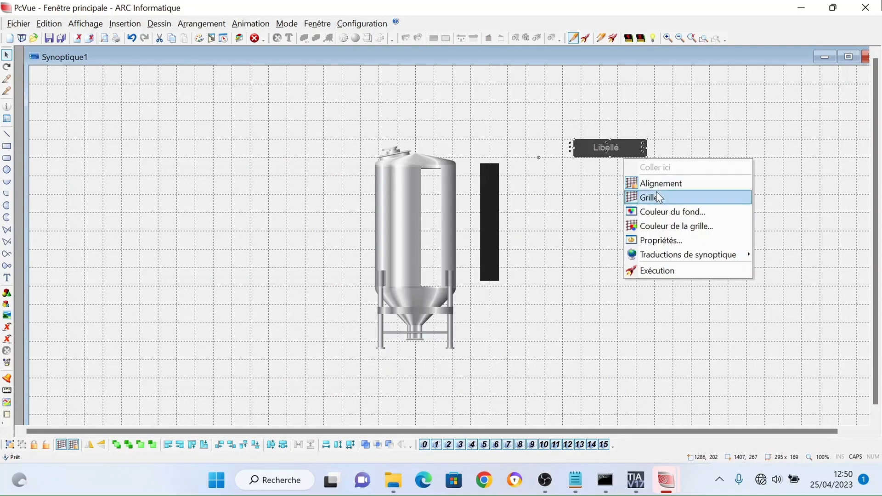
pyautogui.click(551, 154)
pyautogui.moveTo(534, 110); pyautogui.dragTo(626, 166)
pyautogui.rightClick(602, 141)
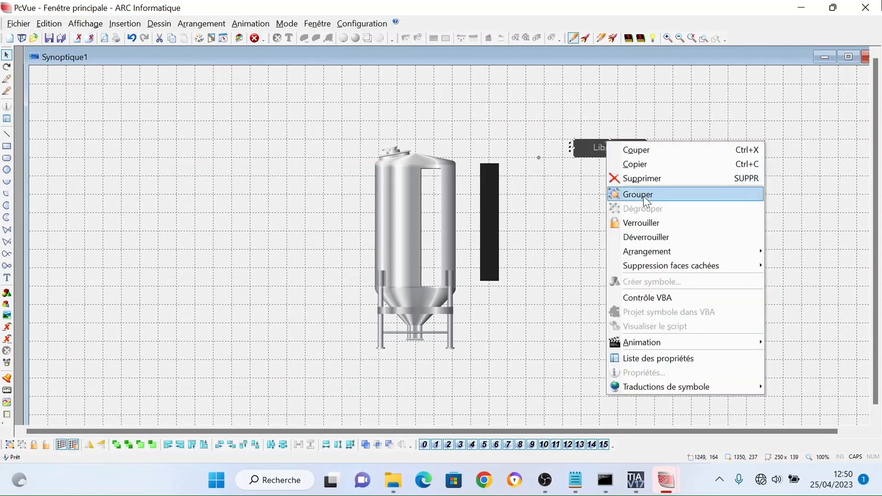
pyautogui.click(635, 199)
# Reassemble the tank with the bar graph in its window and the Libellé label above it, grouping all the parts
pyautogui.moveTo(394, 191); pyautogui.dragTo(452, 186)
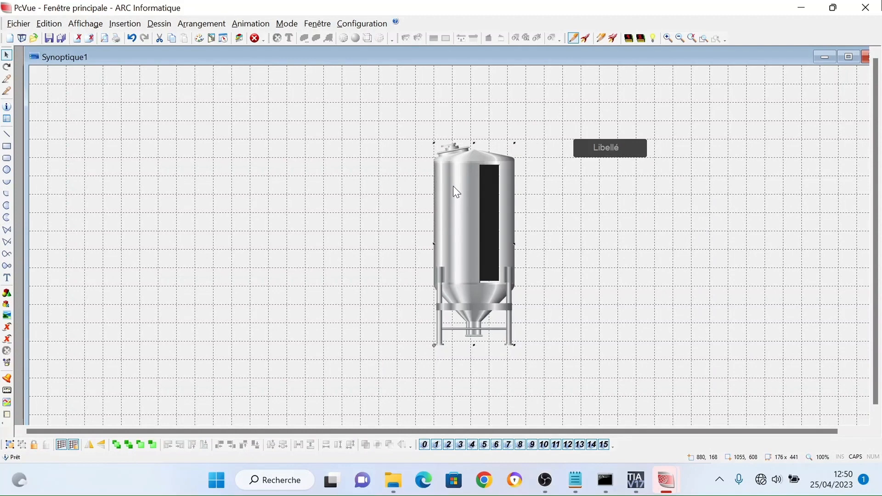
pyautogui.moveTo(610, 150); pyautogui.dragTo(474, 124)
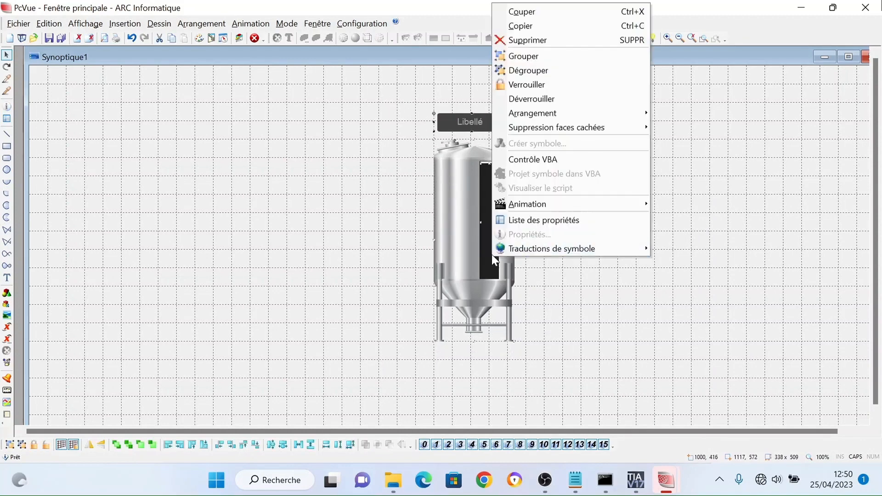
pyautogui.rightClick(491, 256)
pyautogui.click(541, 57)
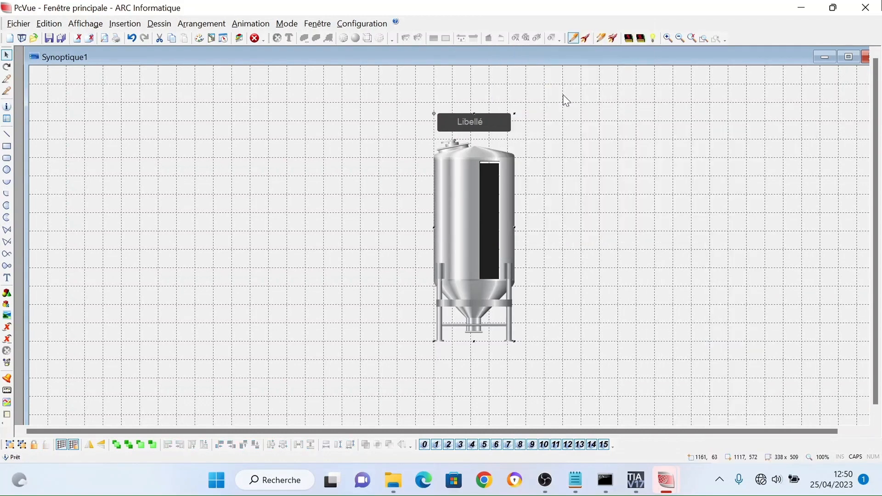
# Insert the symbol VALVES_BODY_ROUNDED_TOR_TOP_32_ANI from the VANNES library into the mimic, leaving its symbol properties unset
pyautogui.click(6, 315)
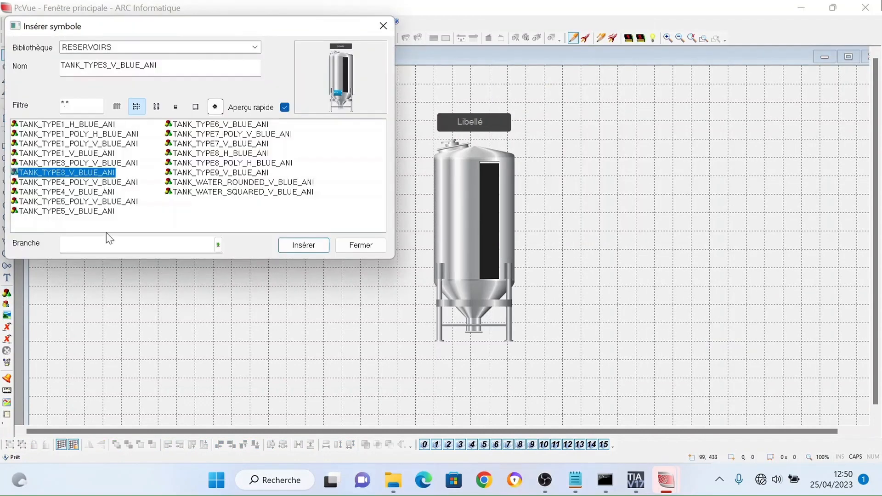
pyautogui.click(236, 50)
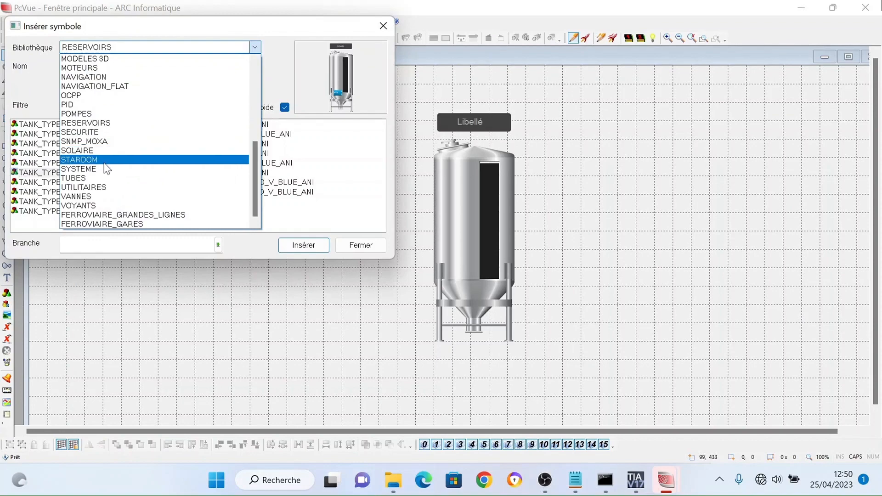
pyautogui.click(99, 198)
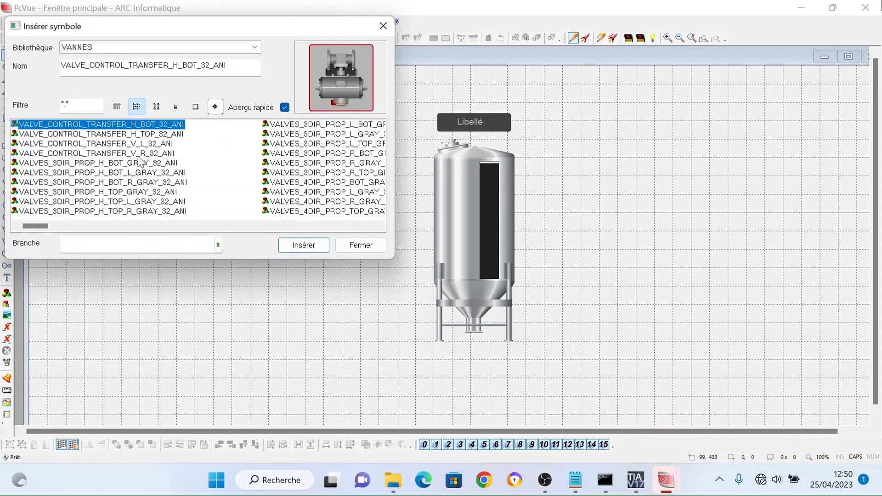
pyautogui.click(147, 155)
pyautogui.press('Down')
pyautogui.press('Down')
pyautogui.press('Down')
pyautogui.press('Down')
pyautogui.press('Down')
pyautogui.press('Down')
pyautogui.press('Down')
pyautogui.press('Down')
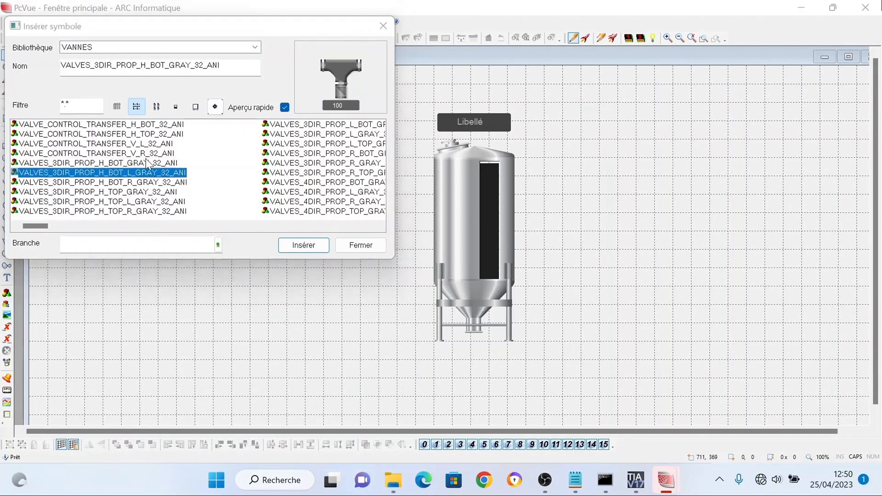
pyautogui.press('Down')
pyautogui.press('Down')
pyautogui.press('Down')
pyautogui.press('Down')
pyautogui.press('Down')
pyautogui.press('Down')
pyautogui.press('Down')
pyautogui.press('Down')
pyautogui.press('Down')
pyautogui.press('Down')
pyautogui.press('Down')
pyautogui.press('Down')
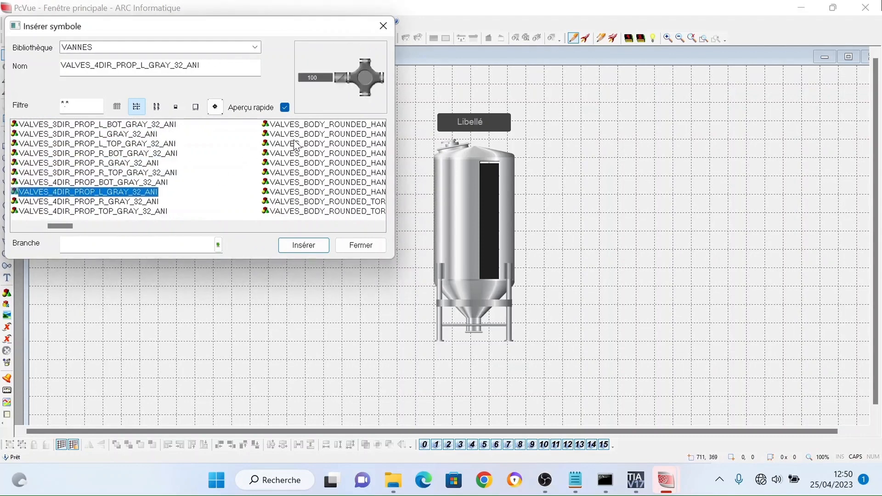
pyautogui.press('Down')
pyautogui.press('Down')
pyautogui.press('Down')
pyautogui.press('Down')
pyautogui.press('Down')
pyautogui.press('Down')
pyautogui.press('Down')
pyautogui.press('Down')
pyautogui.press('Down')
pyautogui.press('Down')
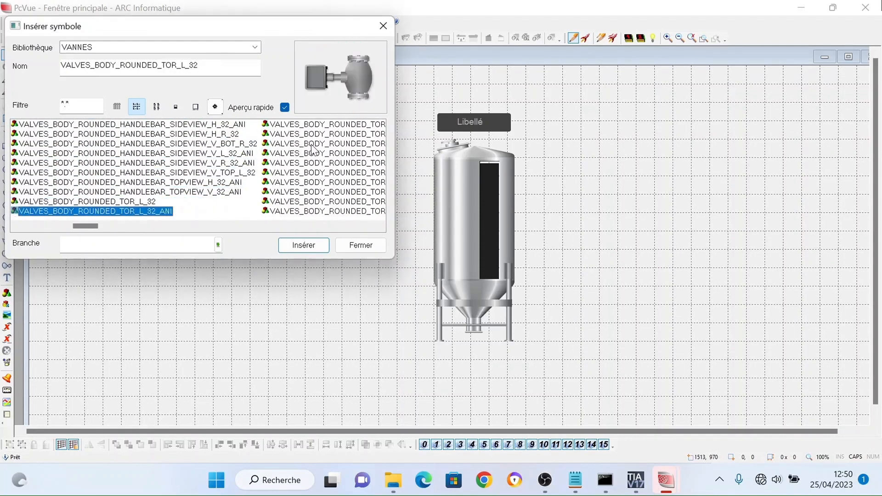
pyautogui.press('Down')
pyautogui.press('Down')
pyautogui.press('Down')
pyautogui.press('Down')
pyautogui.press('Down')
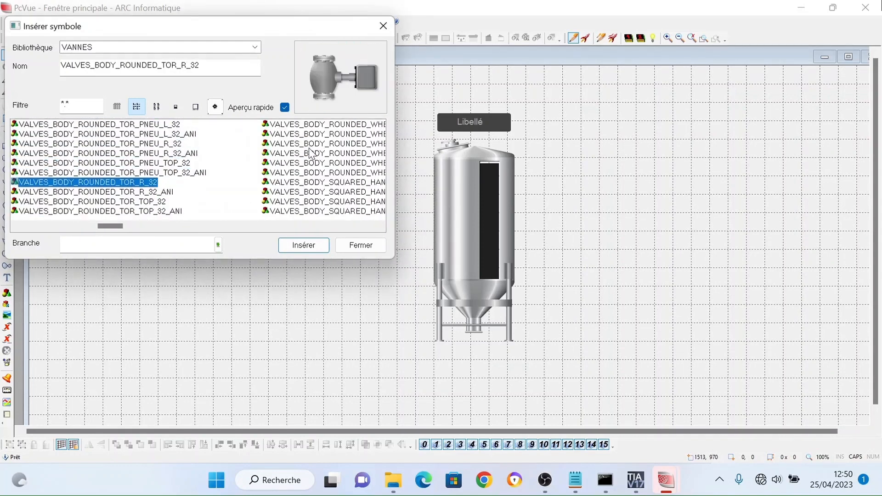
pyautogui.press('Down')
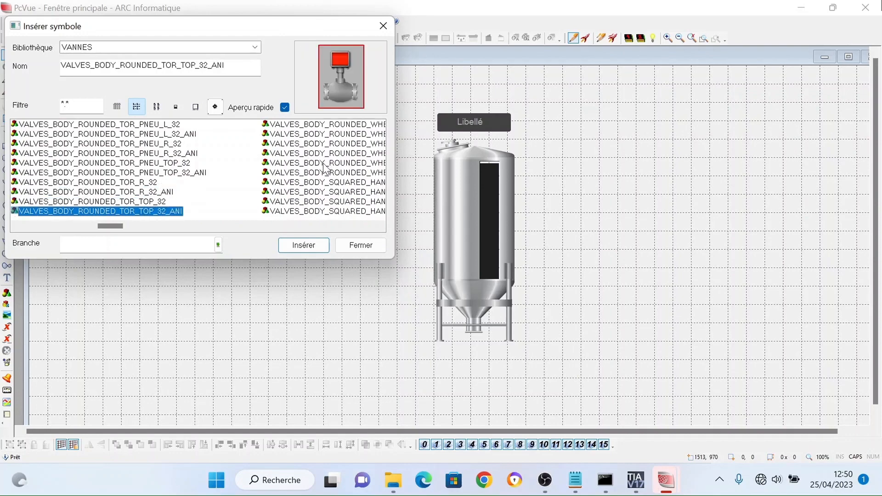
pyautogui.click(302, 245)
pyautogui.click(545, 380)
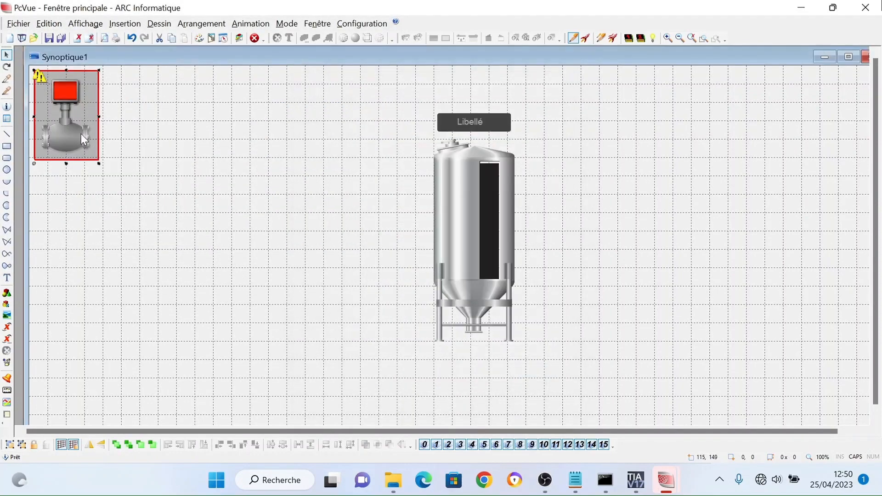
# Move the valve symbol into the open area beside the tank, ungroup it and pull the valve graphic out of its red frame
pyautogui.moveTo(80, 132); pyautogui.dragTo(211, 227)
pyautogui.moveTo(131, 146); pyautogui.dragTo(270, 244)
pyautogui.rightClick(189, 227)
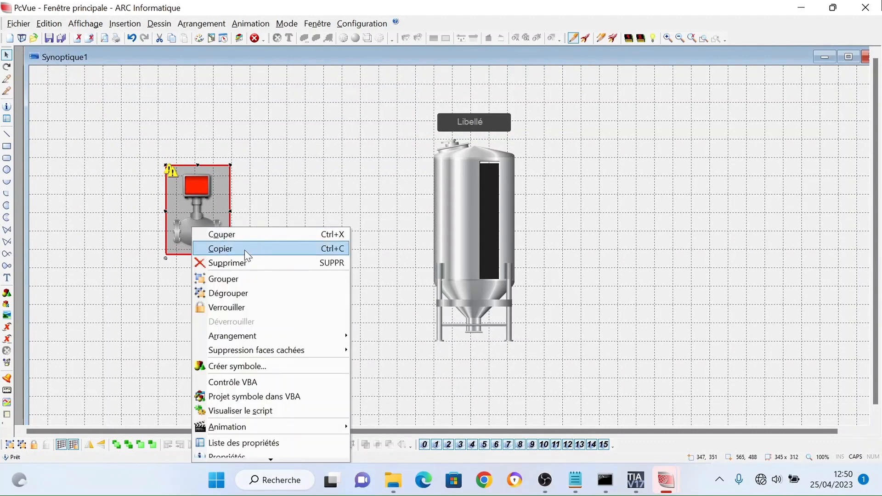
pyautogui.click(238, 291)
pyautogui.moveTo(208, 233); pyautogui.dragTo(123, 235)
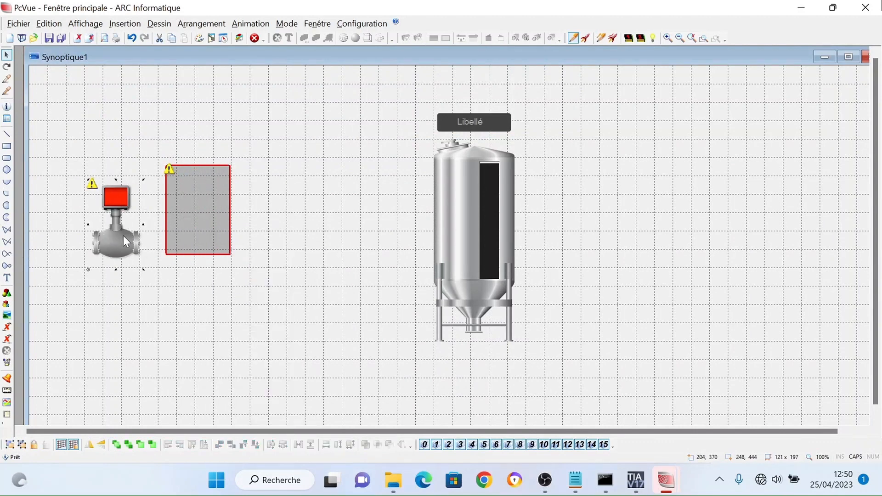
# Delete the red frame, ungroup the valve graphic and pull the valve body away from its red actuator head
pyautogui.press('Delete')
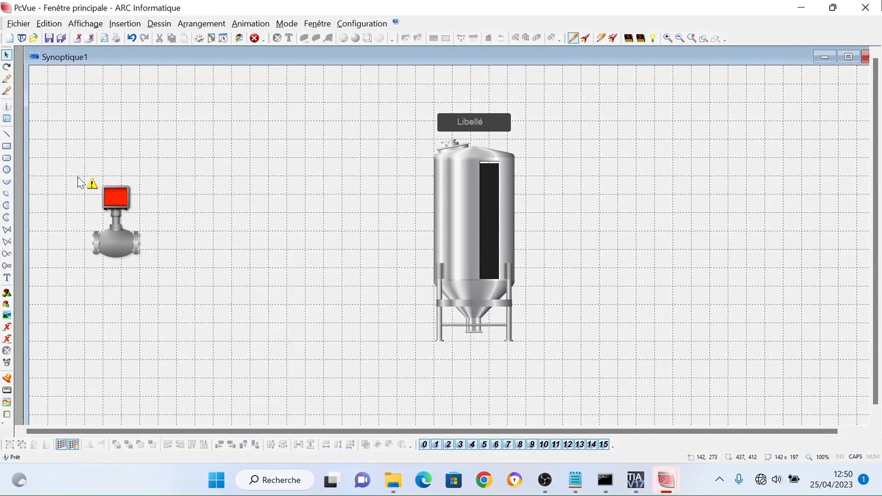
pyautogui.moveTo(81, 179); pyautogui.dragTo(142, 272)
pyautogui.rightClick(102, 244)
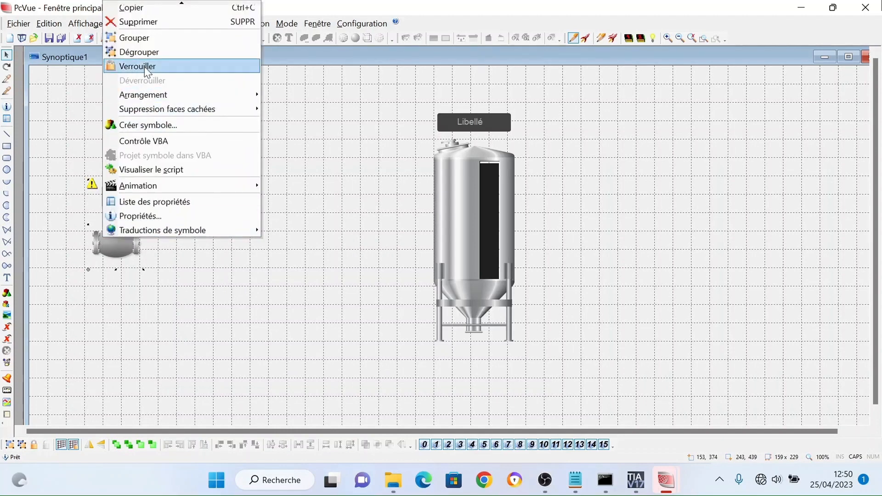
pyautogui.click(152, 51)
pyautogui.moveTo(132, 250); pyautogui.dragTo(208, 293)
pyautogui.click(168, 222)
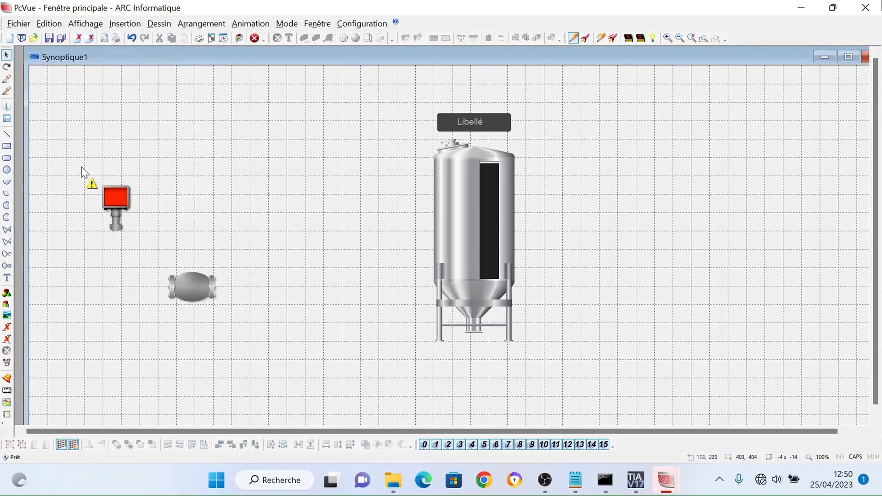
# Ungroup the stacked actuator heads, spread the coloured versions apart and delete the white one
pyautogui.moveTo(84, 172); pyautogui.dragTo(146, 237)
pyautogui.rightClick(114, 203)
pyautogui.click(148, 256)
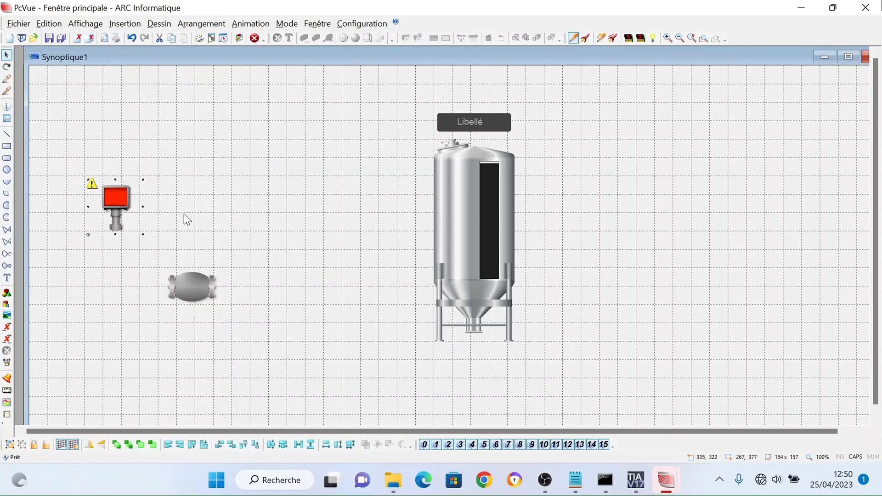
pyautogui.moveTo(117, 202); pyautogui.dragTo(92, 224)
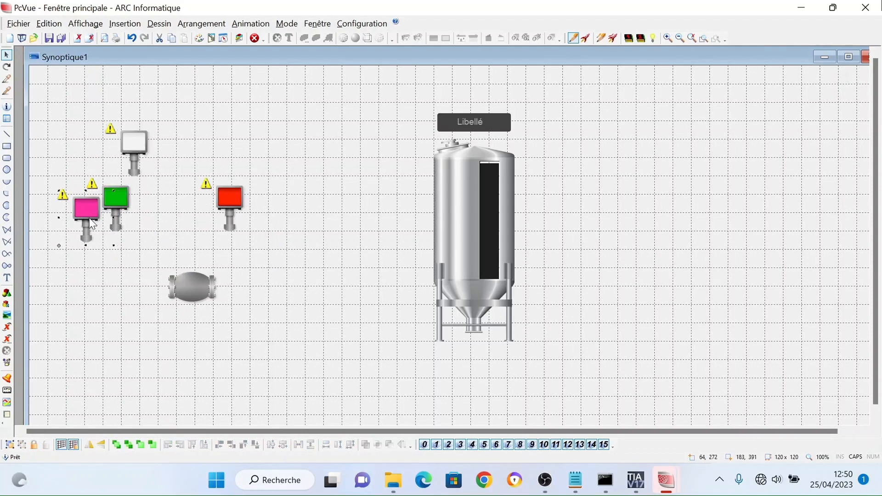
pyautogui.click(126, 150)
pyautogui.press('Delete')
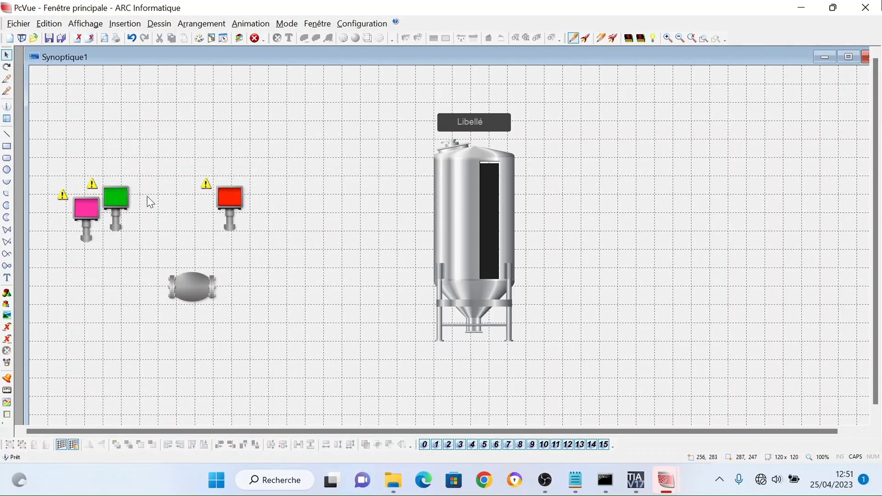
# Bind the red actuator head's state visibility to the variable System.OPCUA.Network01.Server01.Vv1
pyautogui.click(228, 198)
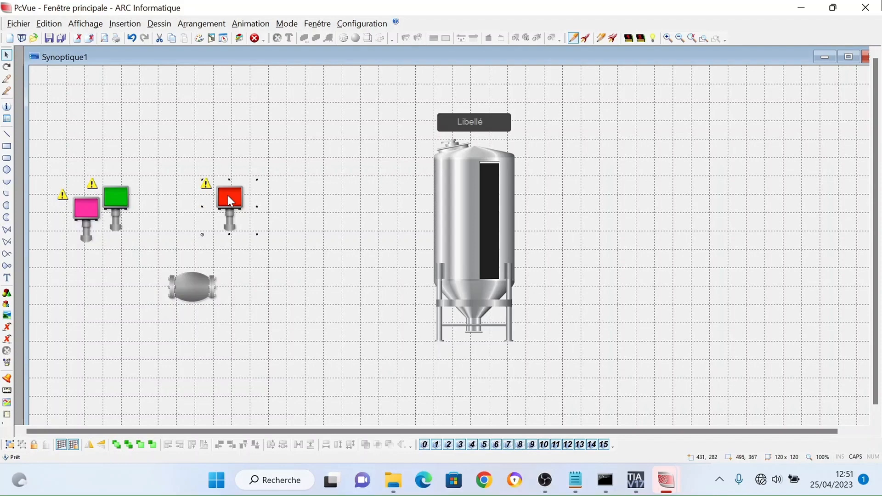
pyautogui.doubleClick(228, 197)
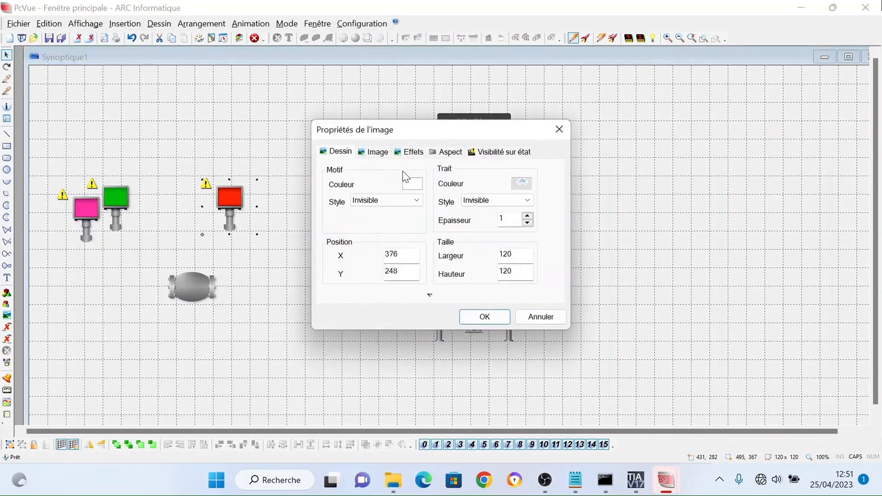
pyautogui.click(479, 152)
pyautogui.click(553, 179)
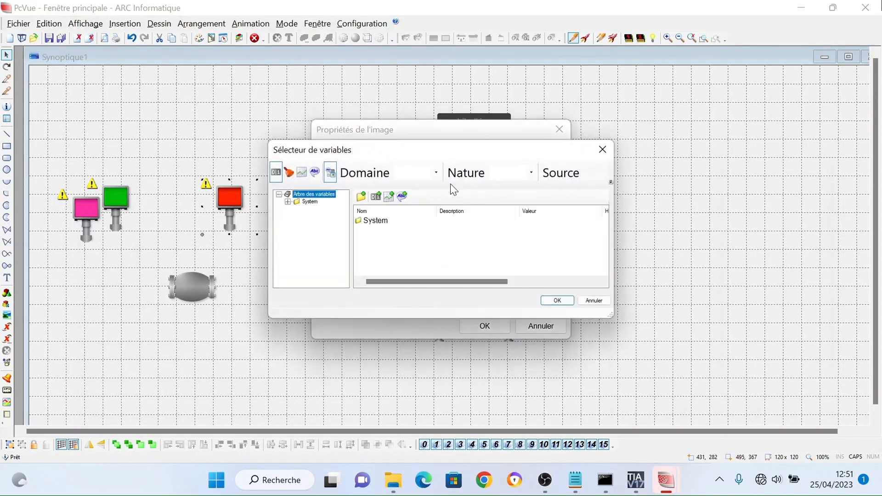
pyautogui.doubleClick(385, 220)
pyautogui.scroll(-3, 385, 243)
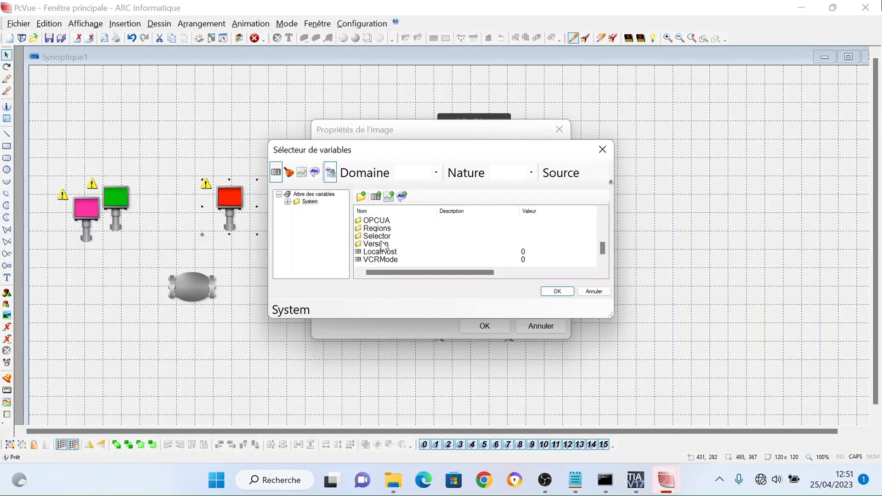
pyautogui.doubleClick(380, 221)
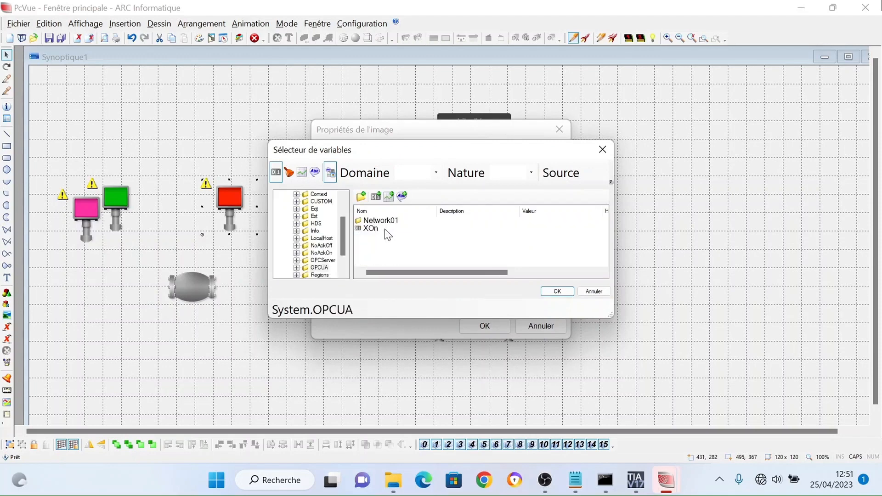
pyautogui.doubleClick(386, 221)
pyautogui.doubleClick(388, 221)
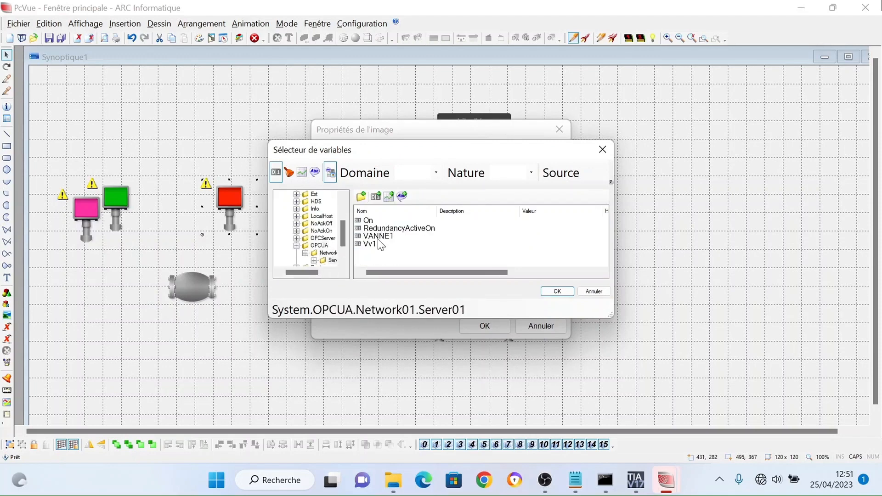
pyautogui.doubleClick(376, 244)
# Set the red actuator head to Montrer for Etat à 0 and accept its image properties
pyautogui.click(442, 236)
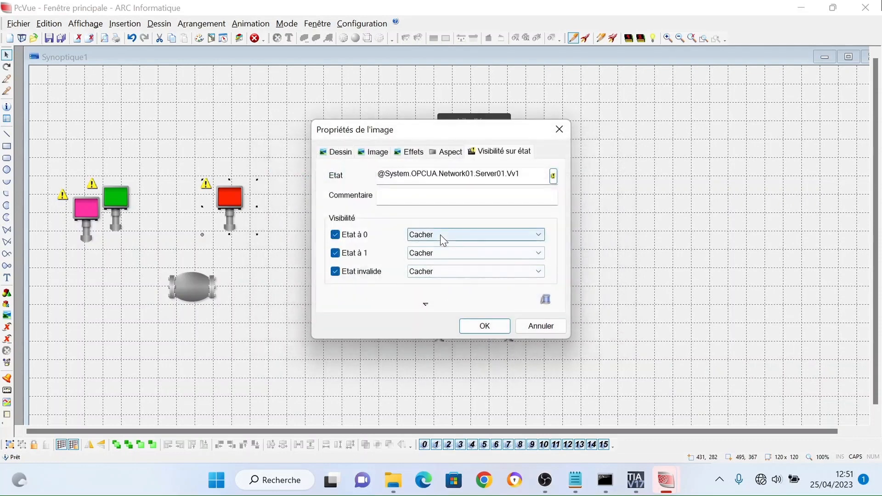
pyautogui.click(429, 247)
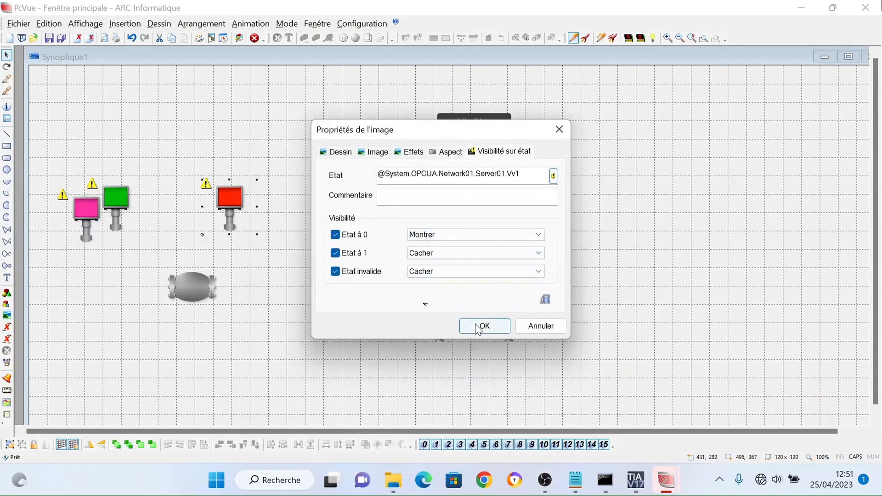
pyautogui.click(478, 327)
# Bind the green actuator head's state visibility to System.OPCUA.Network01.Server01.Vv1, leaving Etat à 1 on Montrer, and accept its properties
pyautogui.doubleClick(123, 200)
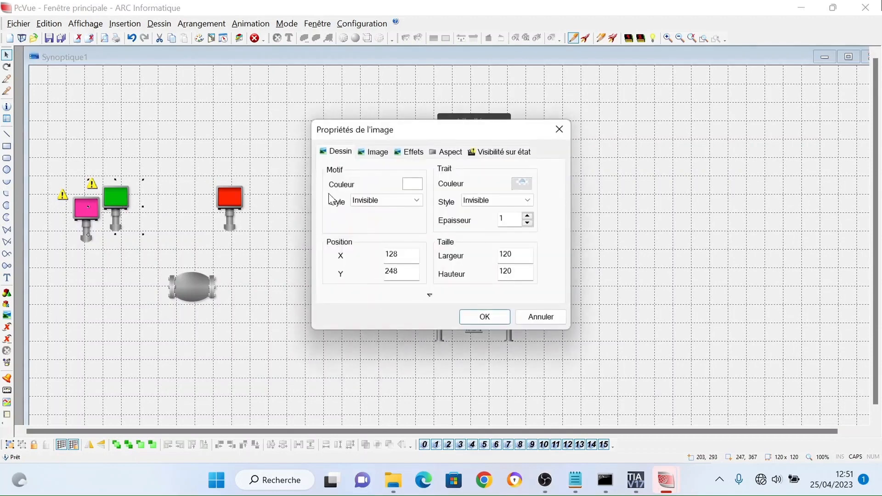
pyautogui.click(495, 154)
pyautogui.click(552, 175)
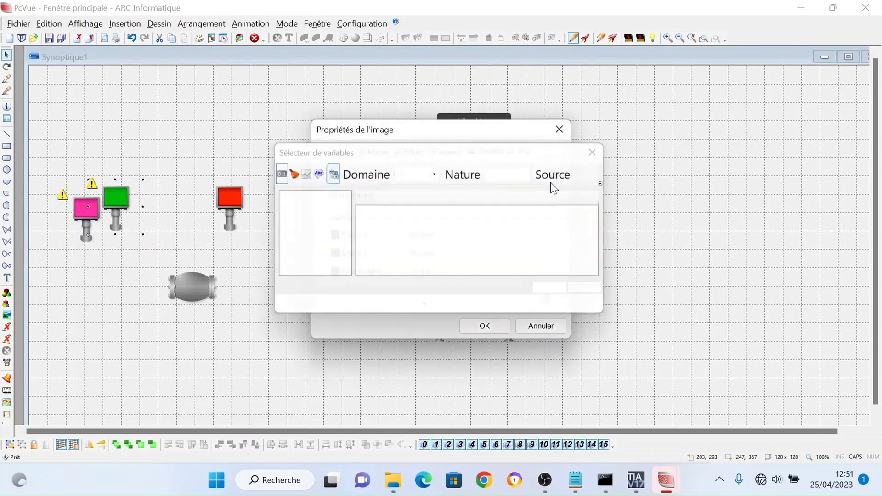
pyautogui.doubleClick(395, 221)
pyautogui.scroll(-5, 396, 226)
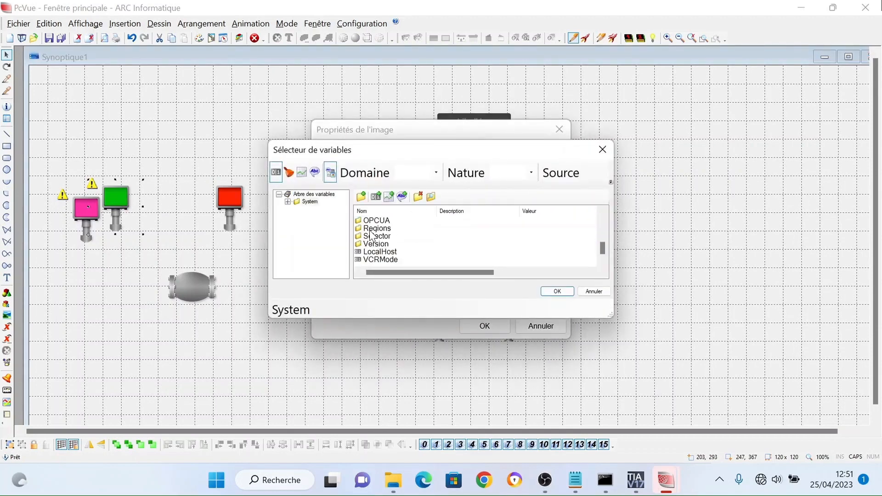
pyautogui.scroll(5, 390, 226)
pyautogui.scroll(-4, 388, 226)
pyautogui.scroll(-1, 386, 226)
pyautogui.doubleClick(385, 222)
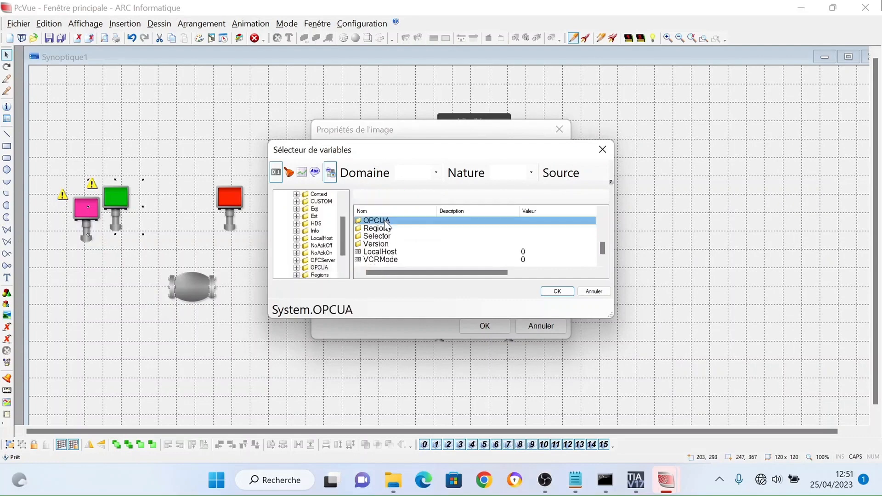
pyautogui.doubleClick(385, 221)
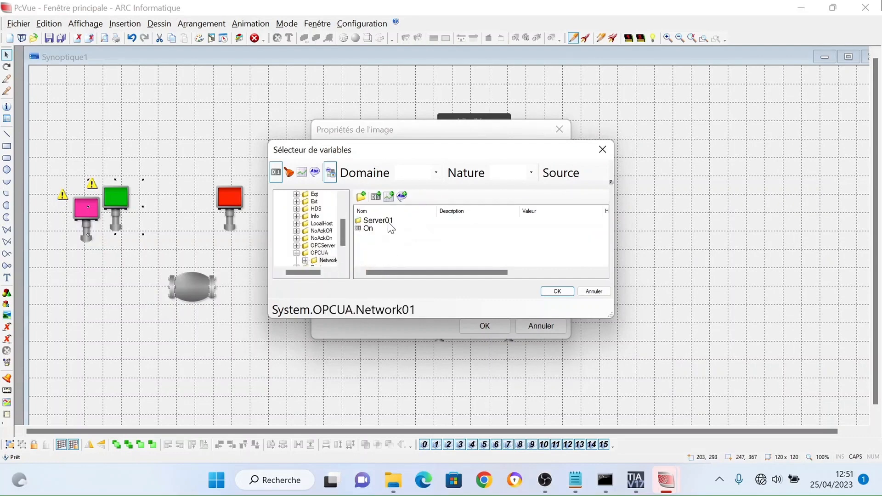
pyautogui.doubleClick(388, 222)
pyautogui.doubleClick(371, 244)
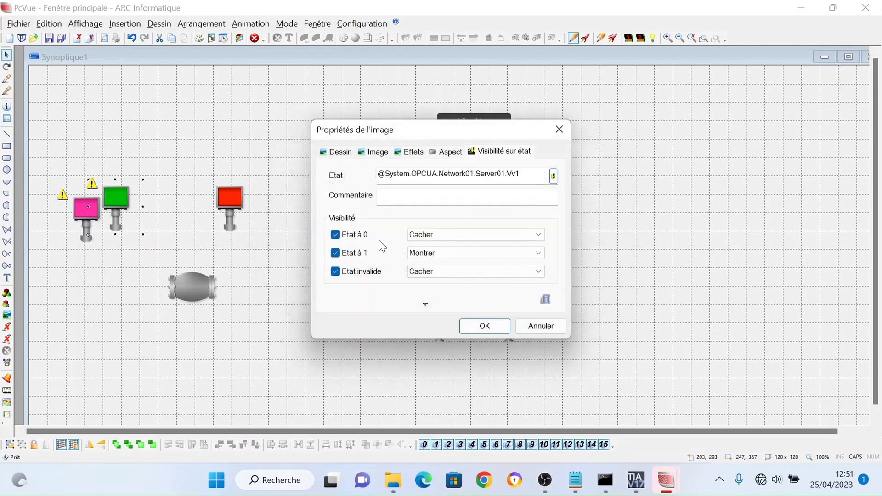
pyautogui.click(436, 253)
pyautogui.click(351, 333)
pyautogui.click(484, 326)
# Move the pink actuator head between the green and red ones and clear DEF from rank 0010 of its grouped-state visibility
pyautogui.moveTo(92, 207); pyautogui.dragTo(168, 206)
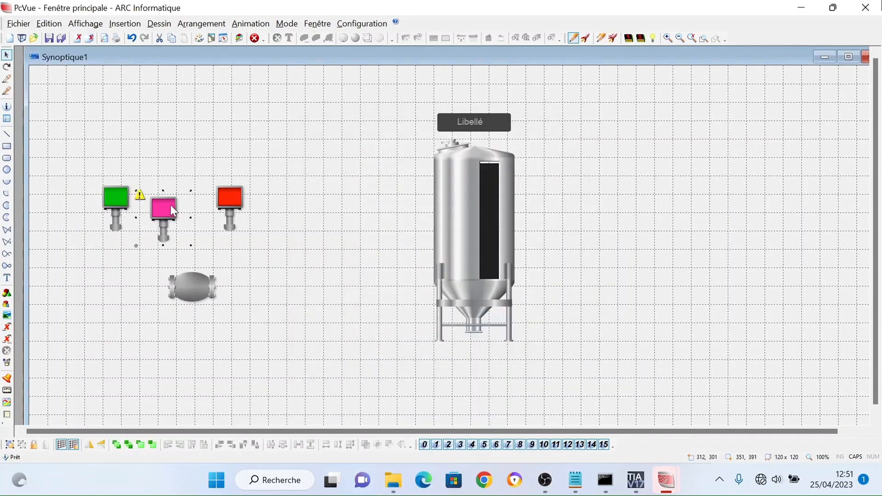
pyautogui.doubleClick(169, 206)
pyautogui.click(509, 151)
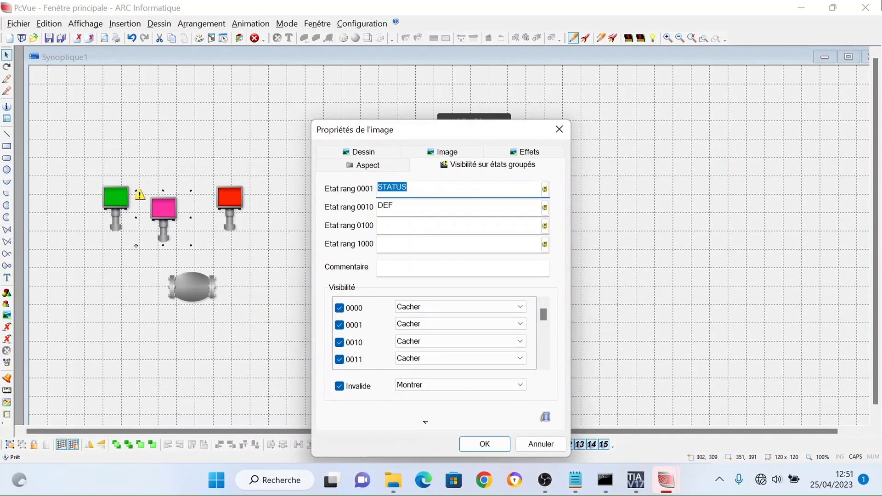
pyautogui.press('Tab')
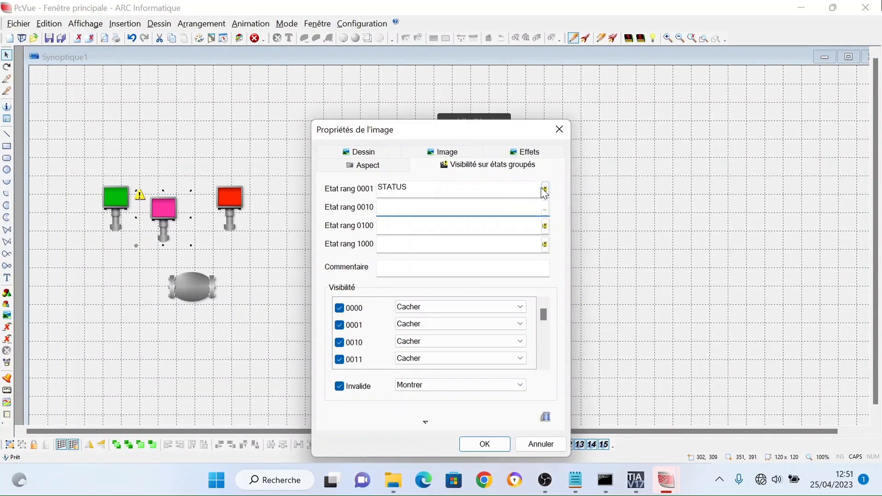
# Set the pink head's rank 0001 state to System.OPCUA.Network01.Server01.Vv1 and line the head up beside the red one
pyautogui.click(543, 190)
pyautogui.doubleClick(384, 222)
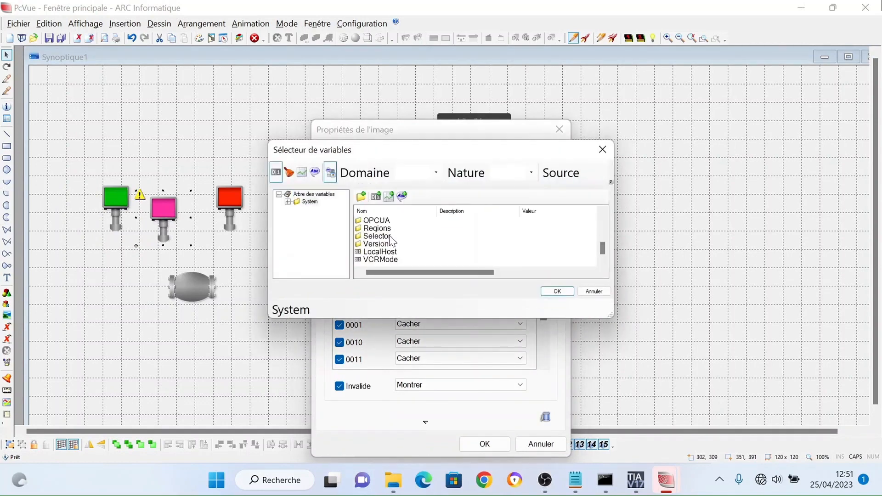
pyautogui.doubleClick(386, 221)
pyautogui.doubleClick(388, 220)
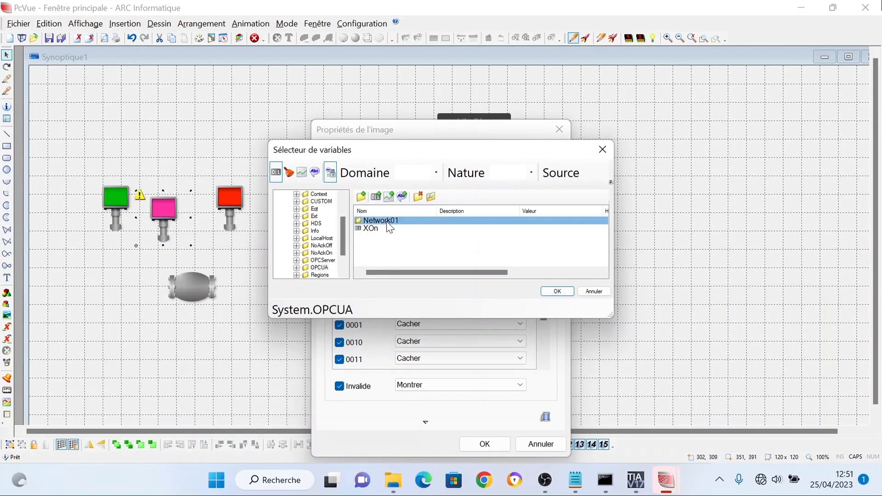
pyautogui.doubleClick(388, 222)
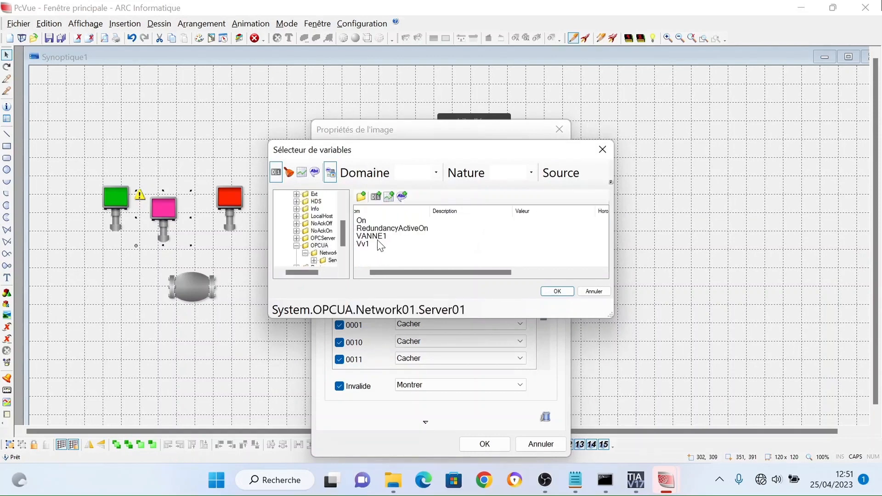
pyautogui.doubleClick(363, 244)
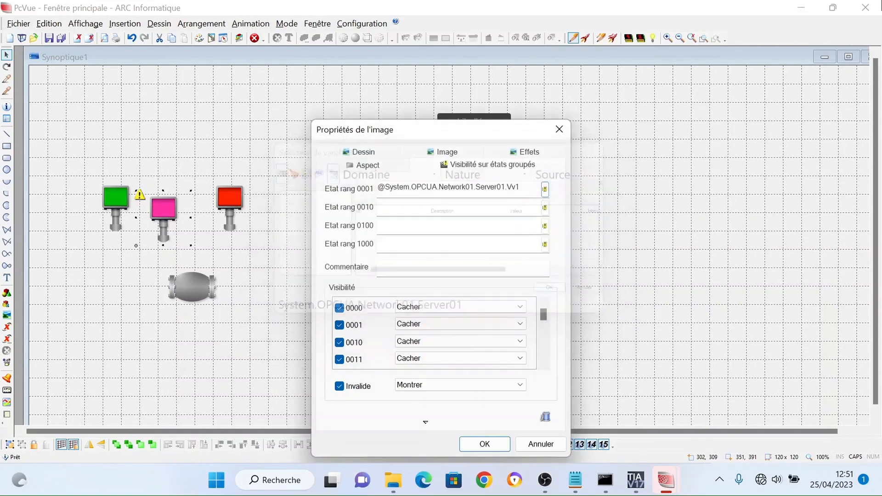
pyautogui.click(496, 444)
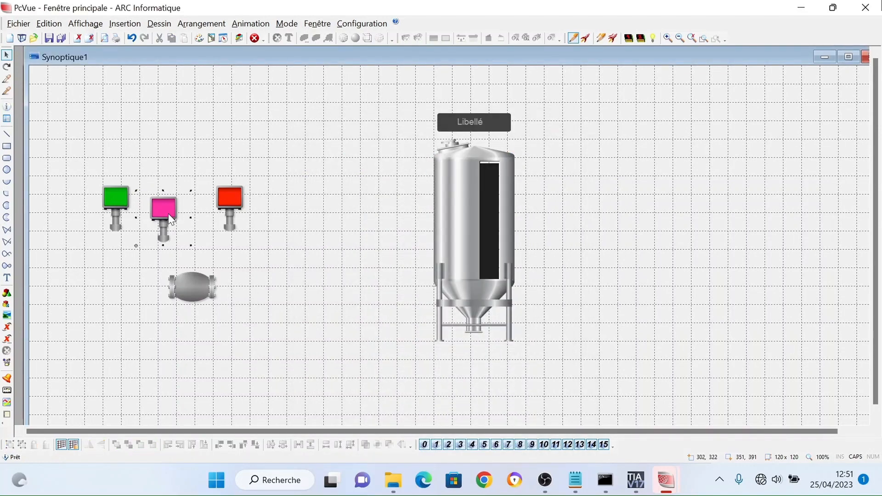
pyautogui.moveTo(170, 218); pyautogui.dragTo(191, 201)
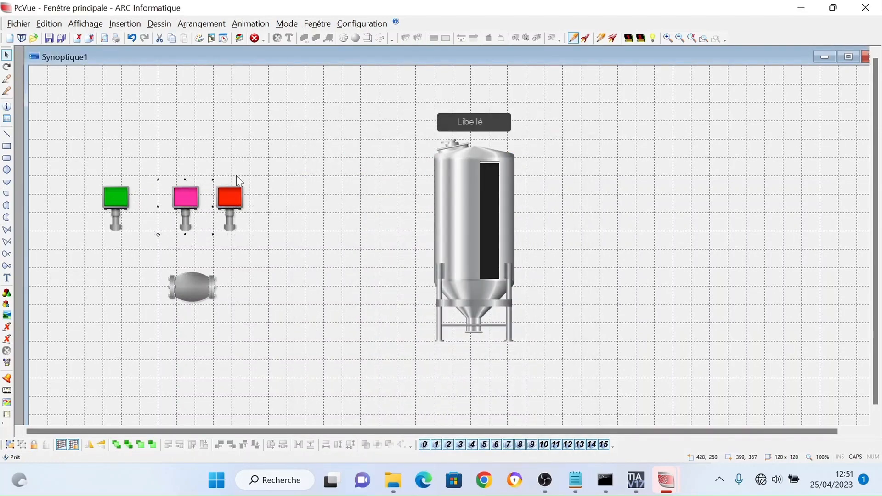
pyautogui.click(234, 207)
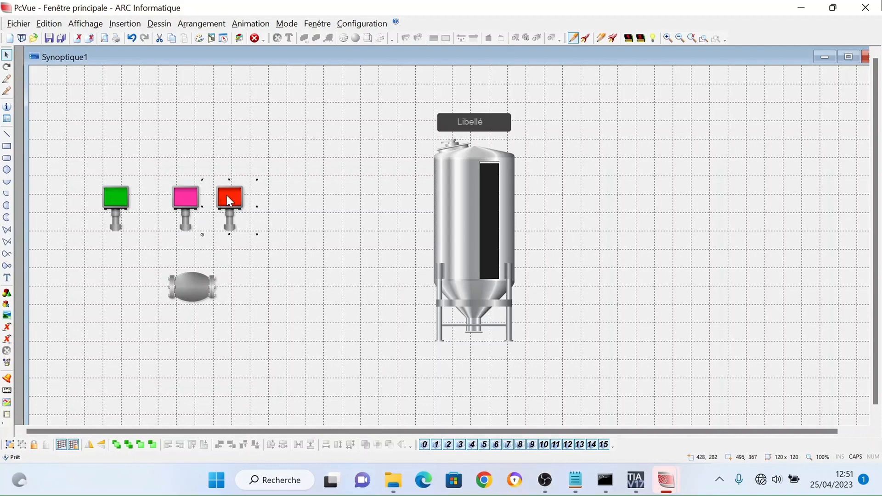
# Add a Commande send animation to the green actuator head on System.OPCUA.Network01.Server01.Vv1, keeping the Inversée command and Direct mode
pyautogui.rightClick(121, 202)
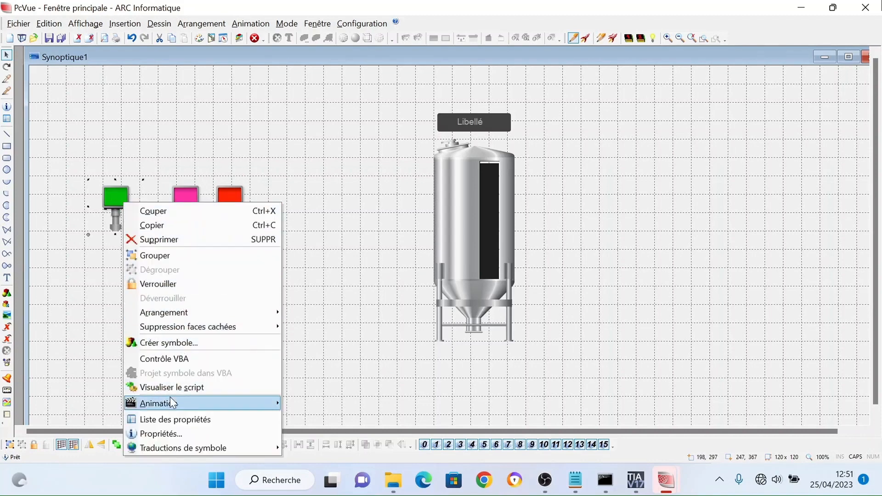
pyautogui.moveTo(174, 403)
pyautogui.moveTo(335, 321)
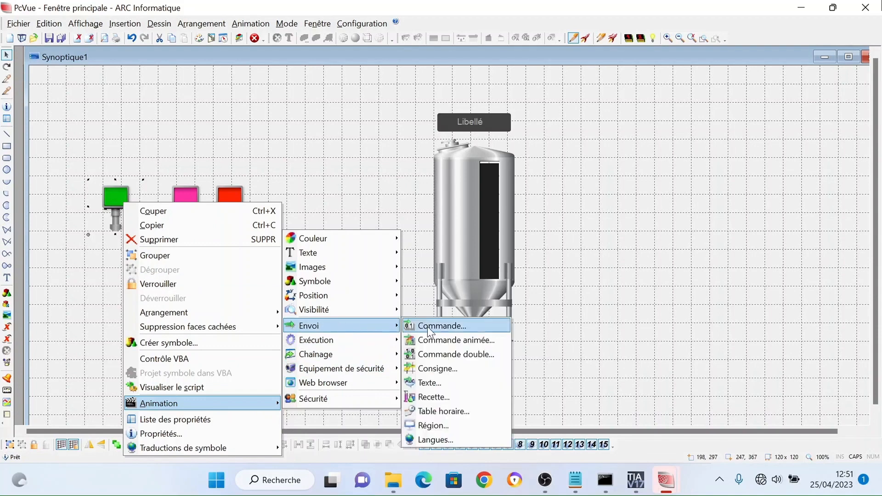
pyautogui.click(427, 326)
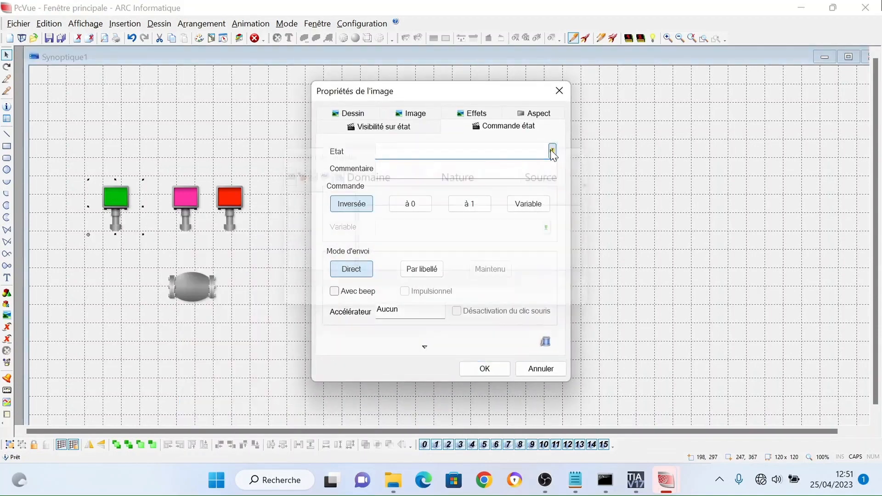
pyautogui.click(552, 151)
pyautogui.click(375, 244)
pyautogui.doubleClick(376, 243)
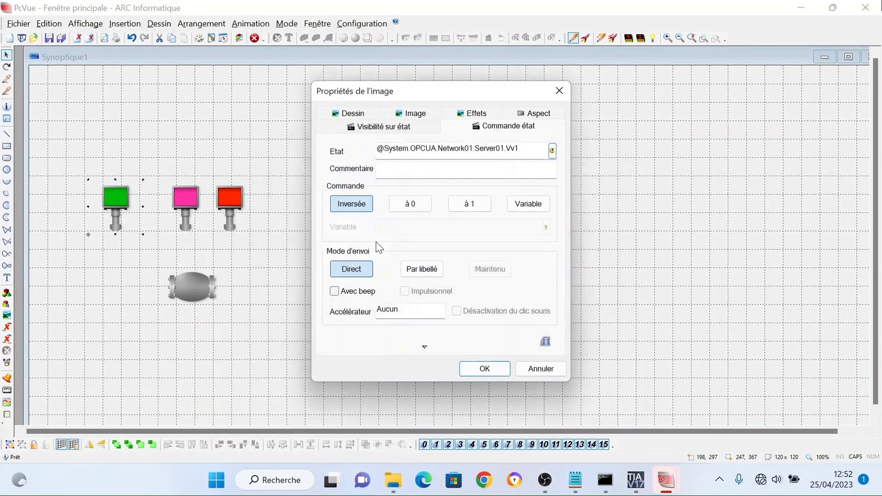
pyautogui.click(491, 372)
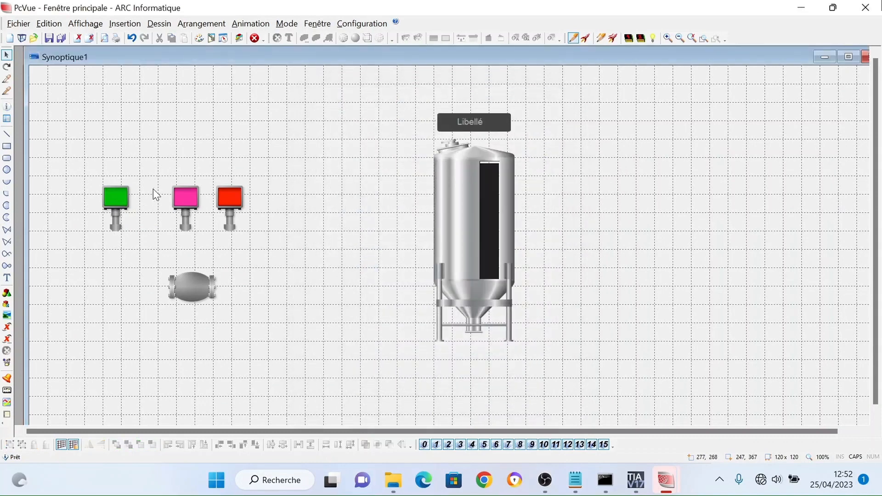
# Add an Envoi state command to the red actuator head on System.OPCUA.Network01.Server01.Vv1, keeping the Inversée command and Direct mode
pyautogui.moveTo(118, 199); pyautogui.dragTo(126, 195)
pyautogui.doubleClick(224, 200)
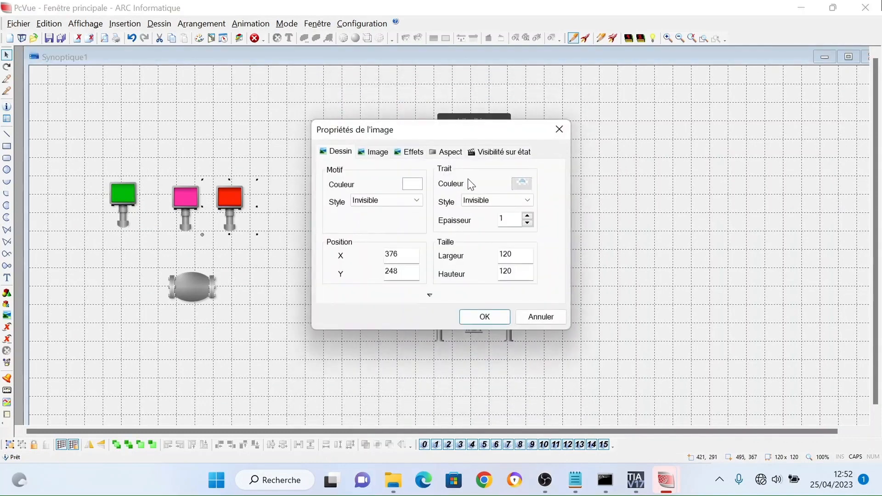
pyautogui.click(558, 129)
pyautogui.rightClick(240, 200)
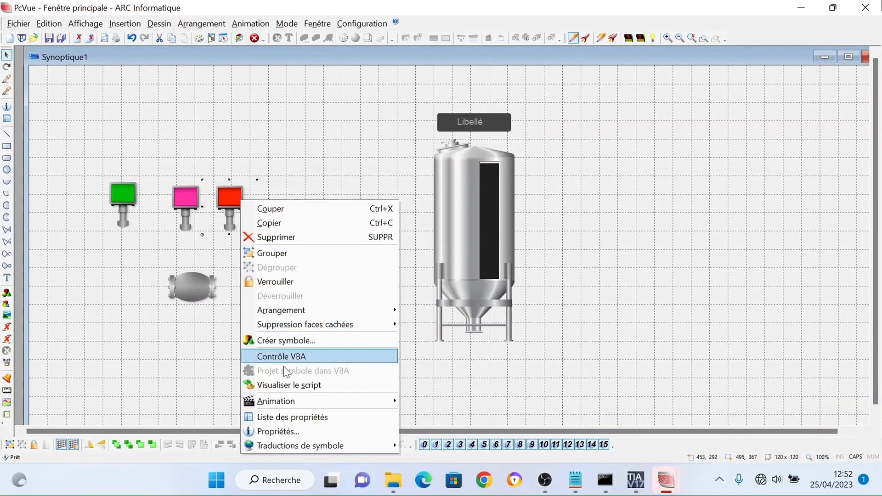
pyautogui.moveTo(302, 398)
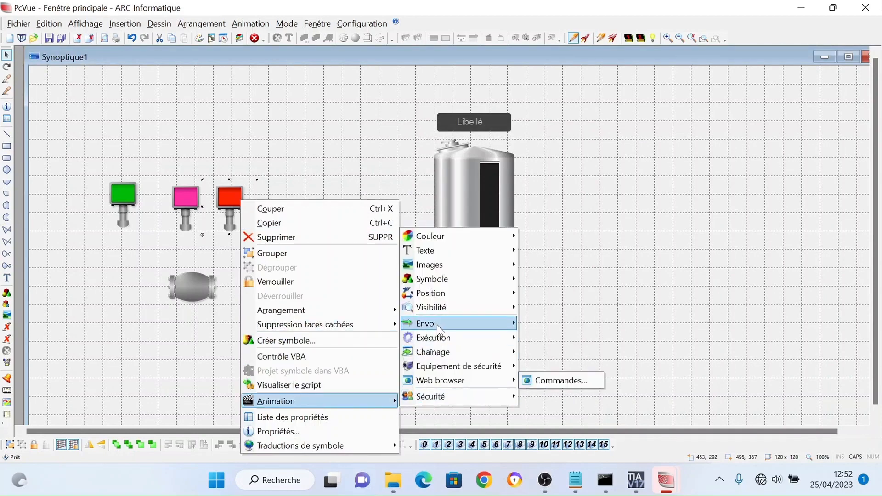
pyautogui.moveTo(500, 328)
pyautogui.click(544, 323)
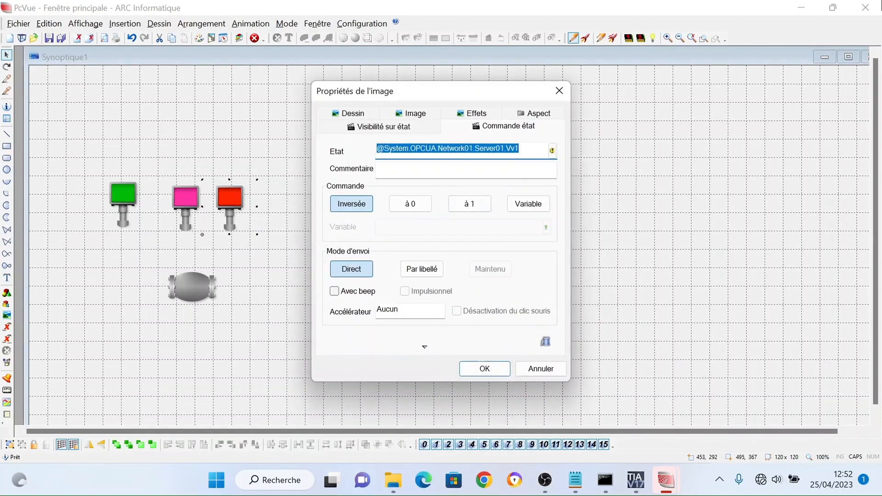
pyautogui.click(484, 368)
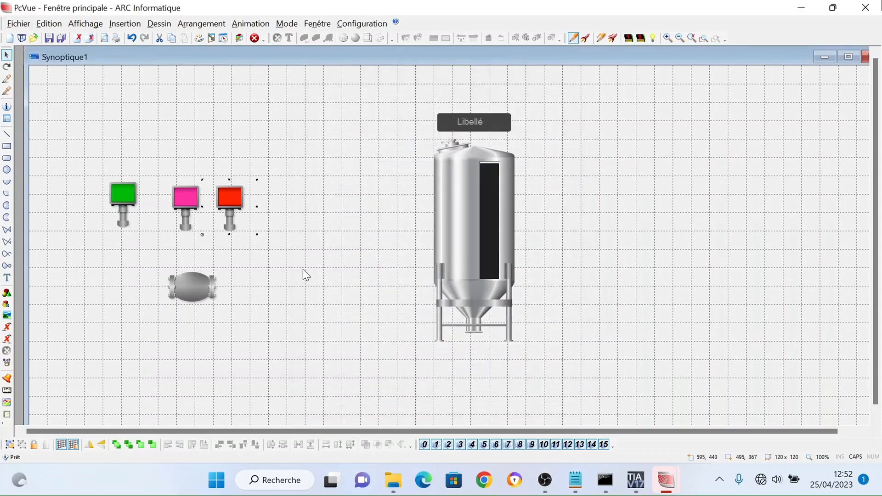
# Stack the red and green actuator heads exactly over the pink one and group the three heads
pyautogui.moveTo(232, 213); pyautogui.dragTo(203, 210)
pyautogui.doubleClick(227, 211)
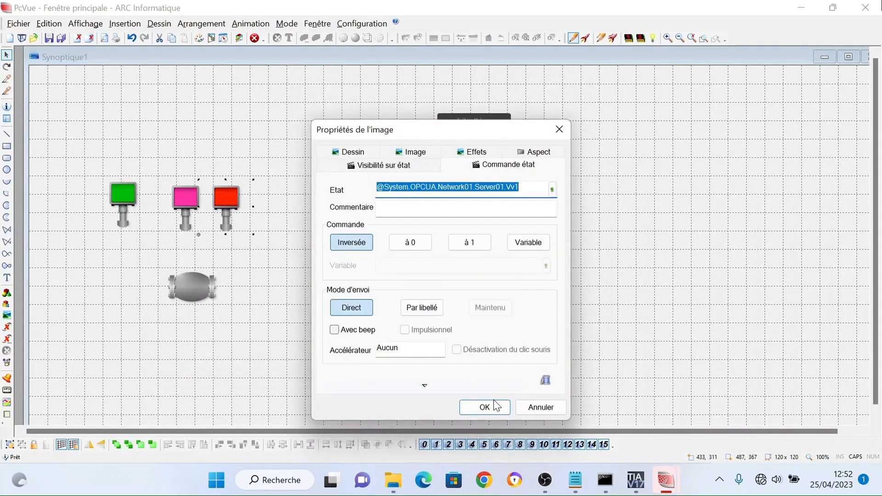
pyautogui.click(492, 408)
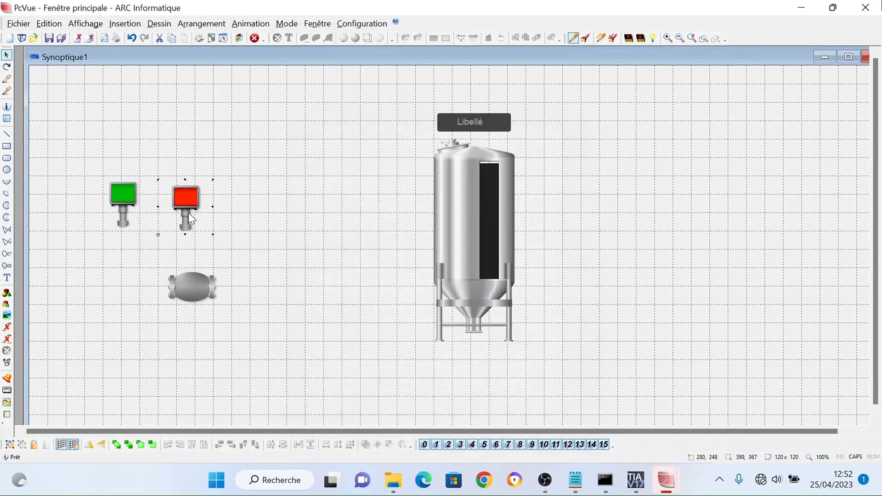
pyautogui.moveTo(125, 194); pyautogui.dragTo(188, 200)
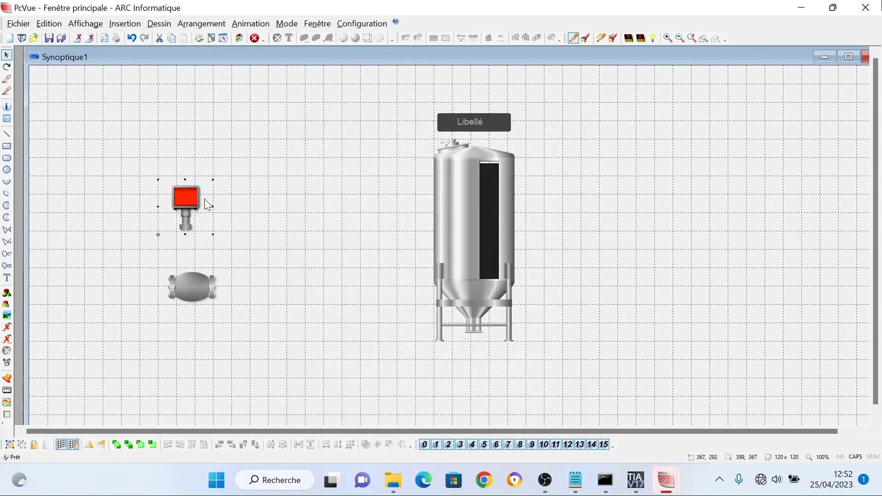
pyautogui.click(120, 137)
pyautogui.click(185, 202)
pyautogui.rightClick(183, 200)
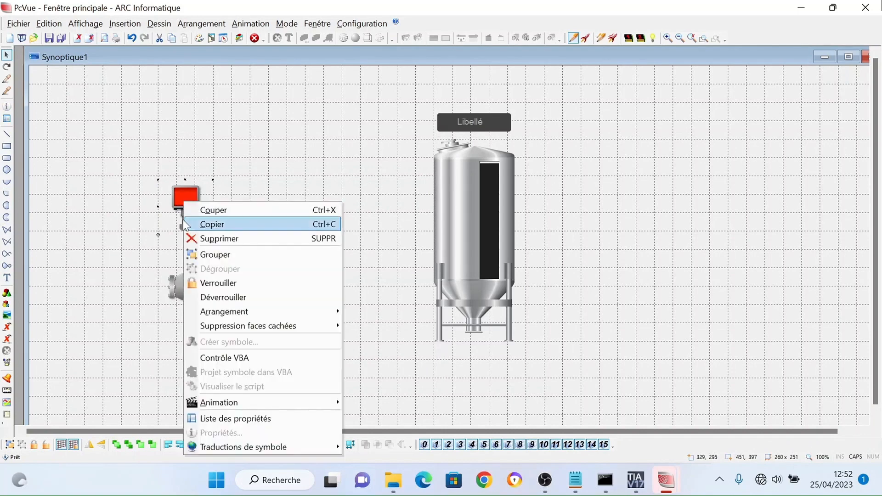
pyautogui.click(216, 256)
# Seat the grouped heads on the valve body, group them with it, and move the complete valve beside the tank's upper left side
pyautogui.moveTo(196, 199); pyautogui.dragTo(202, 234)
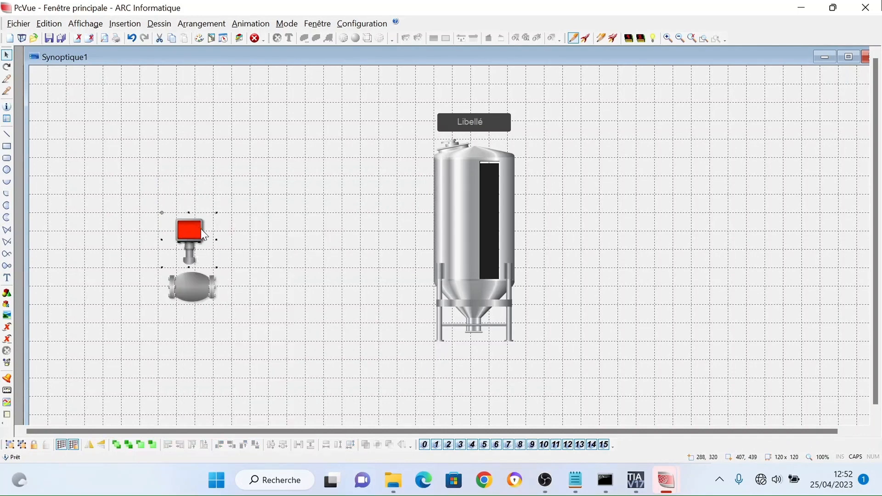
pyautogui.moveTo(141, 180); pyautogui.dragTo(221, 299)
pyautogui.rightClick(216, 280)
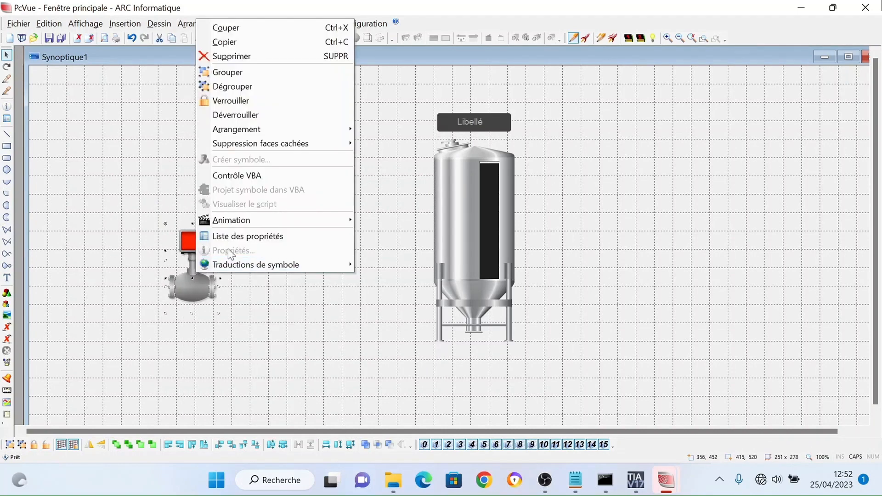
pyautogui.click(244, 74)
pyautogui.moveTo(206, 294); pyautogui.dragTo(416, 168)
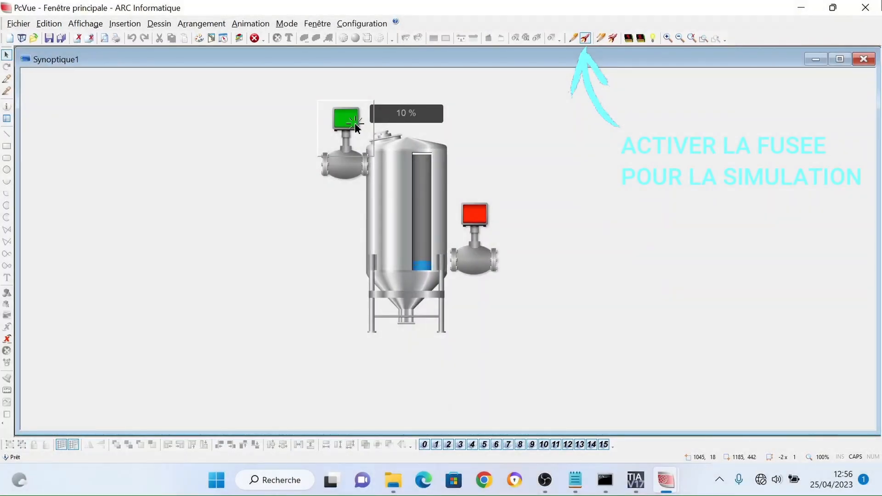
# Test the valve commands in the running mimic by toggling the tank's upper valve once and its lower valve twice
pyautogui.click(354, 126)
pyautogui.click(466, 216)
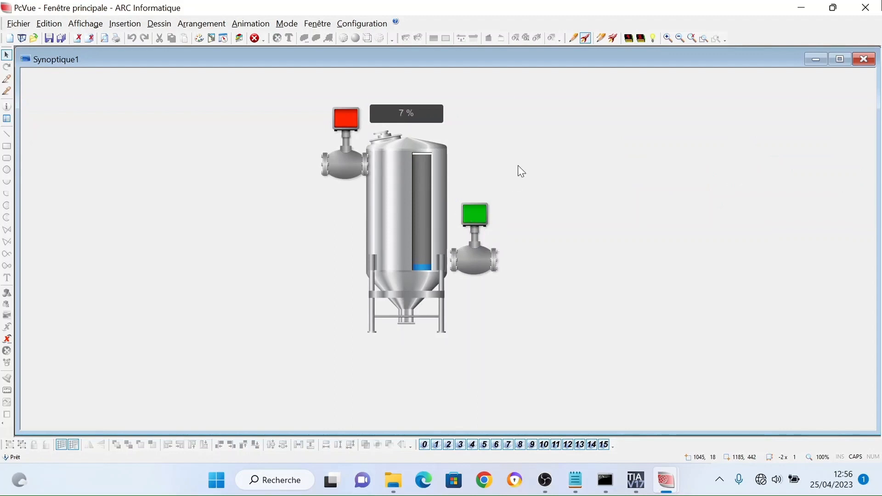
pyautogui.click(481, 209)
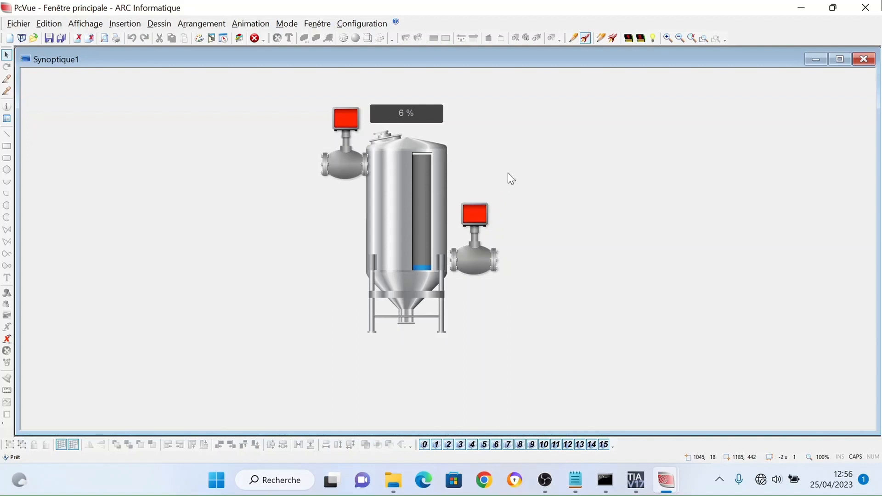